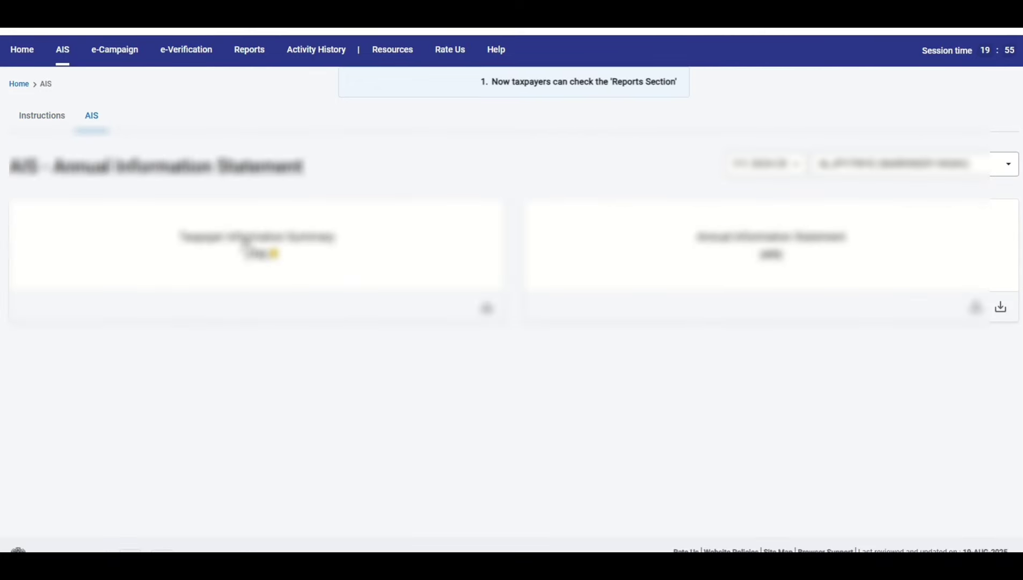
- Open the Taxpayer Information Summary (TIS) and review its income categories
left_click(246, 244)
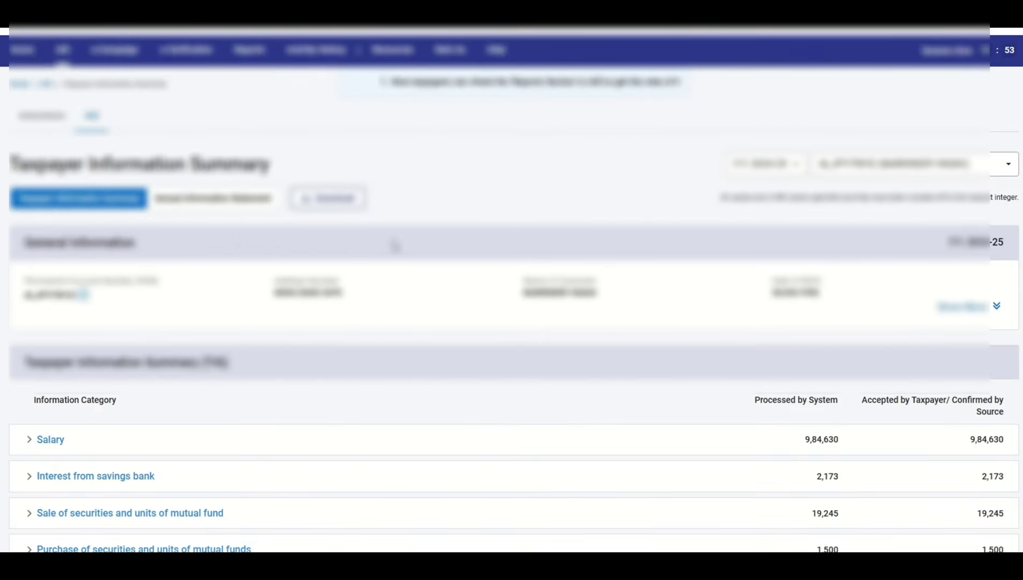
scroll(392, 244, "down", 2)
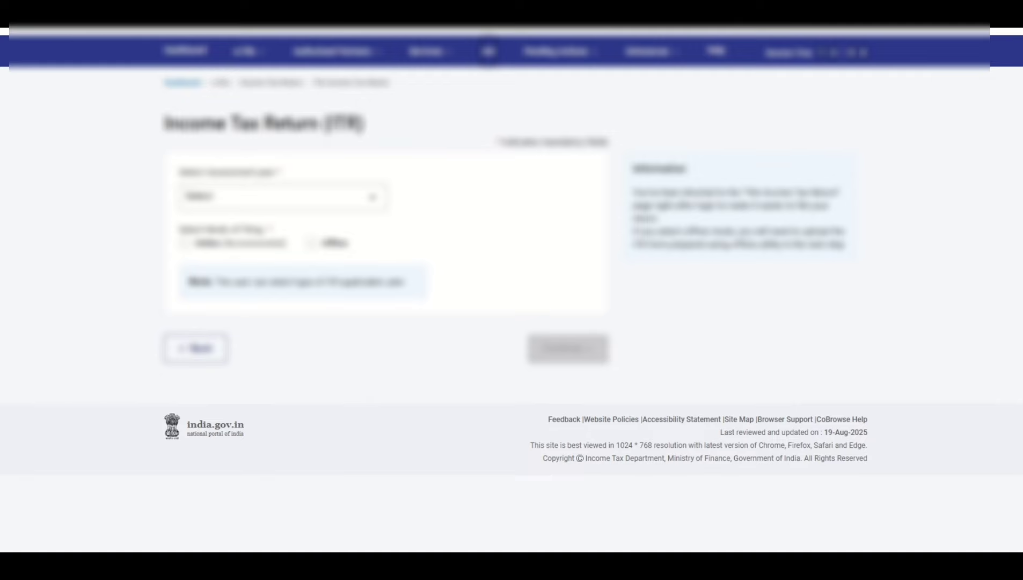
- Start a new online income tax return filing for assessment year 2025-26 with Individual status
left_click(305, 209)
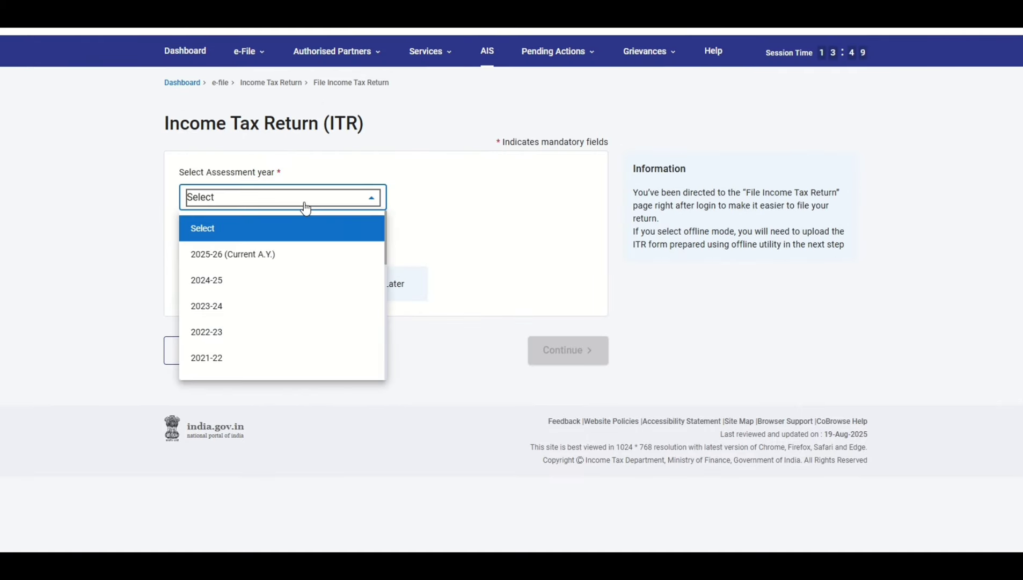
left_click(265, 254)
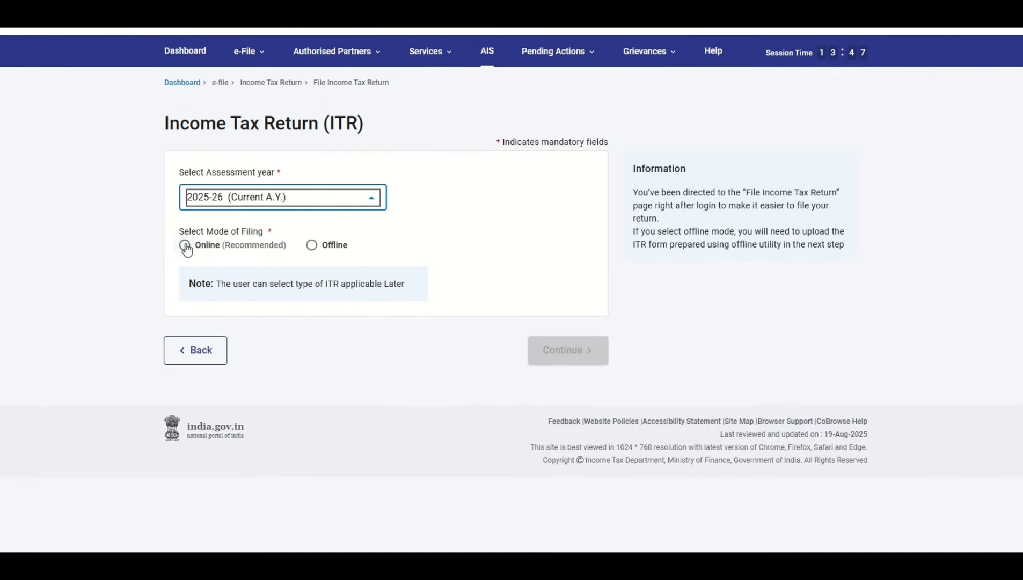
left_click(186, 246)
left_click(587, 357)
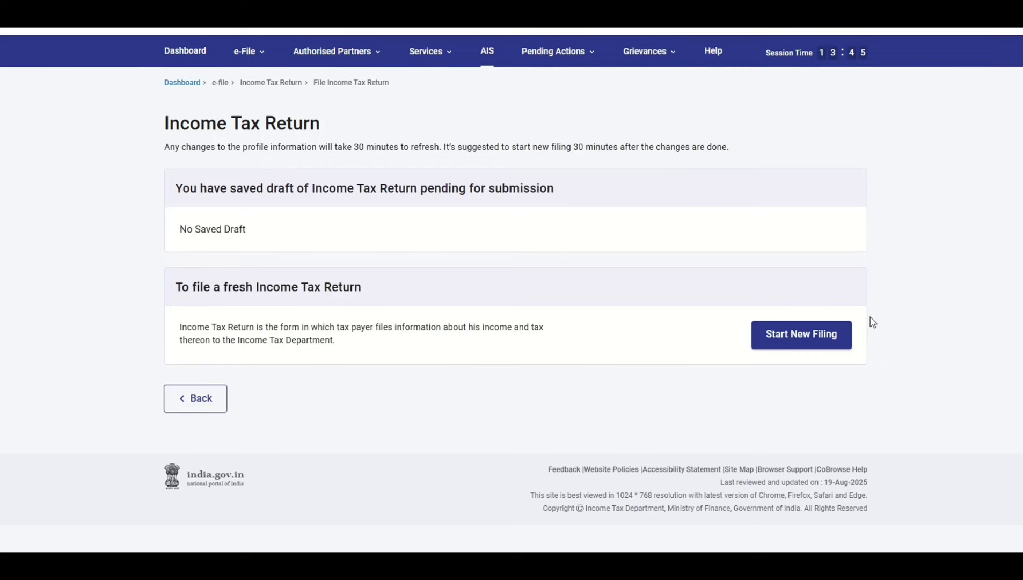
left_click(797, 335)
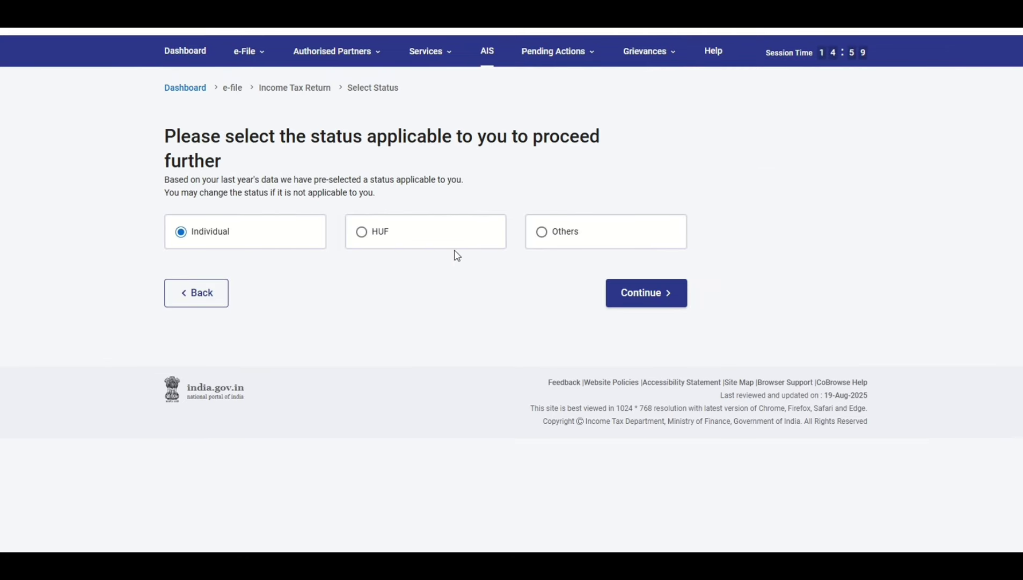
left_click(664, 300)
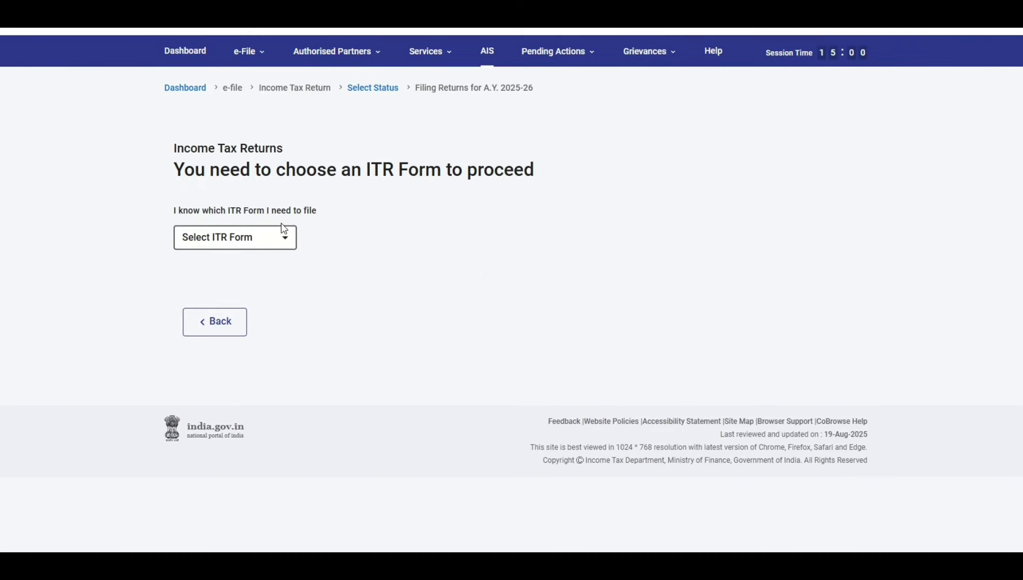
- Choose ITR-2 as the return form, proceed with it and acknowledge the new tax regime notice
left_click(273, 240)
left_click(227, 311)
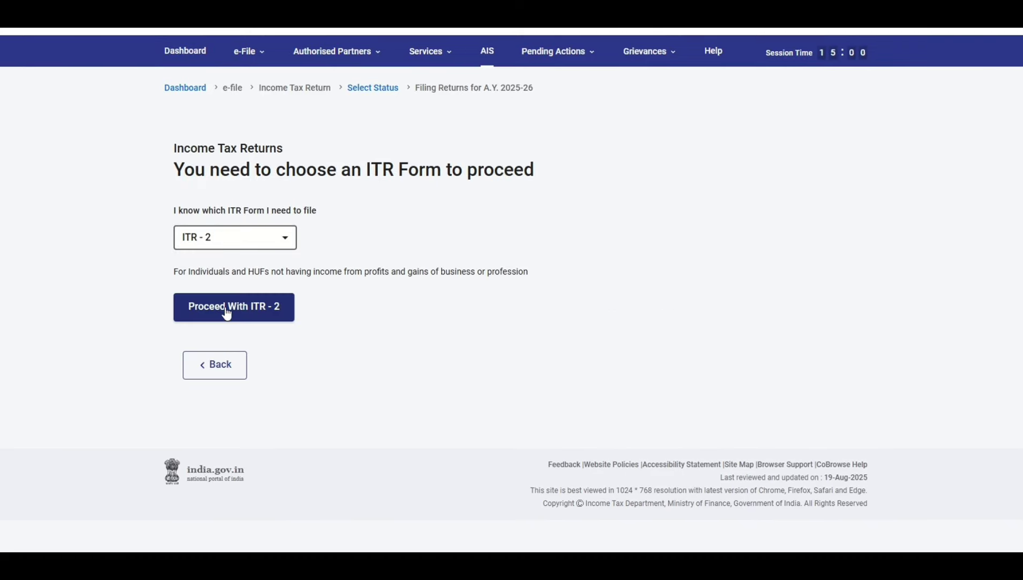
left_click(259, 308)
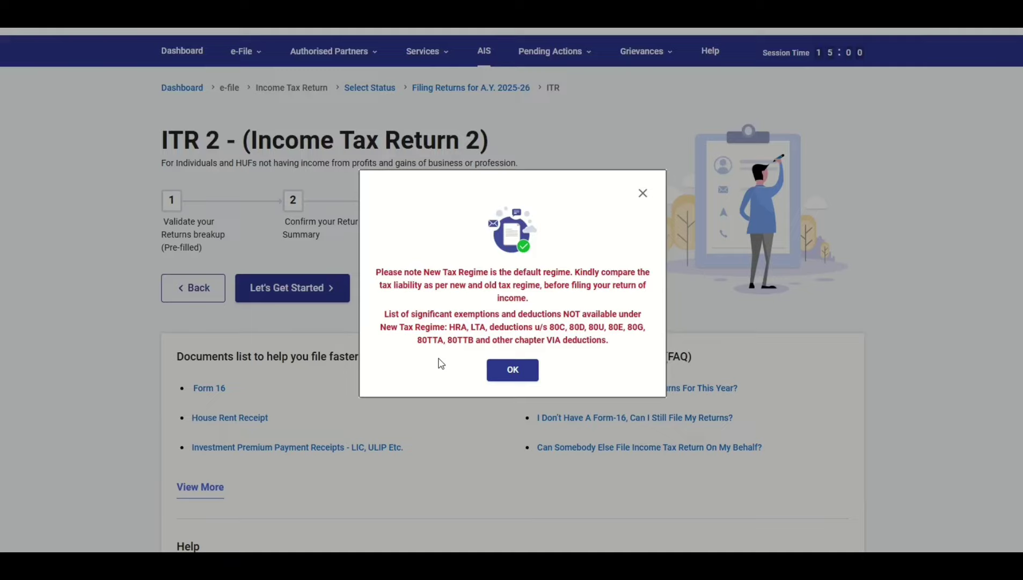
left_click(512, 368)
- Get started with the return, keeping taxable income above the basic exemption limit as the filing reason
left_click(300, 294)
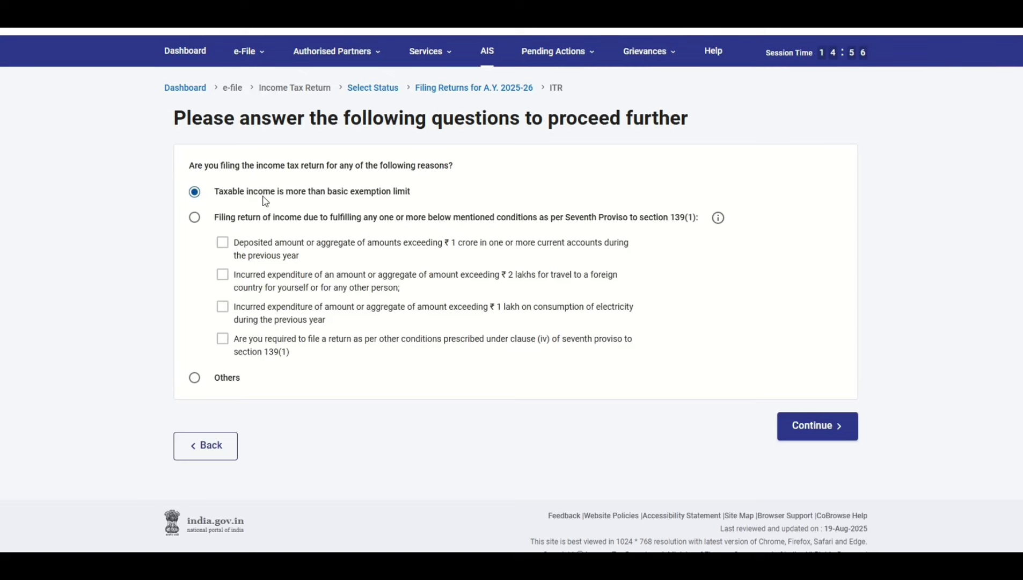
left_click_drag(288, 191, 419, 200)
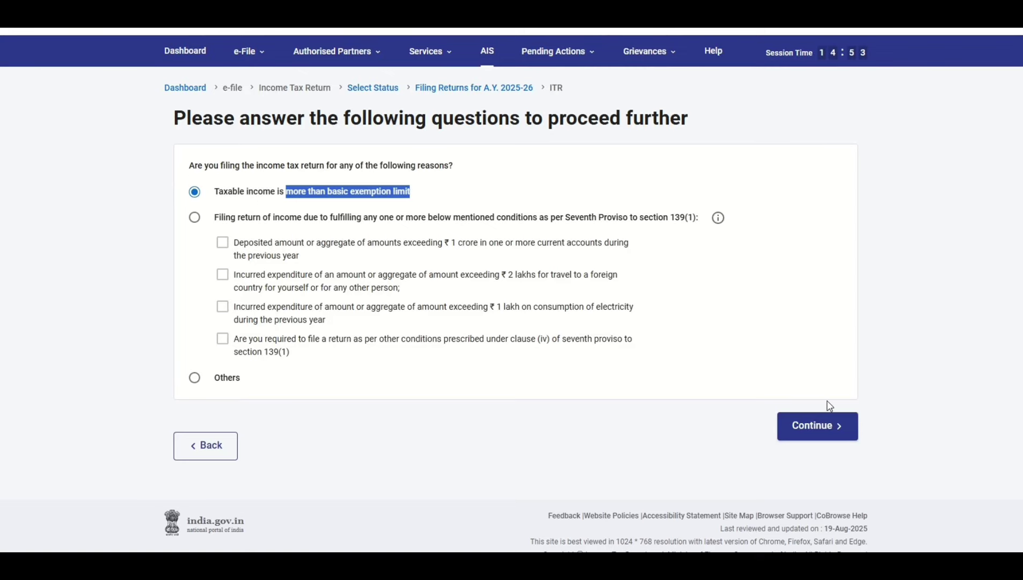
left_click(833, 427)
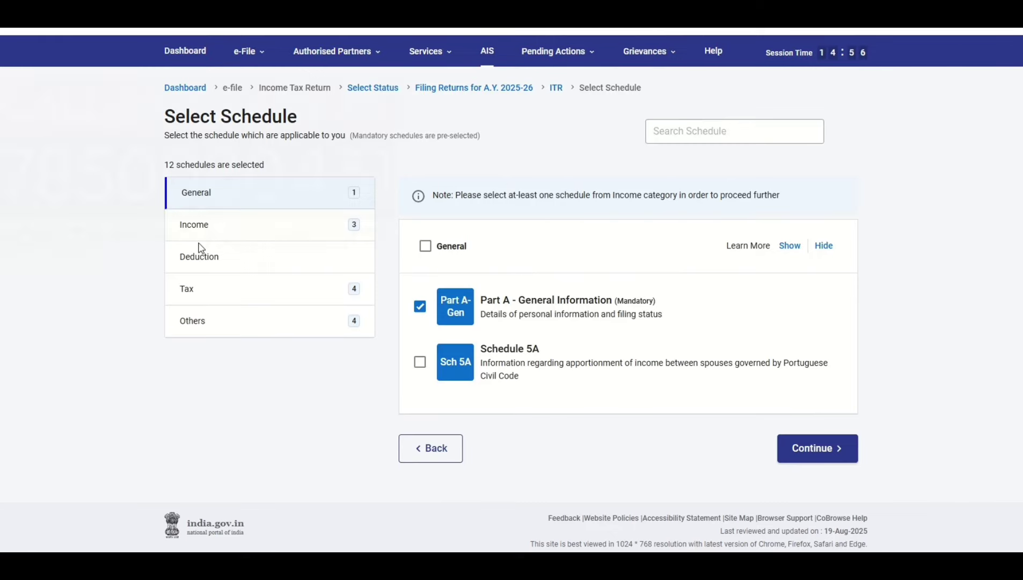
- Add Schedule Capital Gains and Schedule 112A to the selected income schedules
left_click(218, 231)
scroll(547, 280, "down", 3)
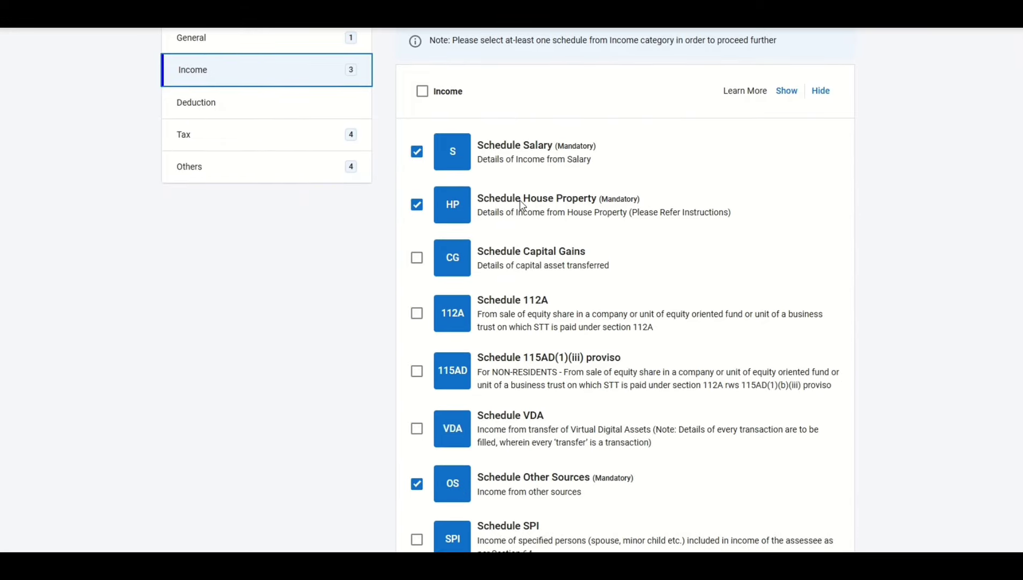
left_click(417, 259)
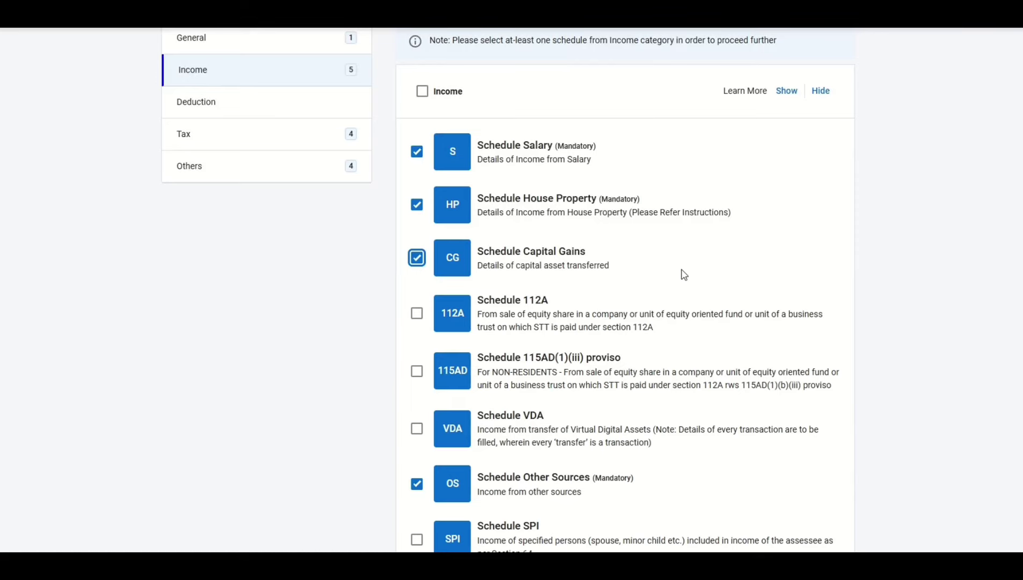
left_click(417, 317)
- Review the remaining income schedules, including Schedule Other Sources and Schedule SI
scroll(701, 334, "down", 2)
scroll(703, 335, "up", 1)
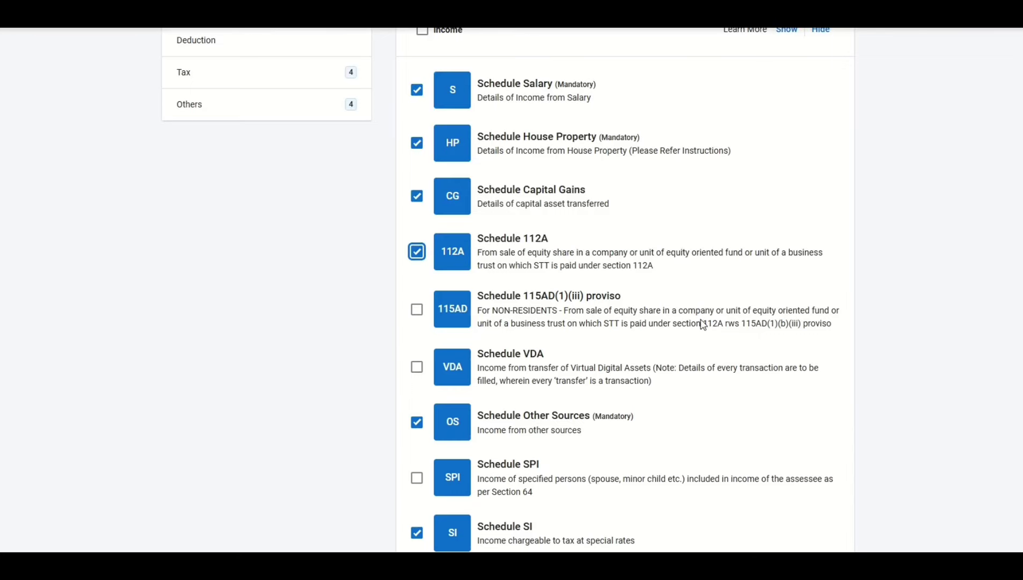
scroll(701, 322, "down", 1)
scroll(541, 245, "down", 2)
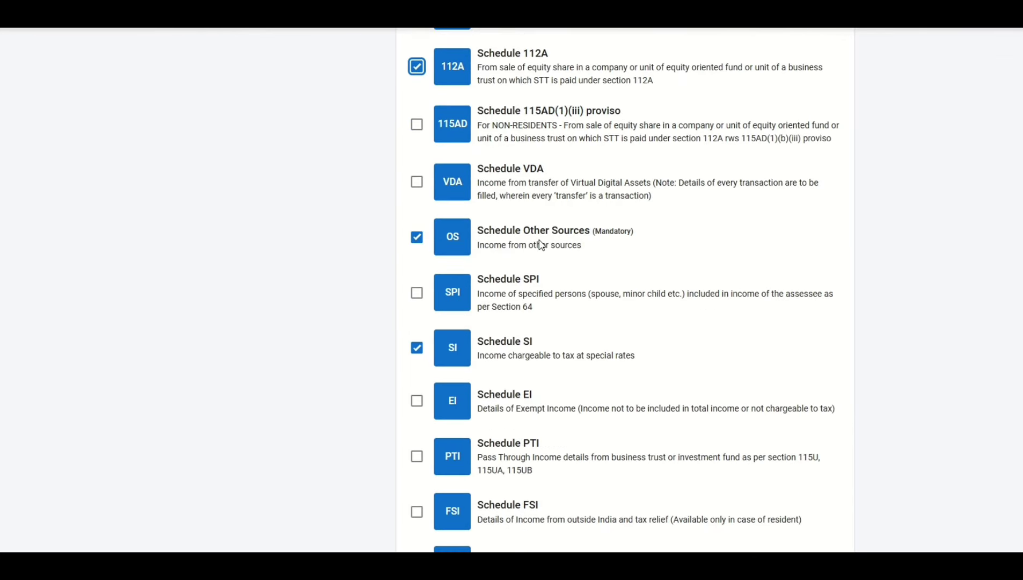
left_click_drag(521, 230, 629, 235)
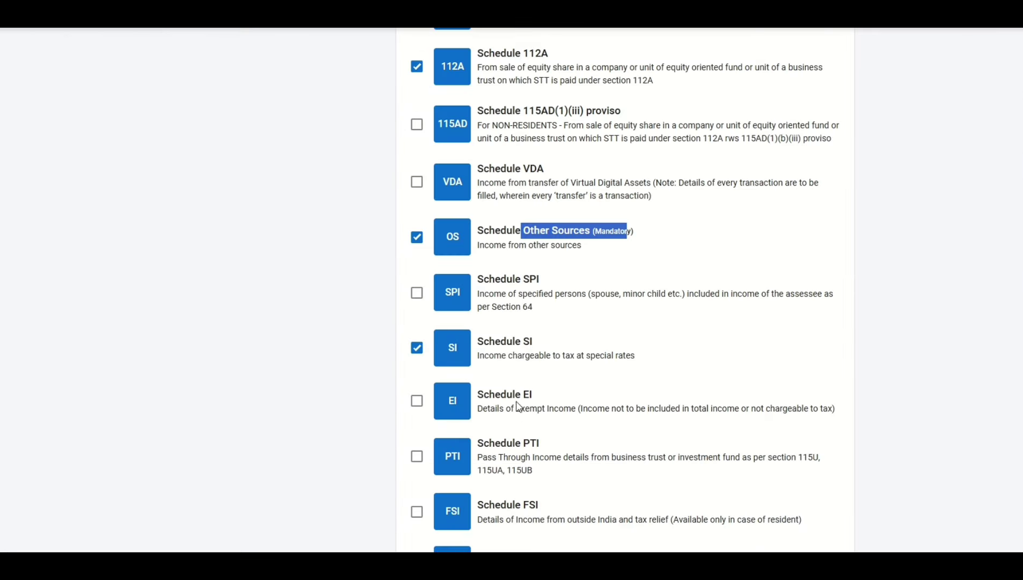
scroll(563, 391, "down", 1)
scroll(563, 391, "down", 1)
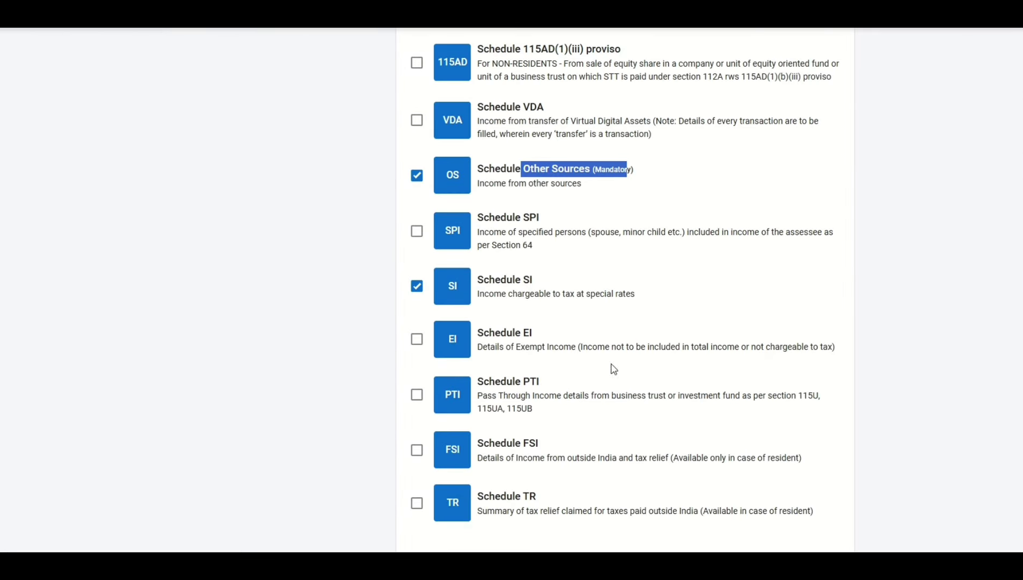
left_click_drag(478, 285, 541, 288)
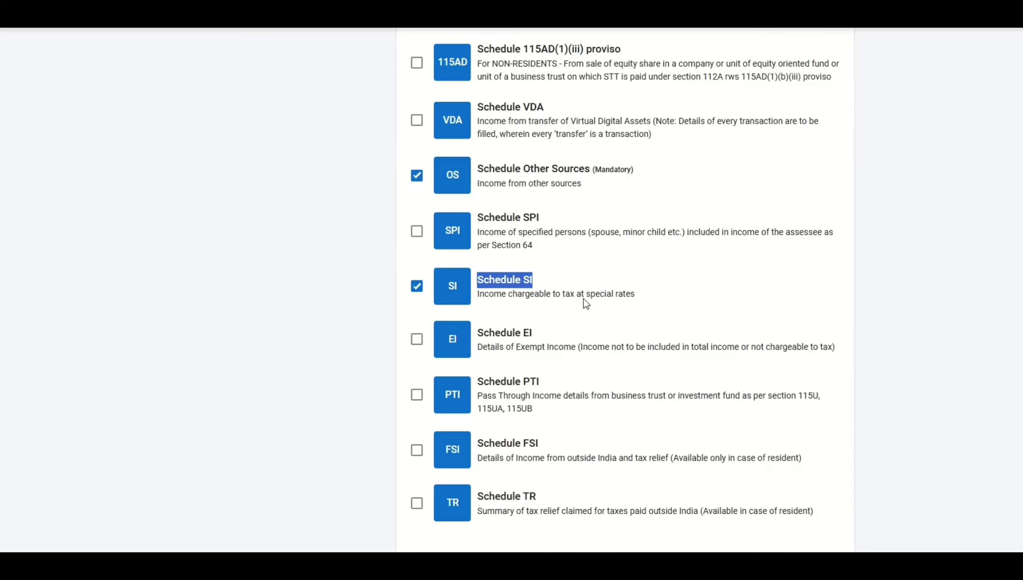
- Continue with the selected schedules and acknowledge the notice about pre-filled data
scroll(607, 304, "down", 4)
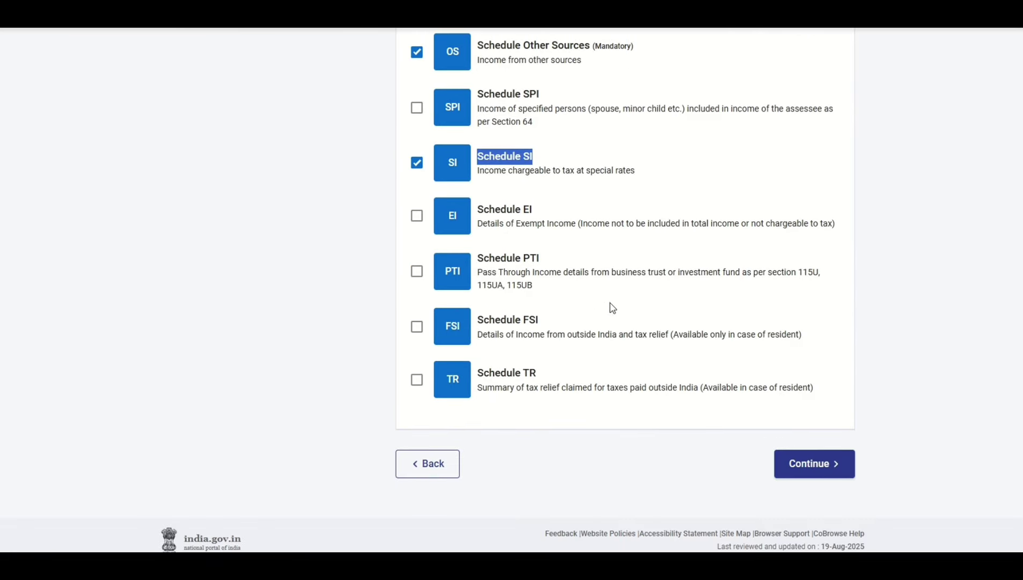
left_click(798, 459)
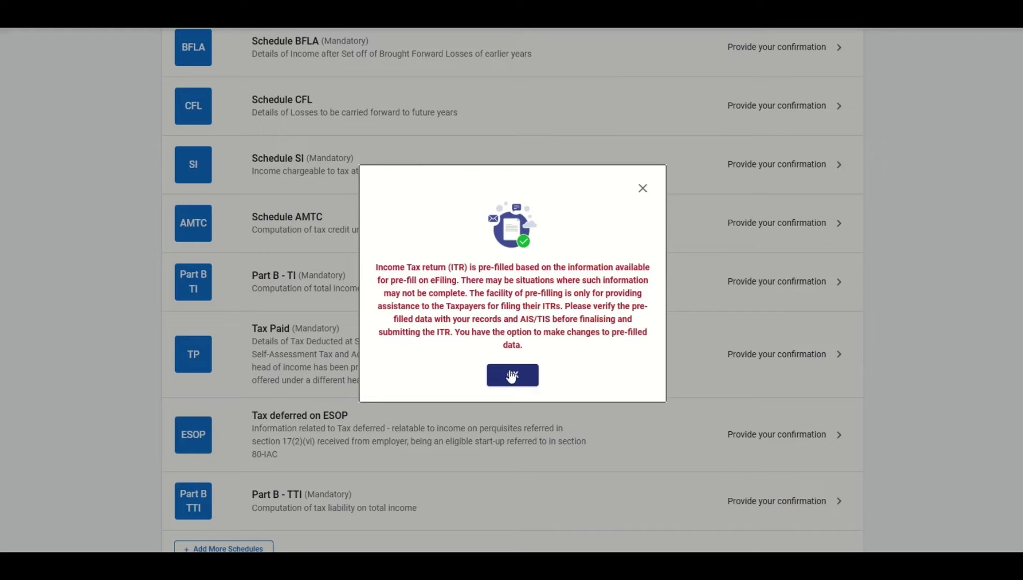
left_click(512, 376)
- Open Filing Status in Part A - General Information and review the old and new tax regime options
scroll(556, 340, "up", 6)
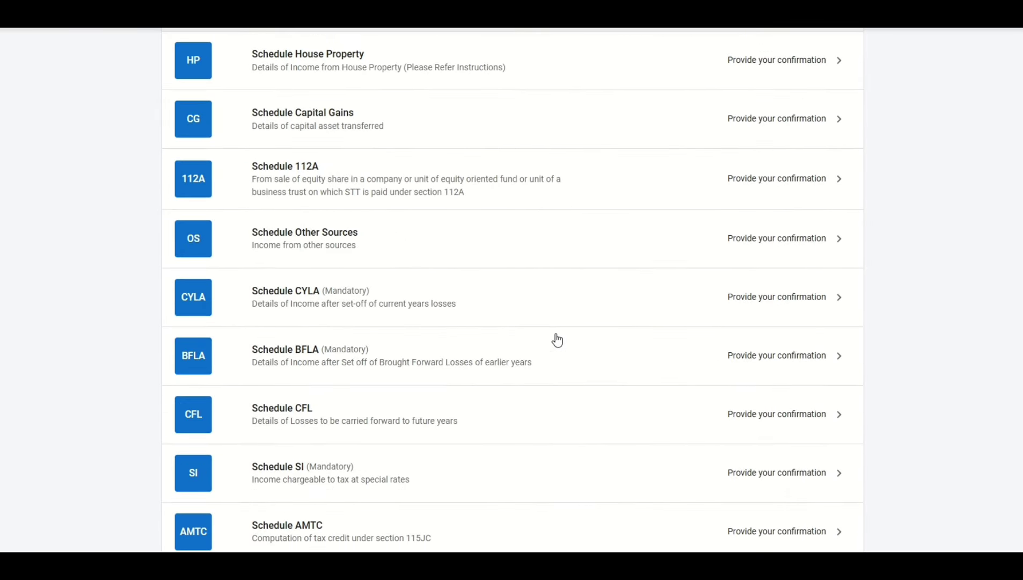
scroll(557, 340, "up", 5)
left_click(434, 231)
scroll(434, 276, "down", 2)
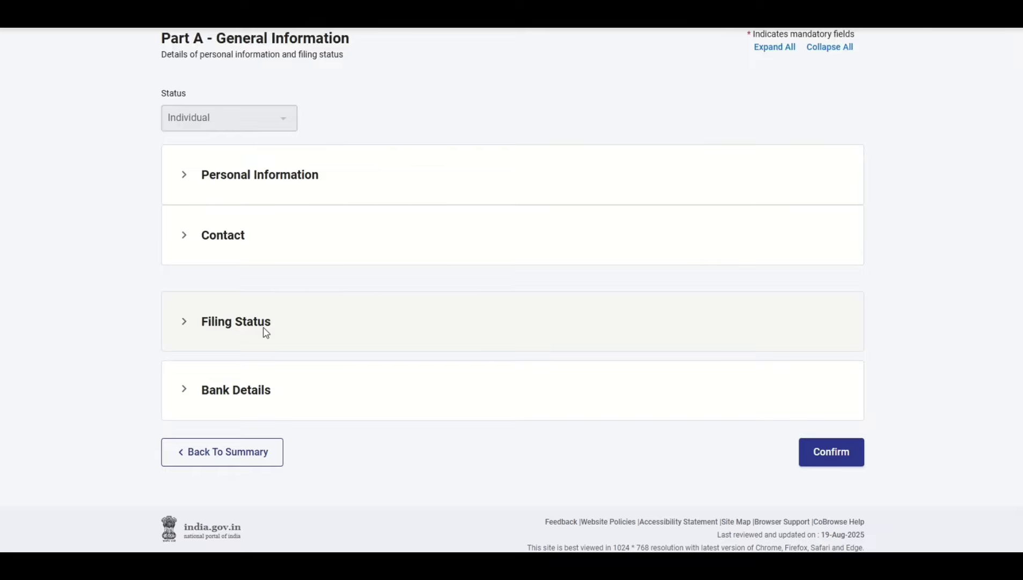
left_click(266, 325)
scroll(403, 397, "down", 3)
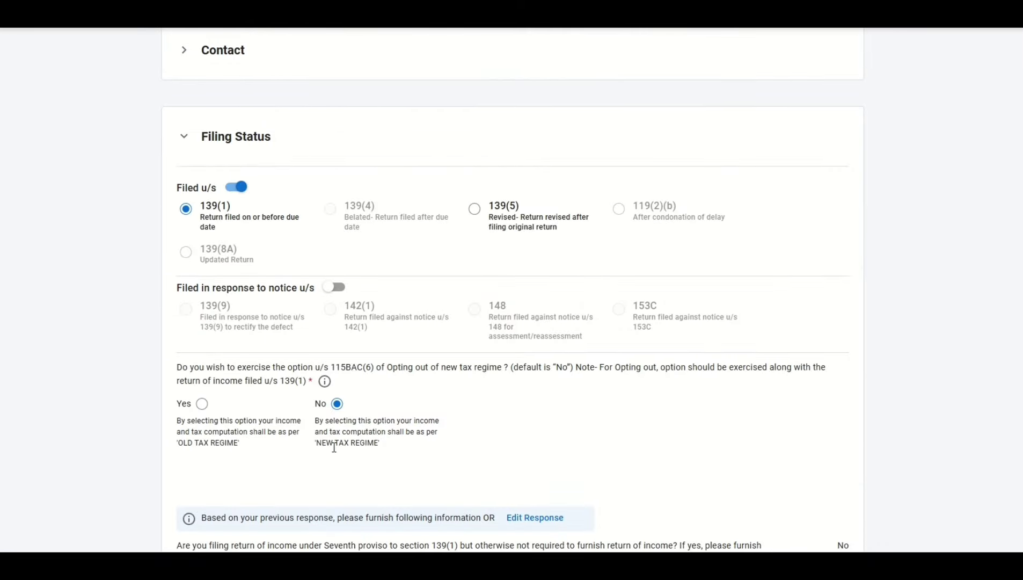
left_click_drag(322, 447, 371, 447)
left_click_drag(239, 445, 198, 439)
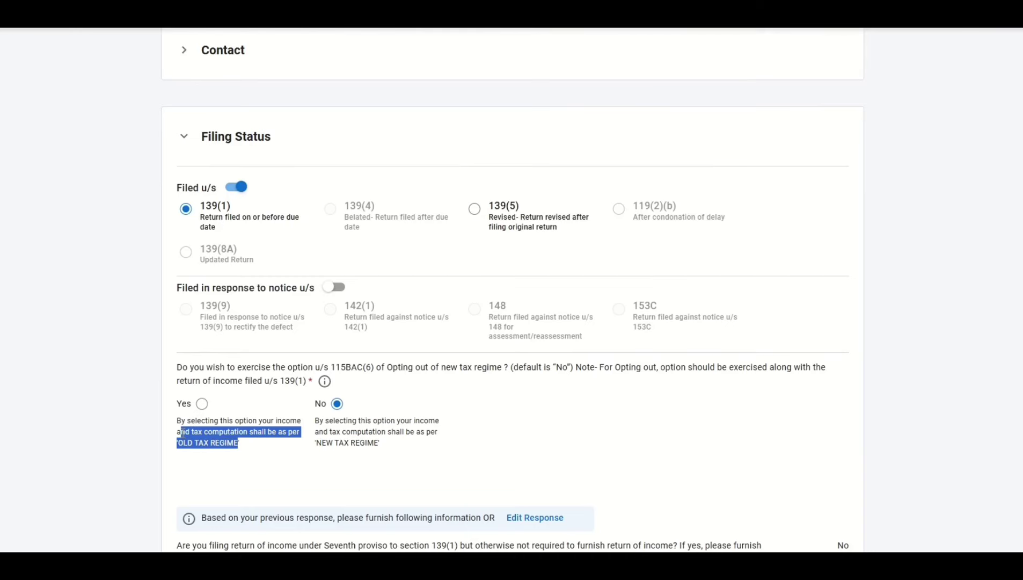
scroll(535, 381, "down", 1)
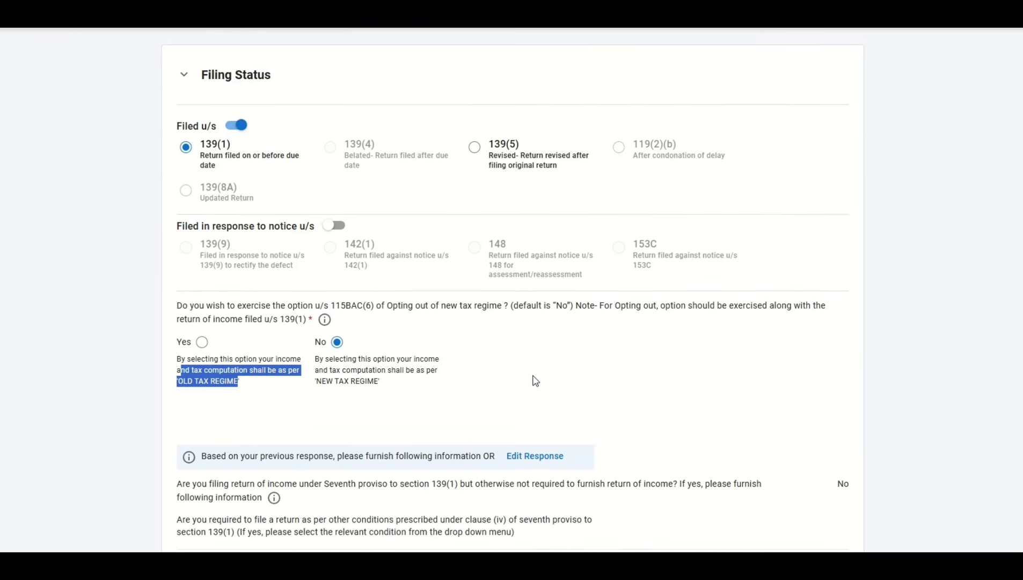
- Set the residential status condition to being in India for 182 days or more during the previous year, section 6(1)(a)
scroll(535, 370, "down", 5)
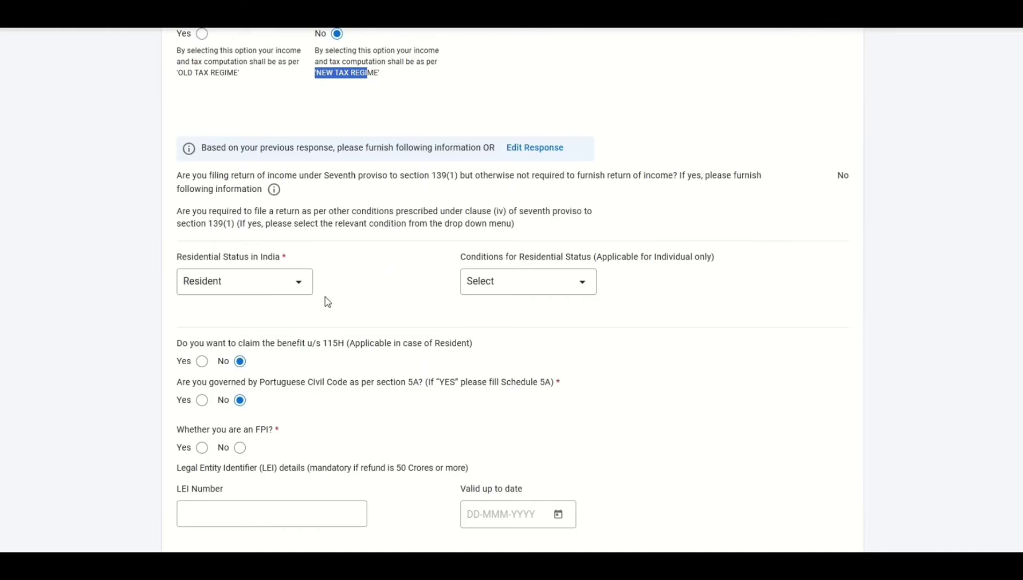
left_click(569, 287)
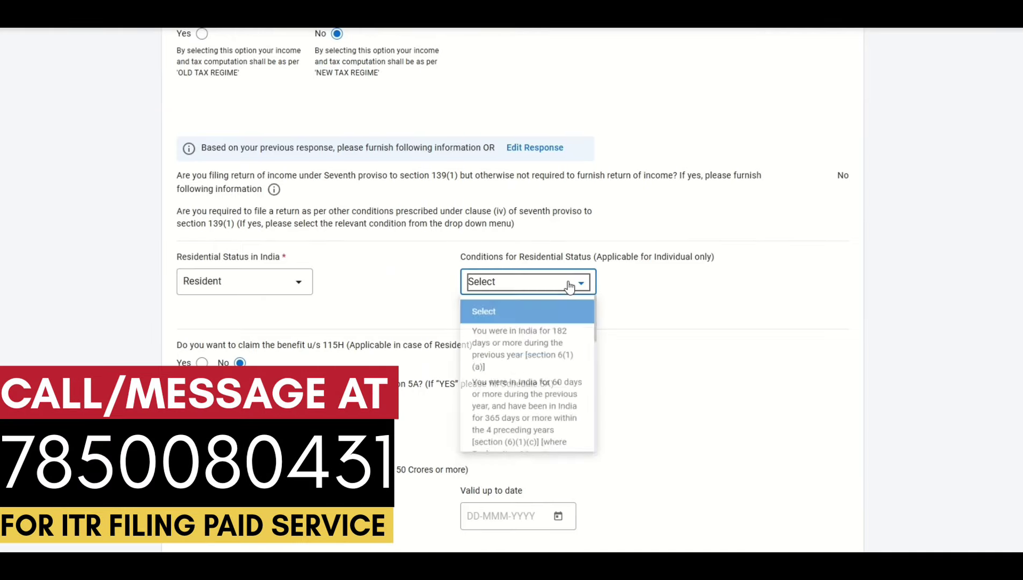
left_click(516, 357)
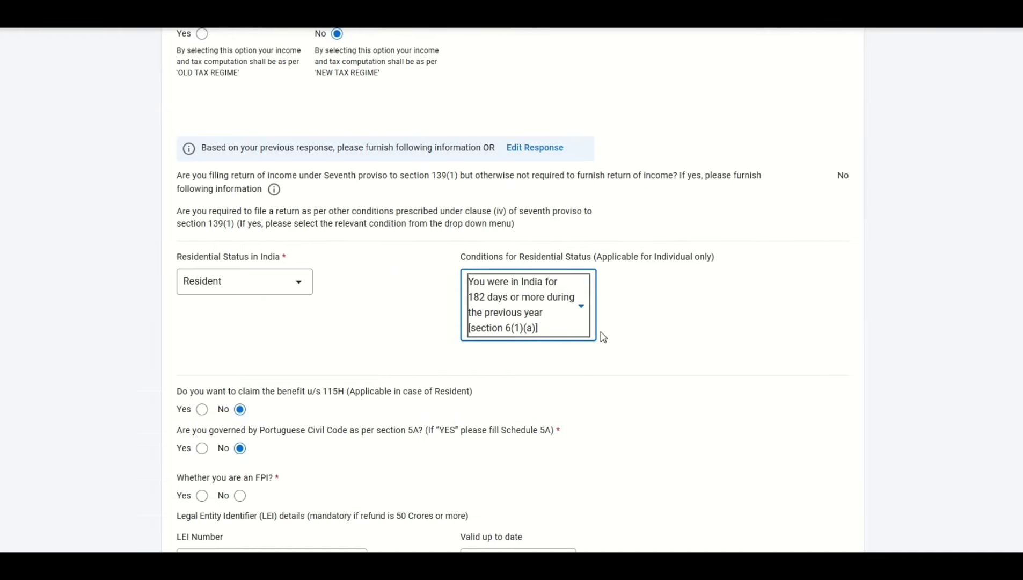
- Answer No to the FPI question and confirm Part A - General Information
scroll(647, 322, "down", 2)
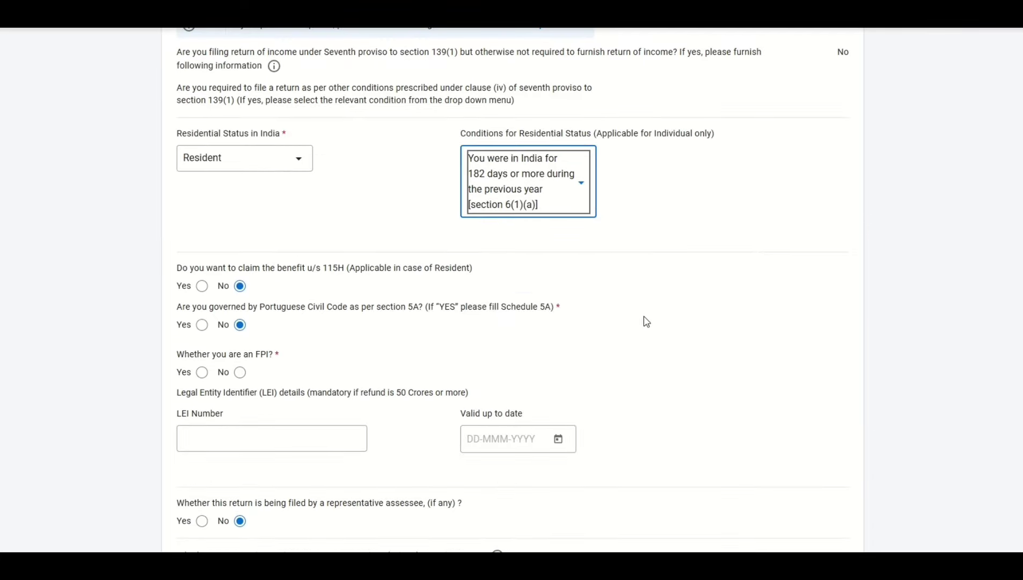
left_click(240, 372)
scroll(268, 376, "down", 6)
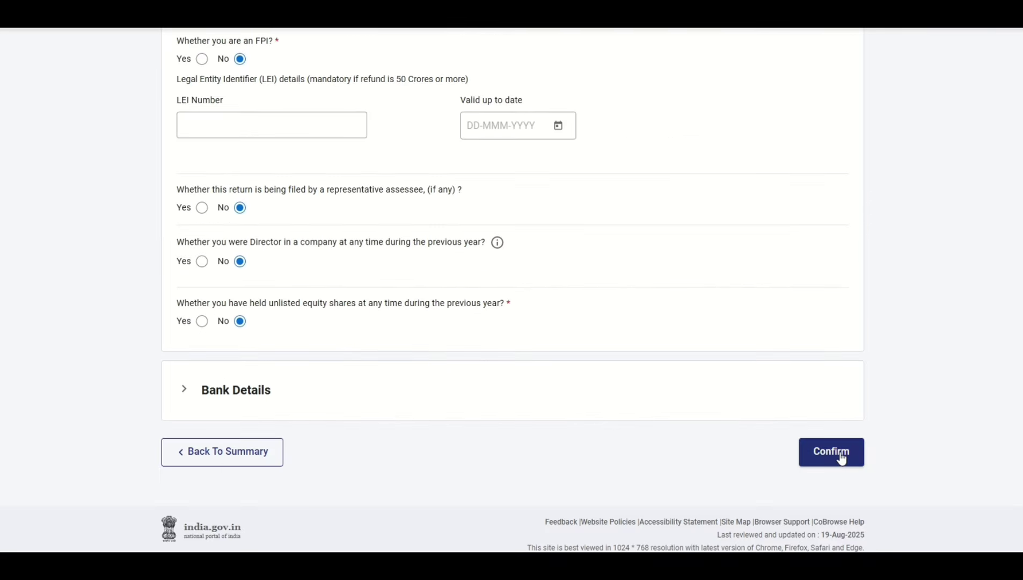
left_click(841, 460)
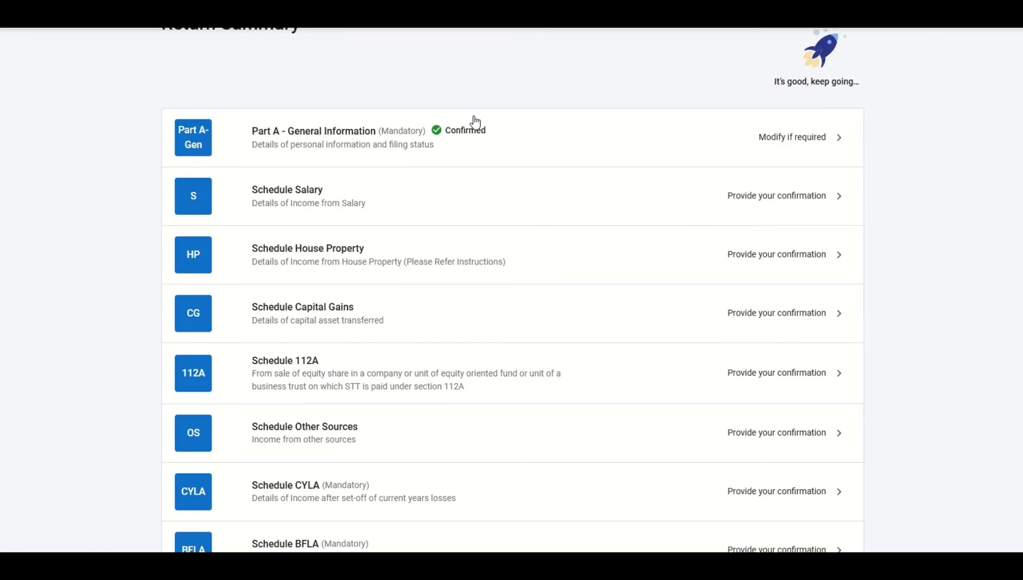
- Open Schedule Salary, review the total gross salary and deductions, and confirm the schedule
left_click(446, 190)
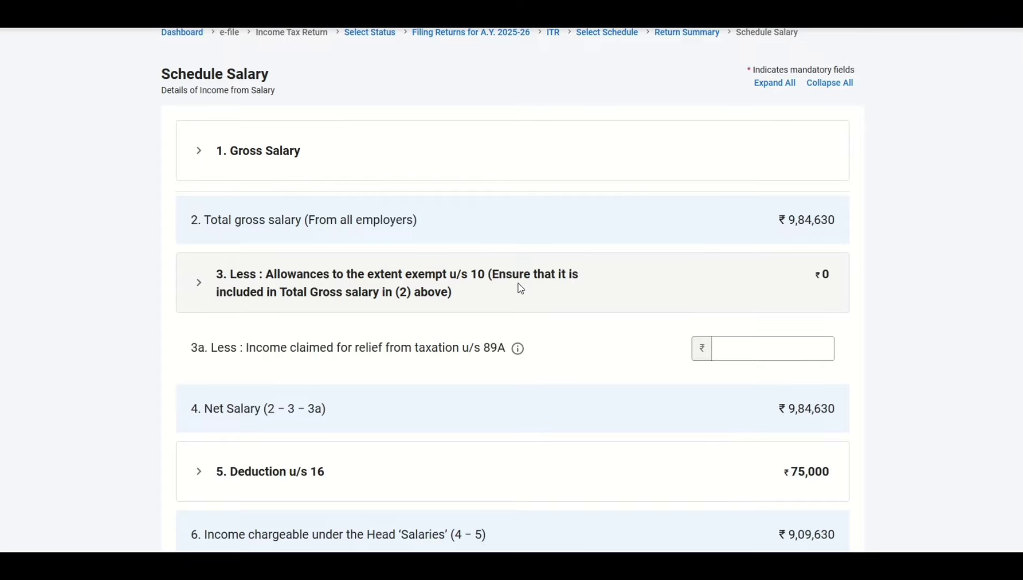
left_click_drag(789, 220, 836, 220)
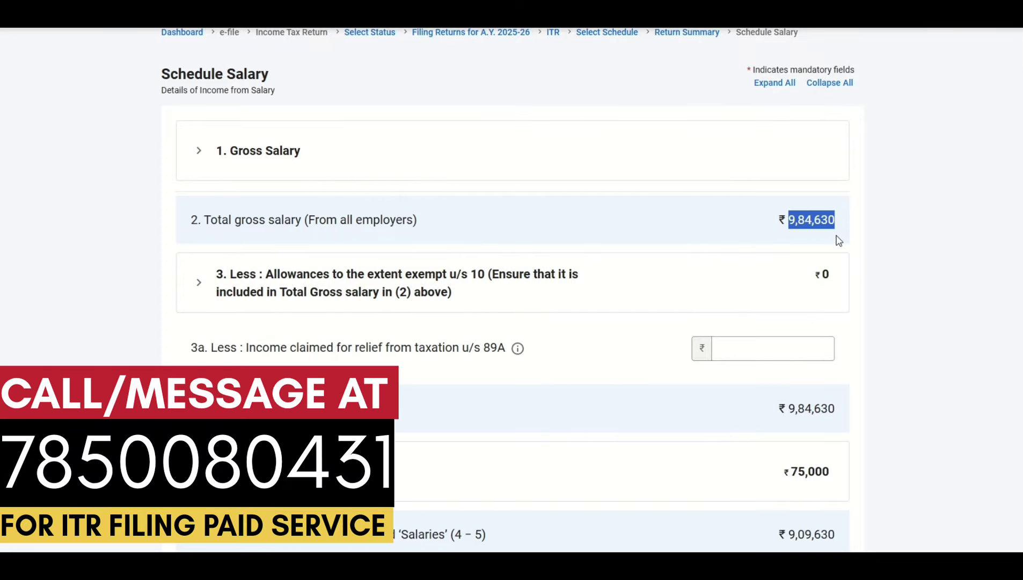
scroll(840, 240, "down", 3)
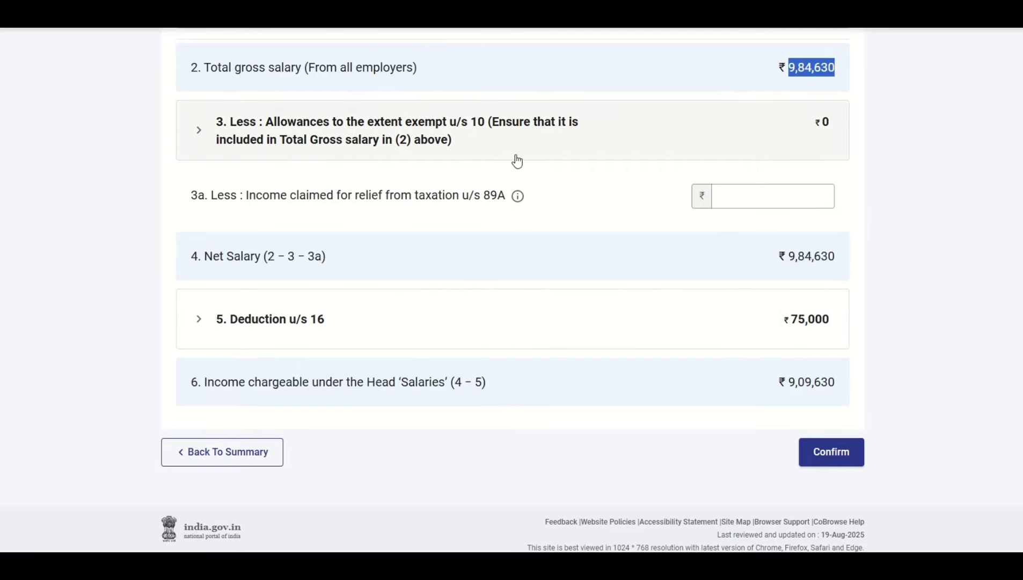
left_click(854, 462)
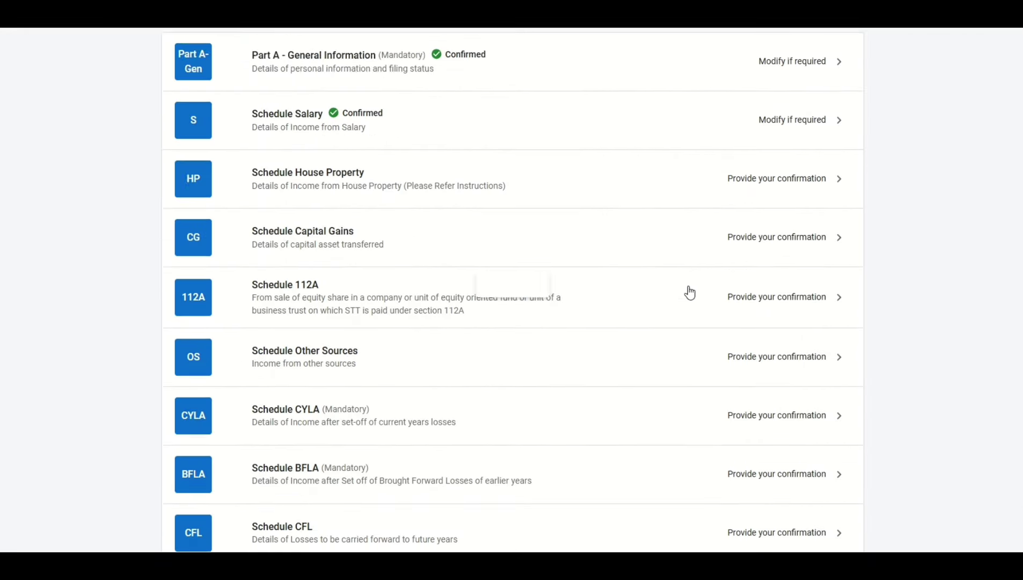
- Open Schedule Capital Gains from the return summary
scroll(687, 290, "up", 2)
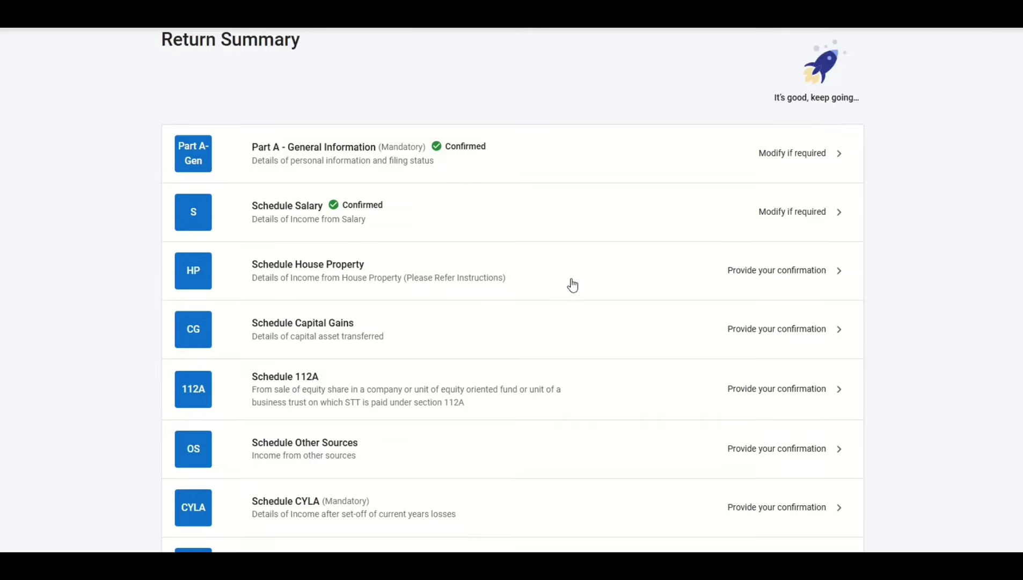
scroll(575, 284, "down", 1)
scroll(457, 278, "down", 1)
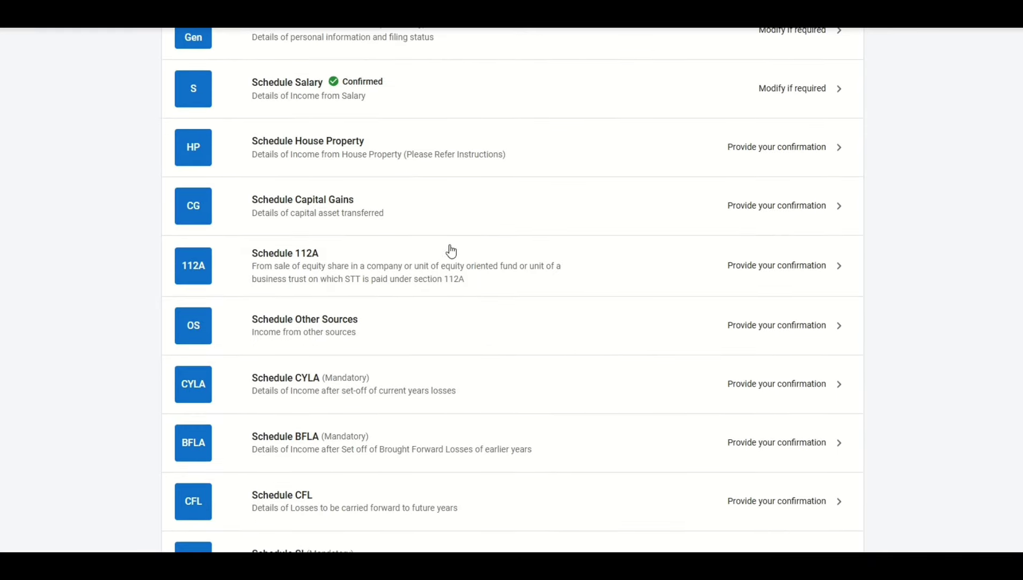
left_click(421, 209)
left_click(519, 301)
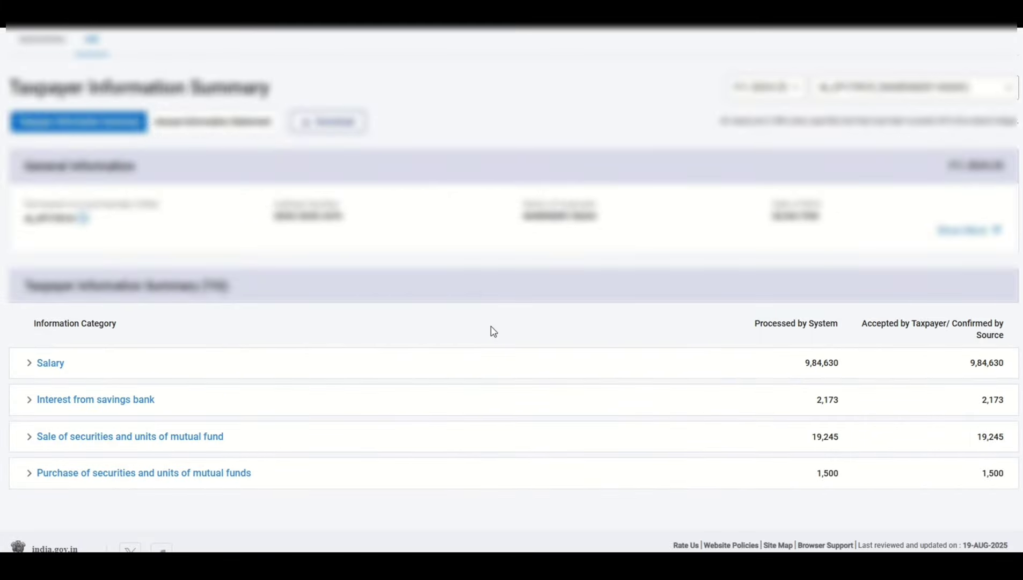
- Examine the sale details of the listed equity share in the AIS SFT information, and return to the Taxpayer Information Summary
left_click(72, 437)
scroll(691, 390, "down", 5)
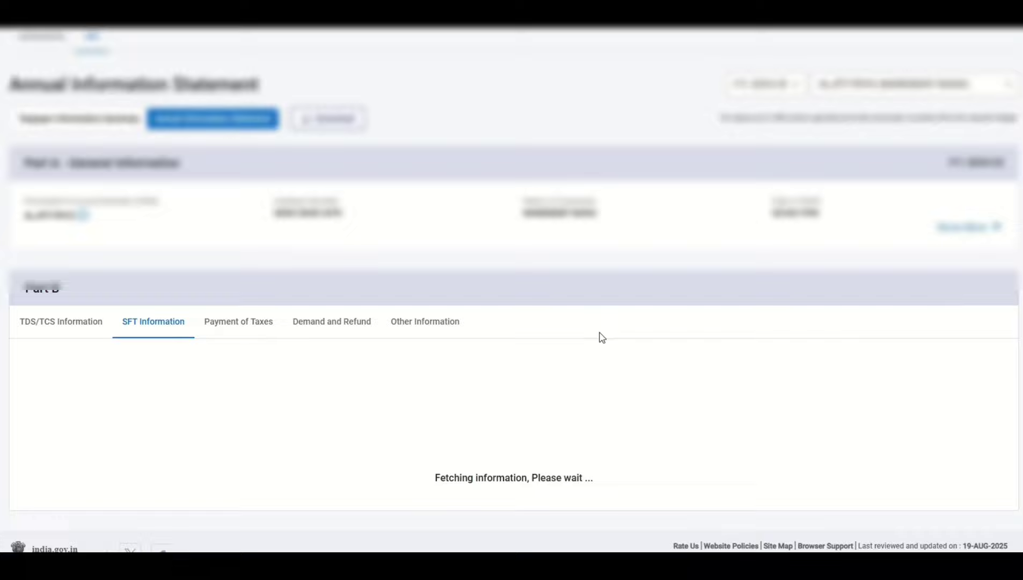
scroll(598, 338, "down", 5)
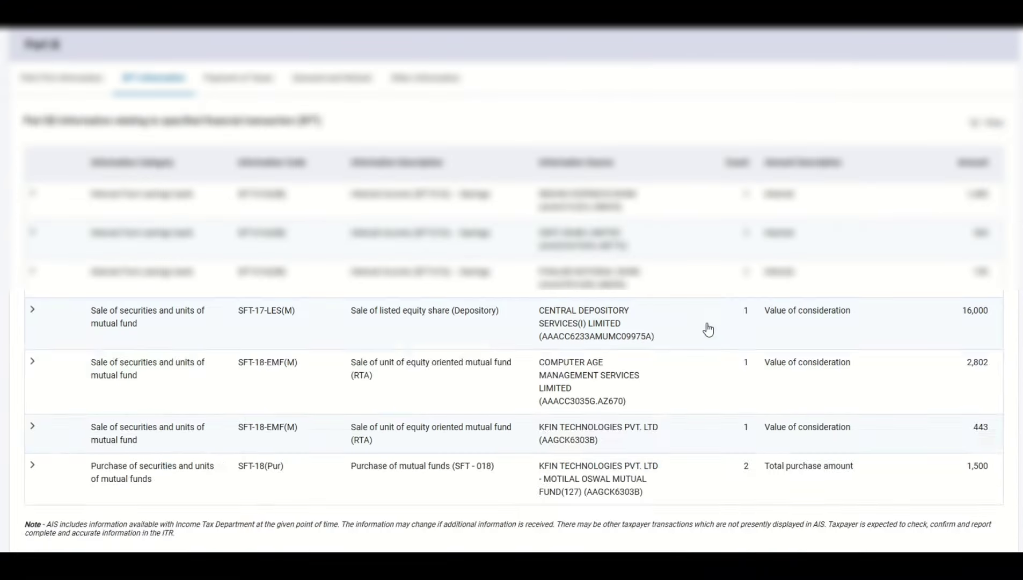
left_click(709, 331)
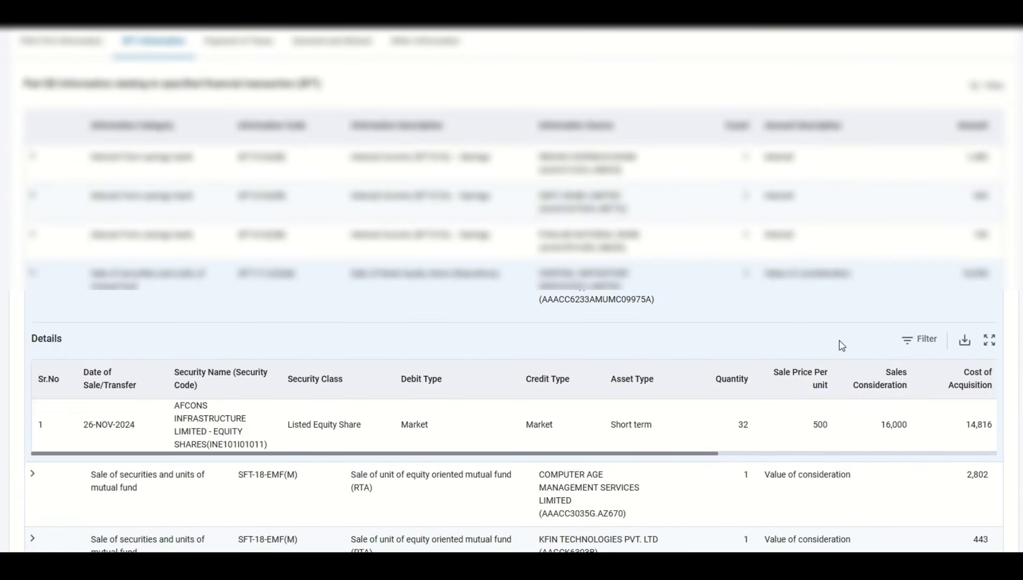
scroll(389, 328, "up", 5)
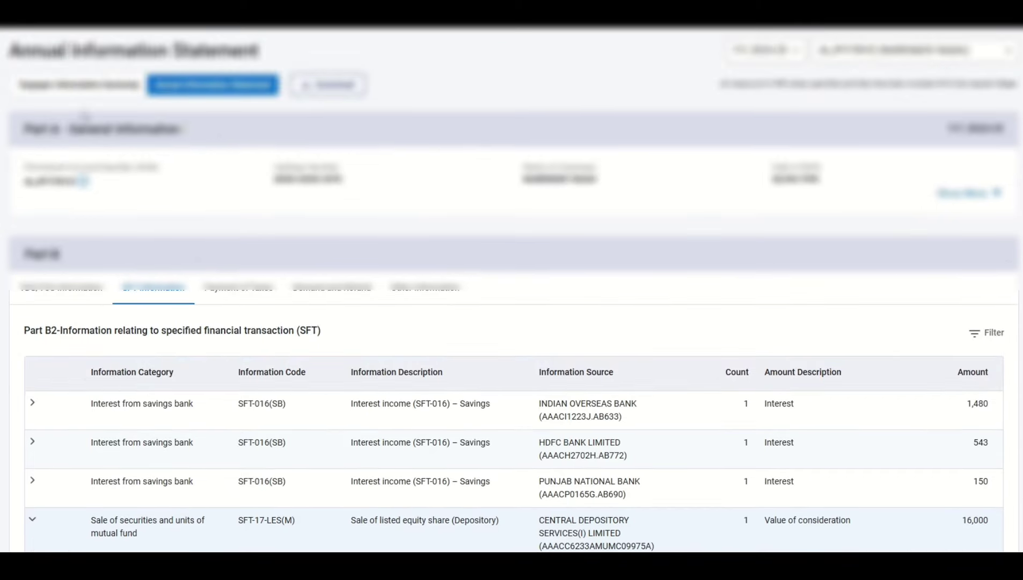
left_click(100, 90)
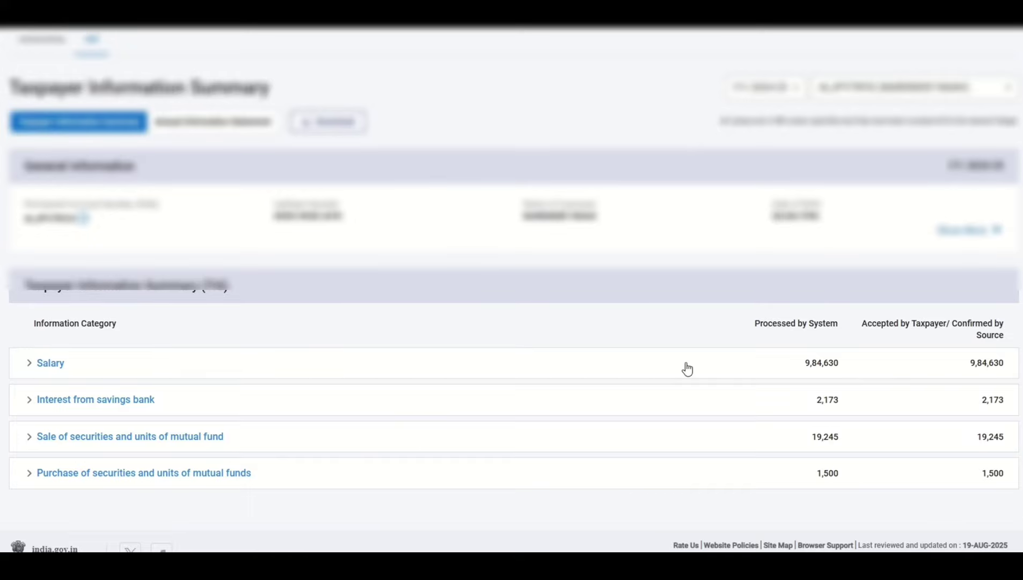
- Switch to the Excel workbook of AIS transactions and check the sales consideration and the long-term or short-term asset types
key("alt+Tab")
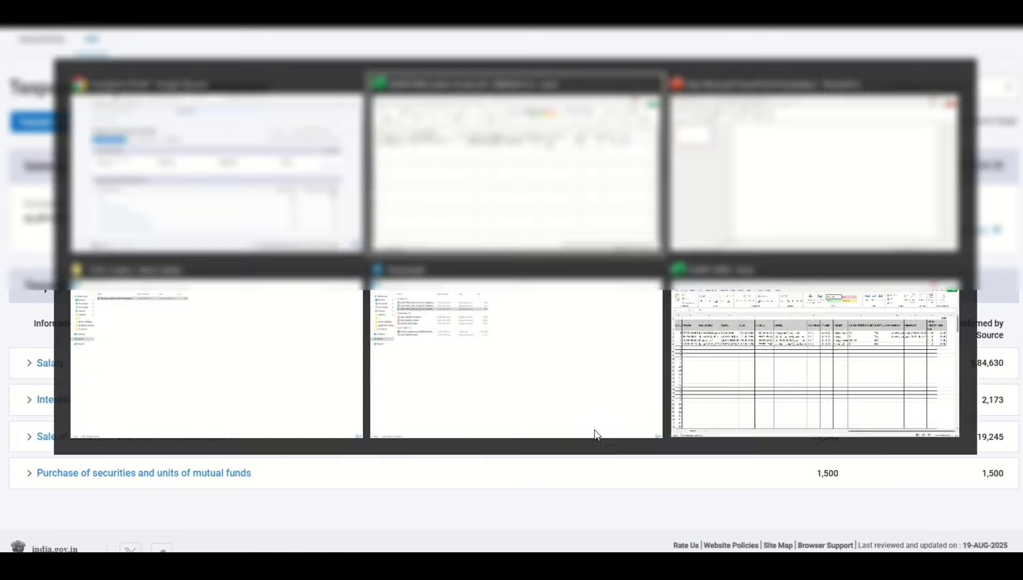
left_click_drag(649, 116, 654, 140)
left_click(655, 151)
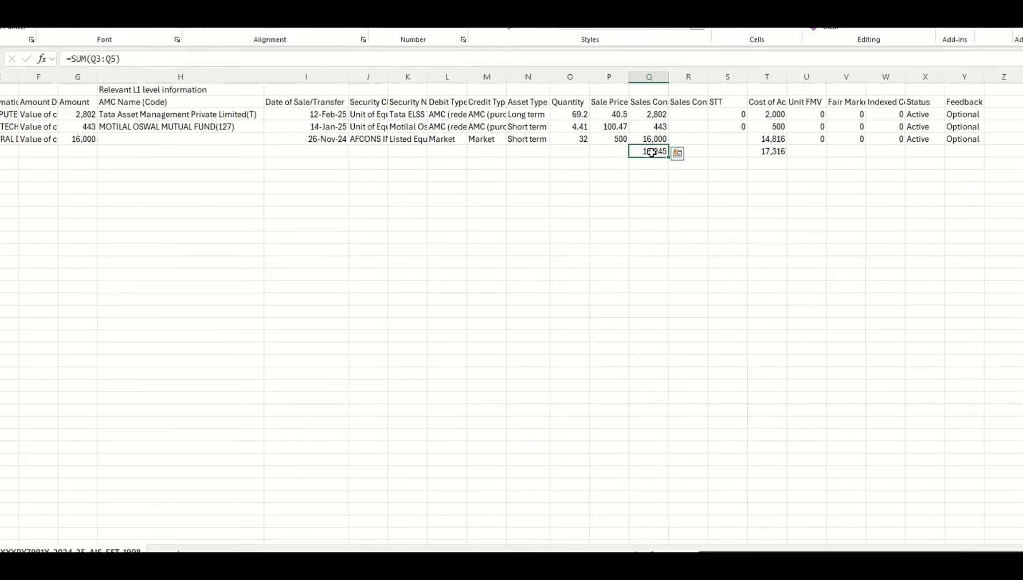
left_click_drag(650, 114, 638, 127)
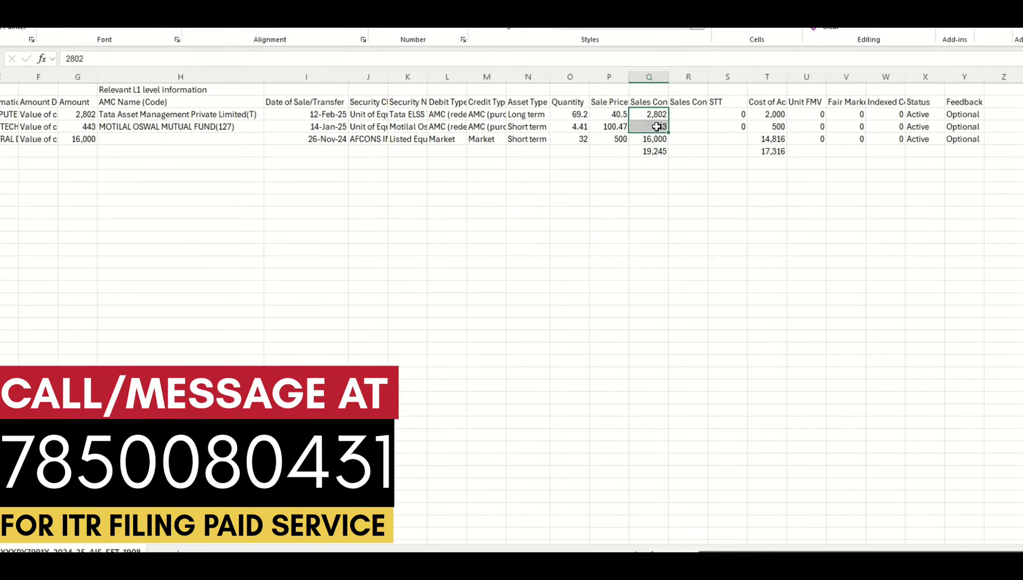
left_click(536, 113)
left_click_drag(531, 125, 531, 136)
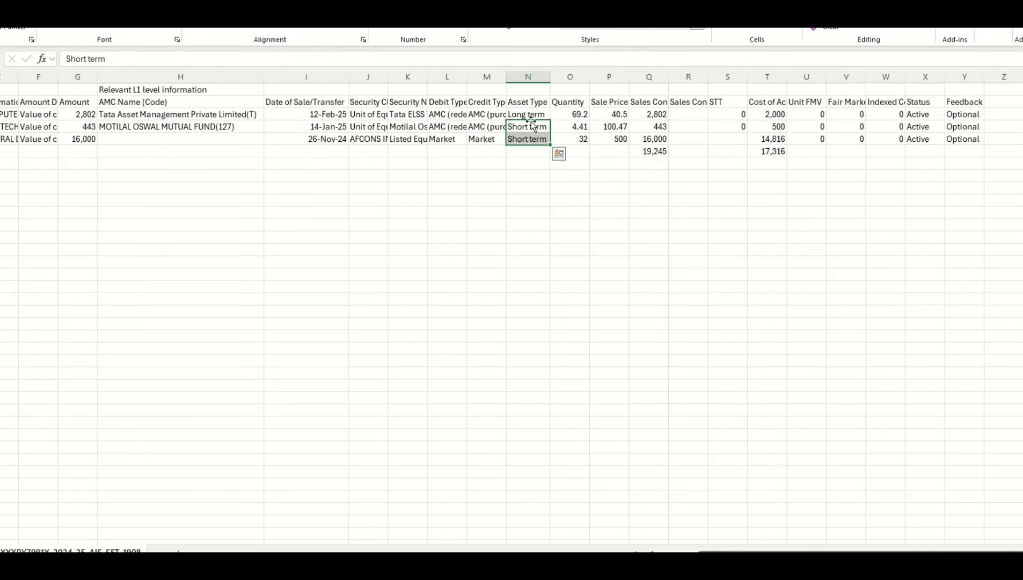
- Insert a blank row between the long-term Tata row and the short-term Motilal Oswal row
left_click(606, 116)
left_click(664, 126)
key("shift+space")
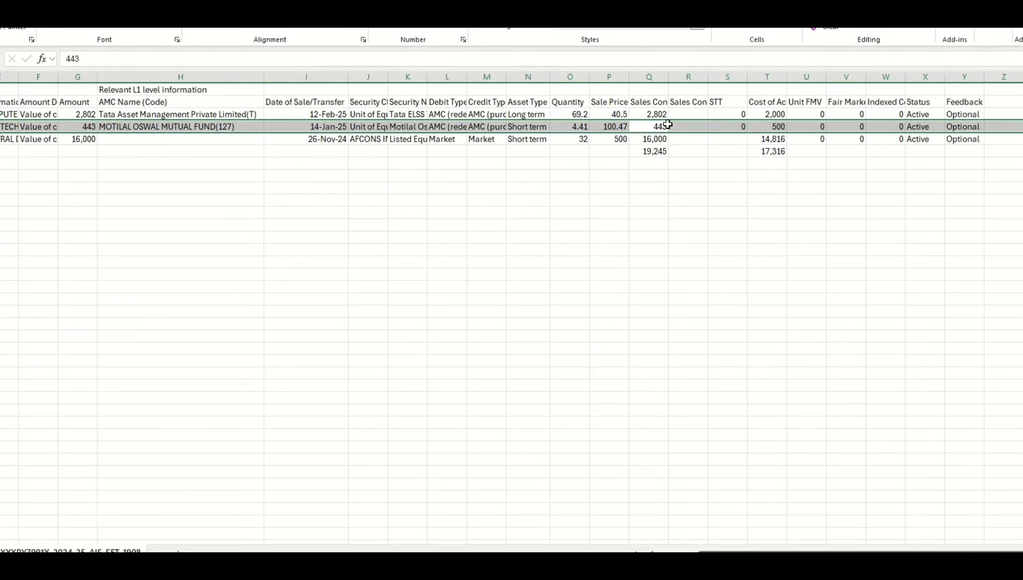
key("ctrl+shift+equal")
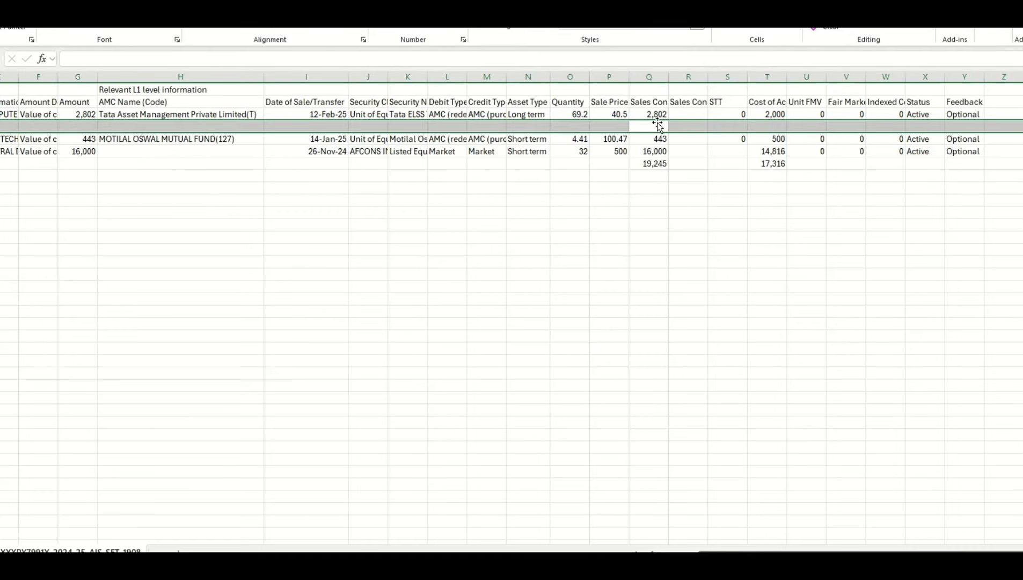
- Sum the long-term sales consideration in Q4 and the long-term cost of acquisition in T4
left_click(658, 126)
key("alt+equal")
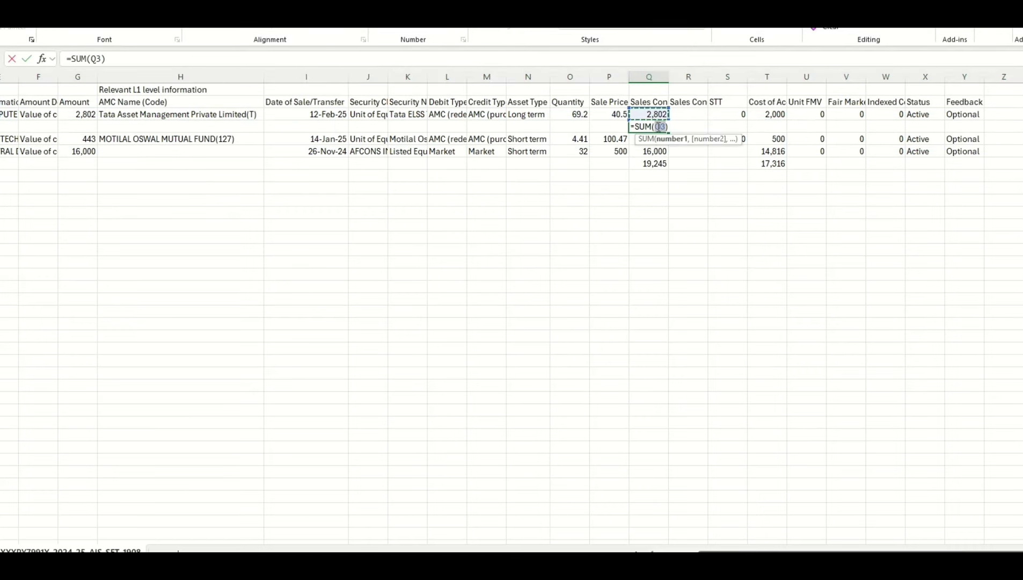
key("Return")
left_click(664, 129)
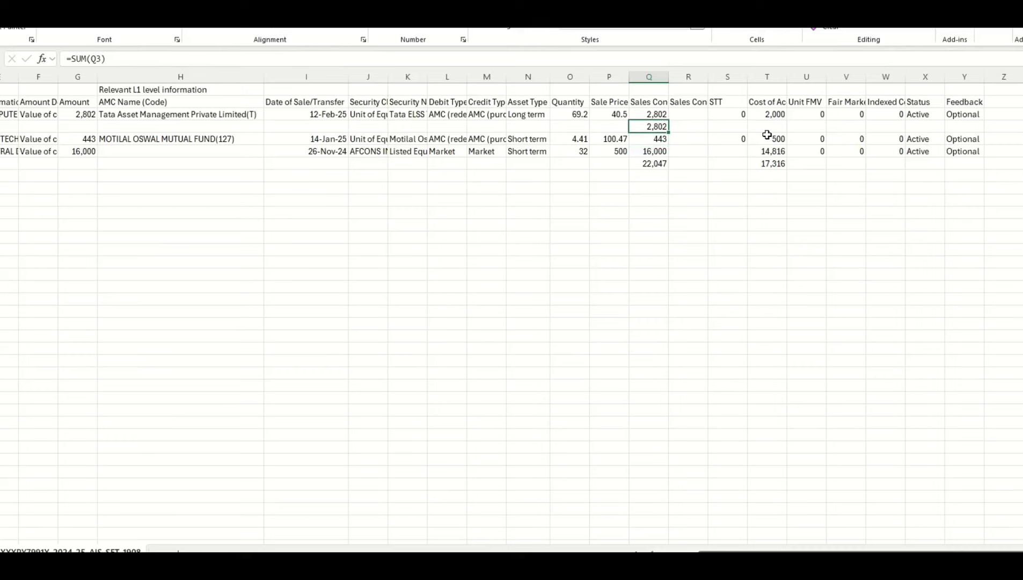
left_click(772, 125)
key("alt+equal")
key("Return")
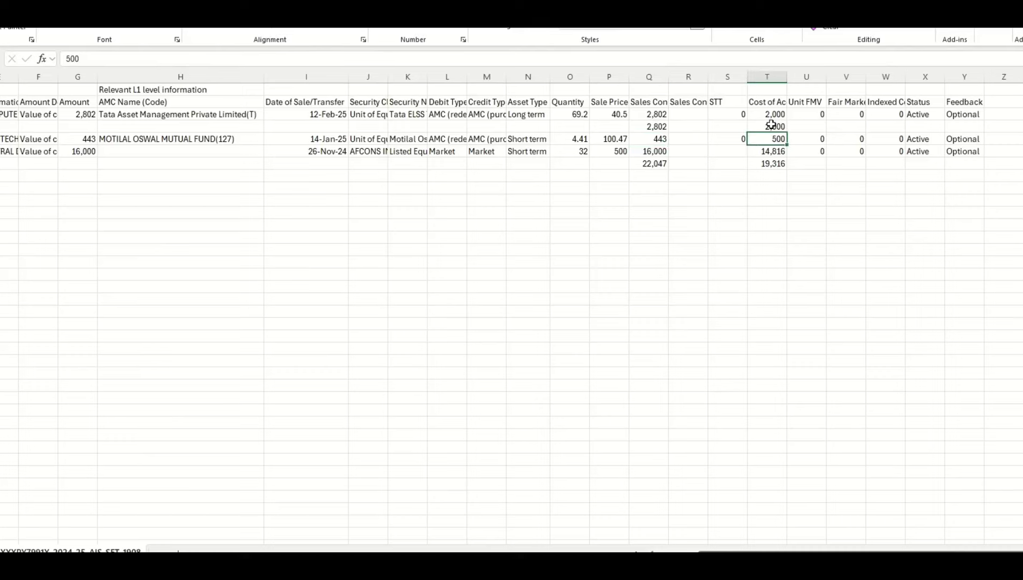
- Calculate the long-term gain in U4 by subtracting the cost of acquisition in T4 from the sales consideration in Q4
left_click(814, 125)
type("=")
key("Left")
key("Left")
key("Left")
key("Left")
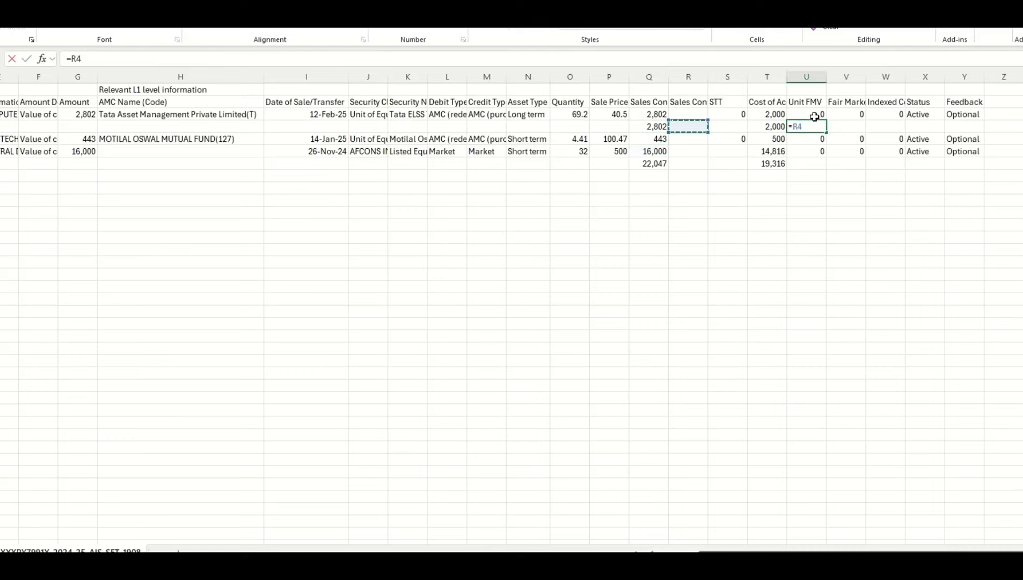
type("-")
key("Left")
key("Return")
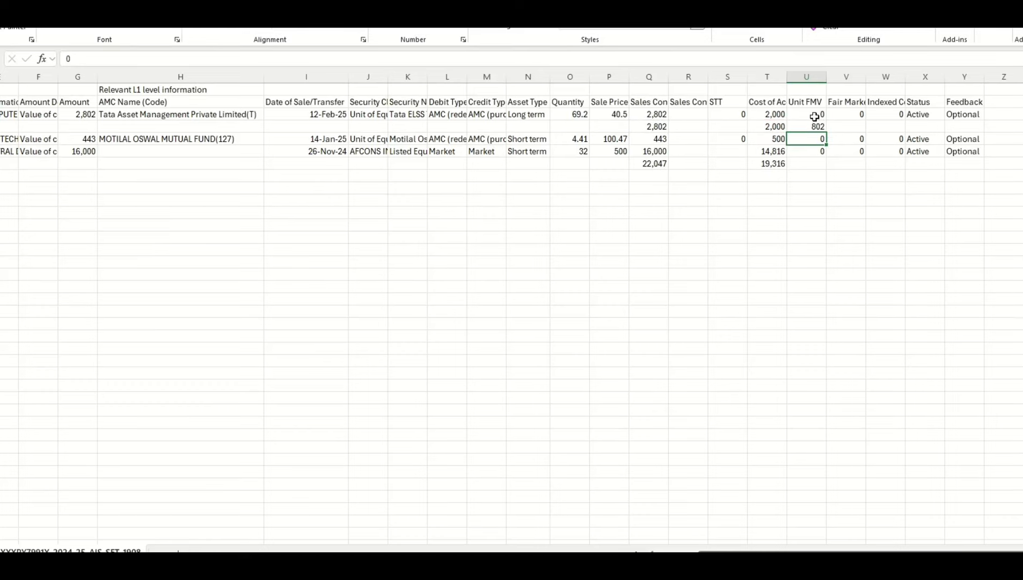
- Replace the totals in Q7 and T7 with sums of only the short-term sales consideration and cost of acquisition
left_click(656, 168)
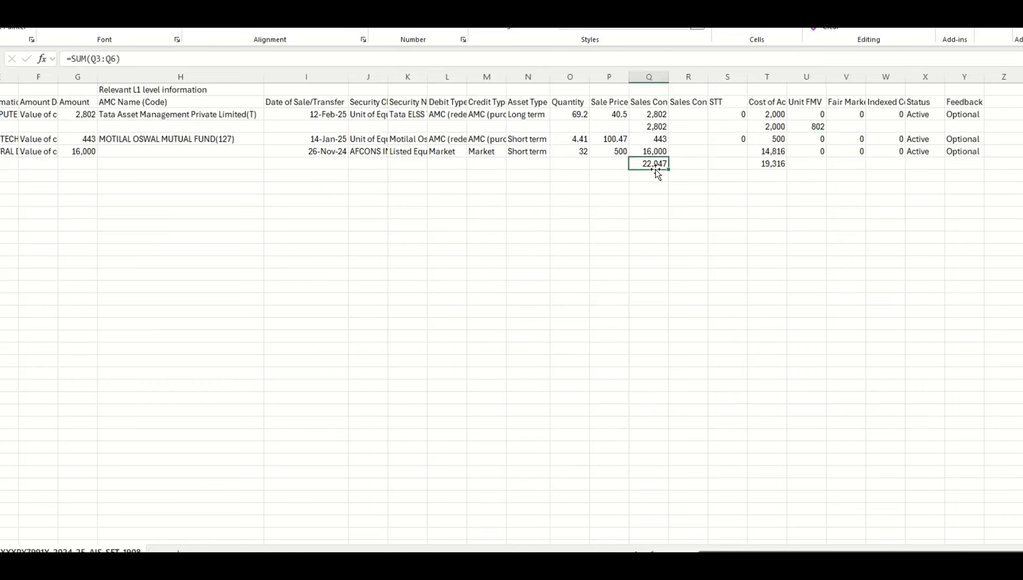
key("alt+=")
key("Return")
key("Up")
key("ctrl+c")
key("Right")
key("Right")
key("Right")
key("alt+=")
key("Tab")
- Calculate the short-term gain in U7 by subtracting the cost total in T7 from the sales total in Q7
type("=")
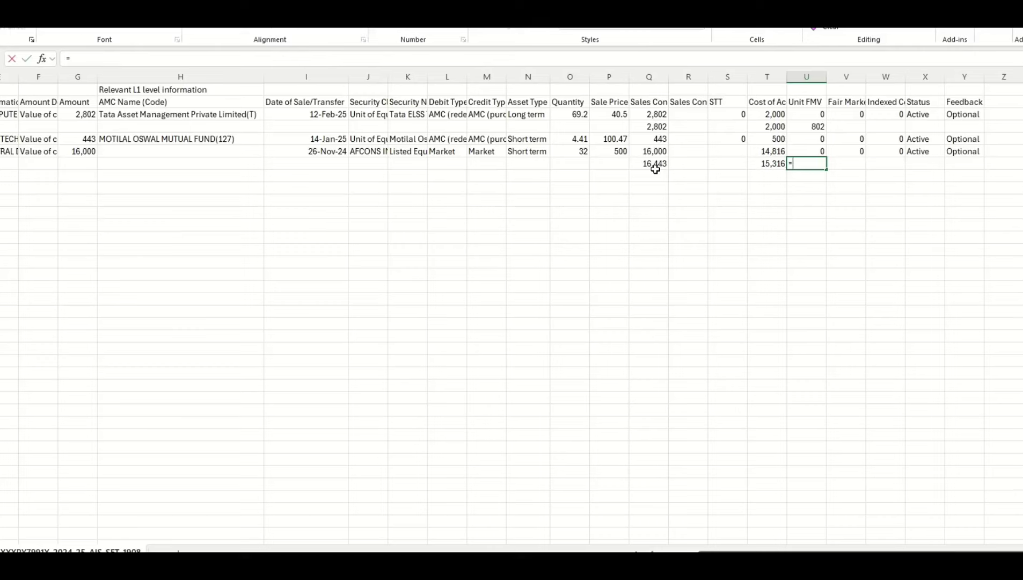
key("Left")
key("Left")
key("Left")
key("Left")
type("-")
key("Left")
key("Left")
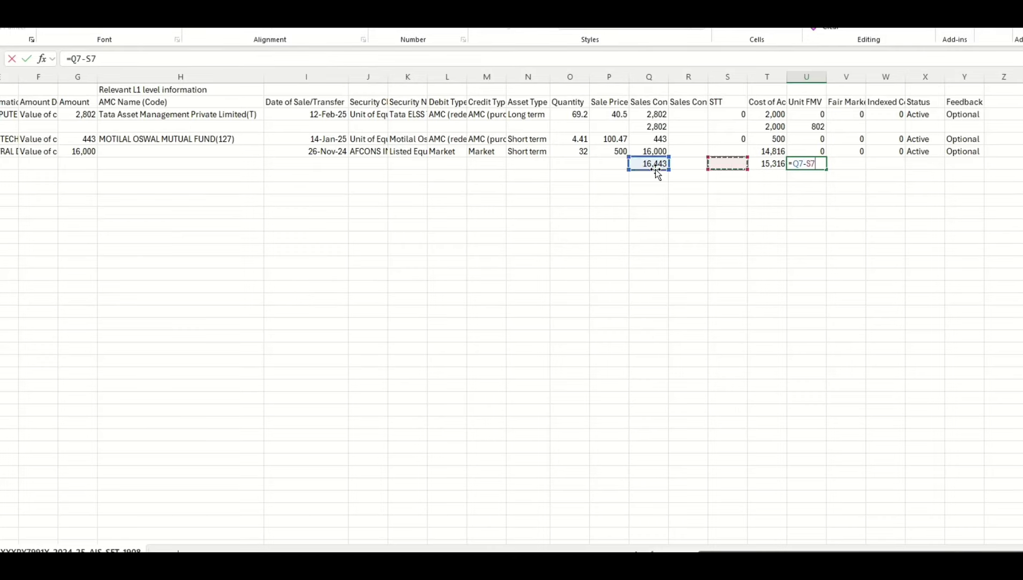
key("Right")
key("Return")
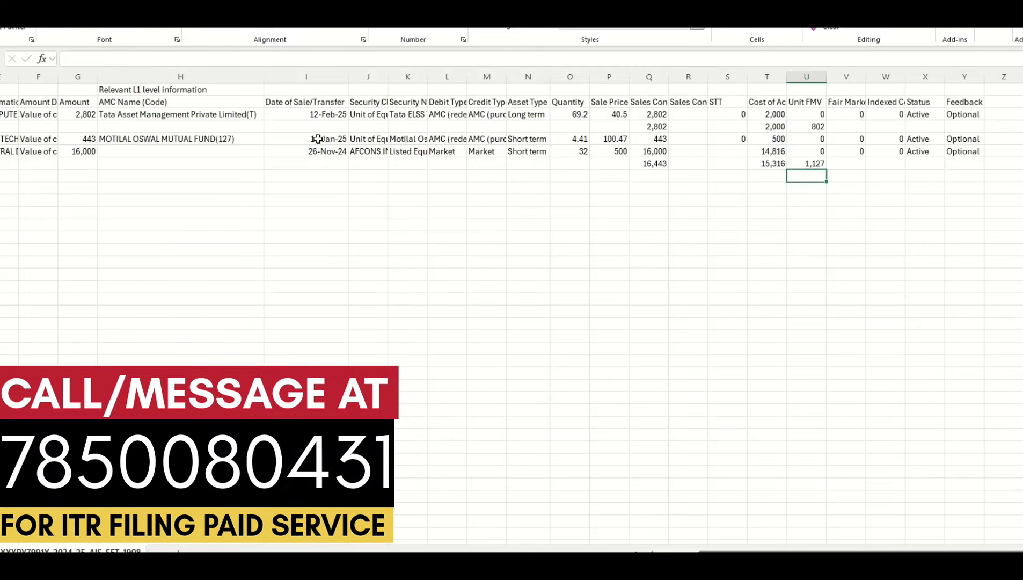
- Check the short-term sale dates, then in the tax return's Schedule Capital Gains add an entry for short-term STT-paid equity share and mutual fund sales
left_click_drag(318, 139, 318, 147)
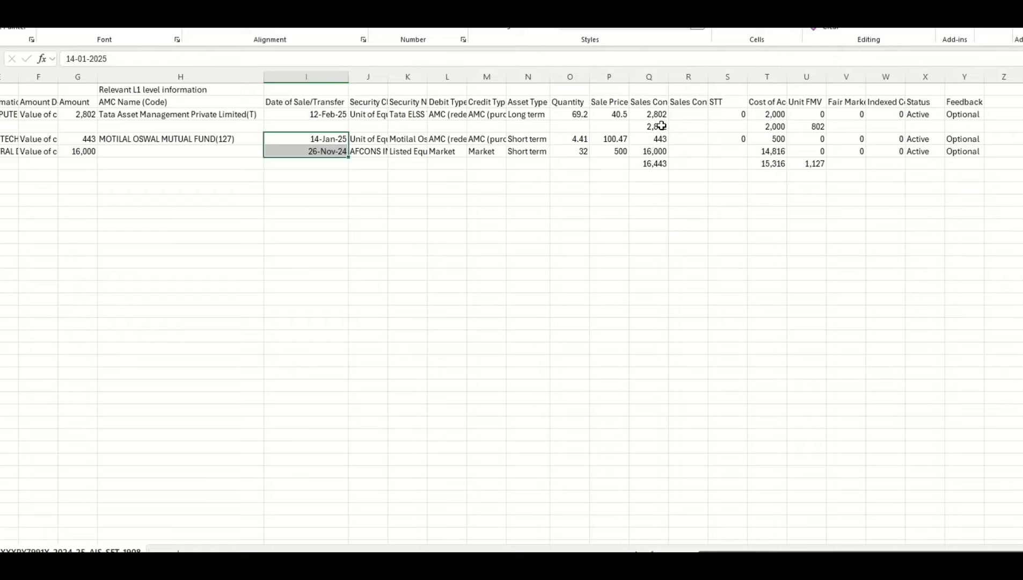
left_click(661, 125)
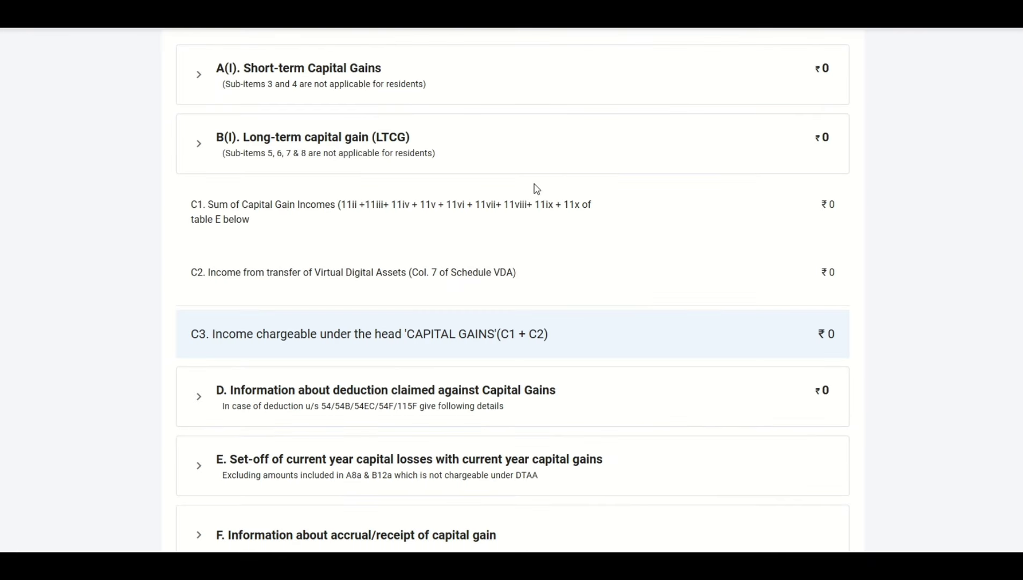
scroll(534, 189, "up", 3)
left_click(287, 200)
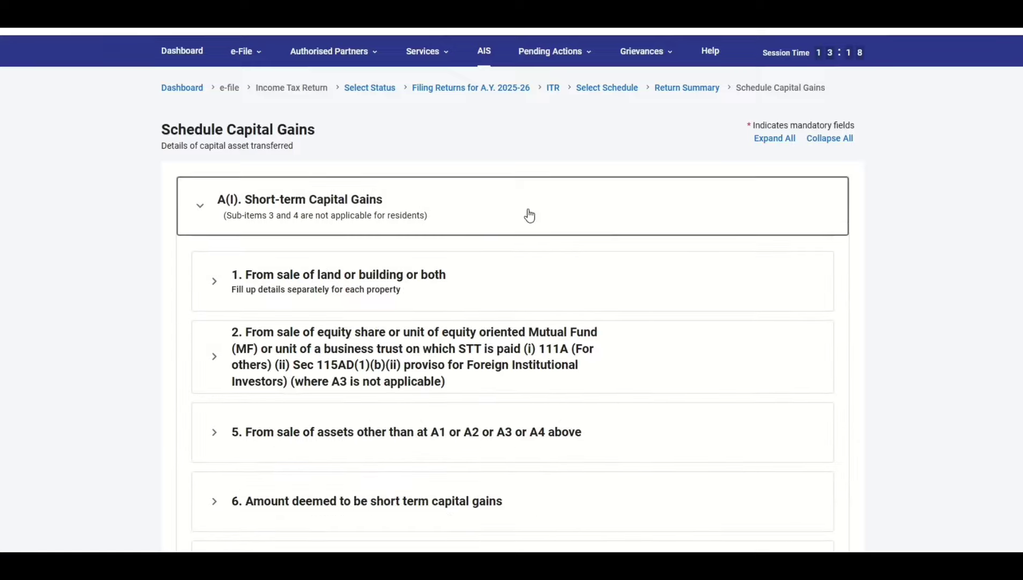
scroll(529, 210, "down", 3)
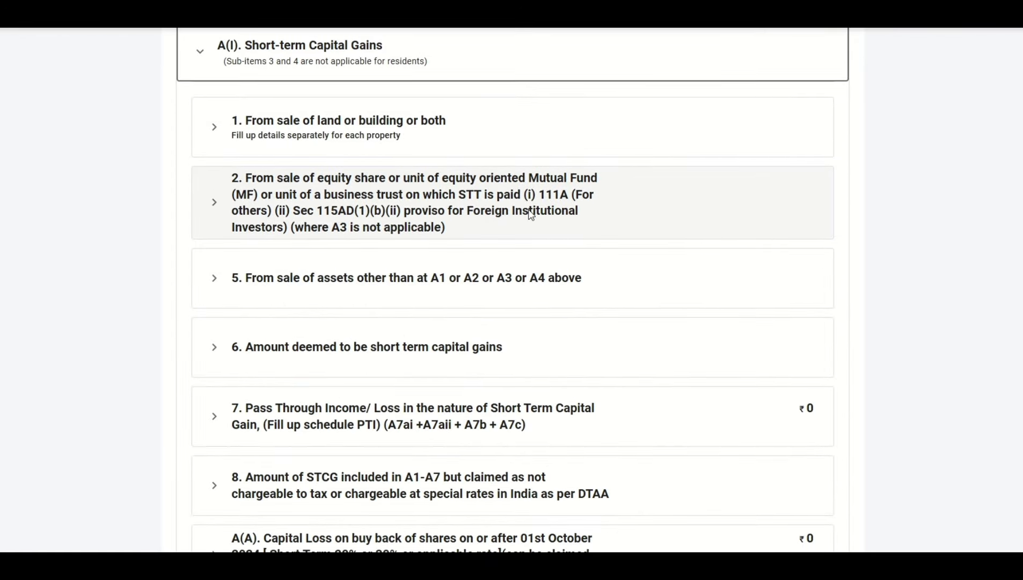
left_click(435, 200)
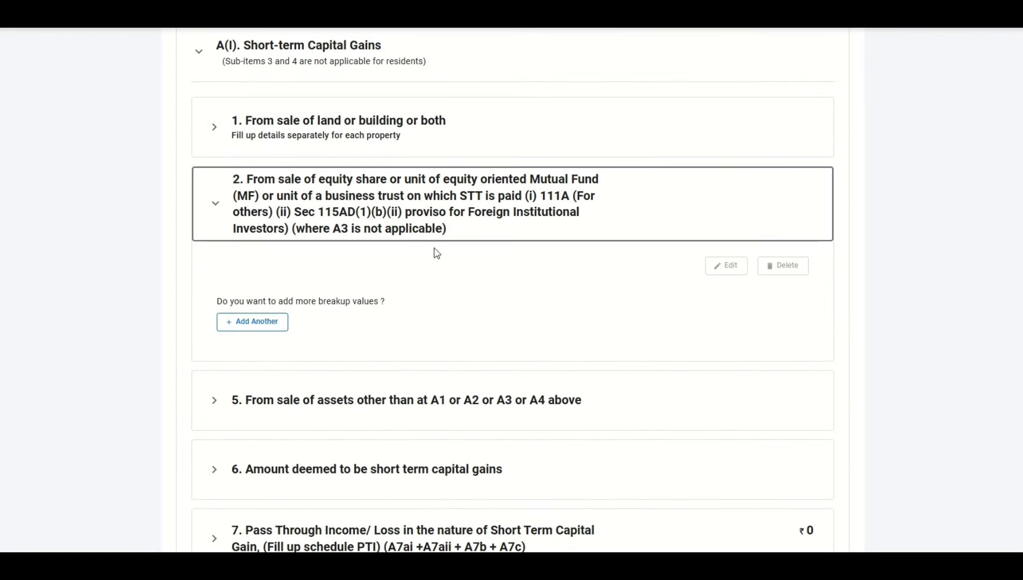
left_click(277, 324)
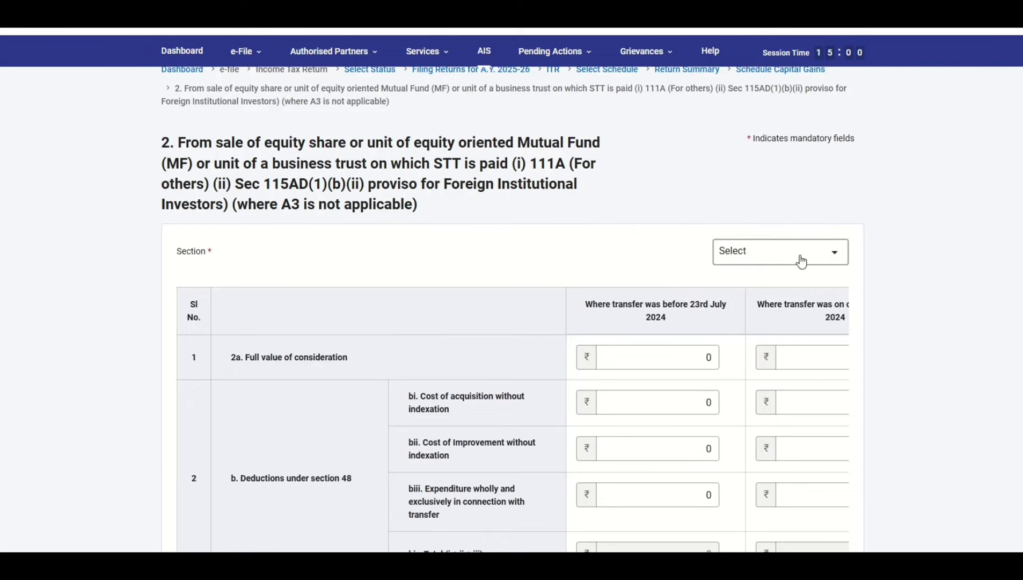
- Choose 111A [for others] as the section for the short-term STT-paid equity sale entry
left_click(799, 254)
left_click(748, 310)
scroll(628, 248, "down", 3)
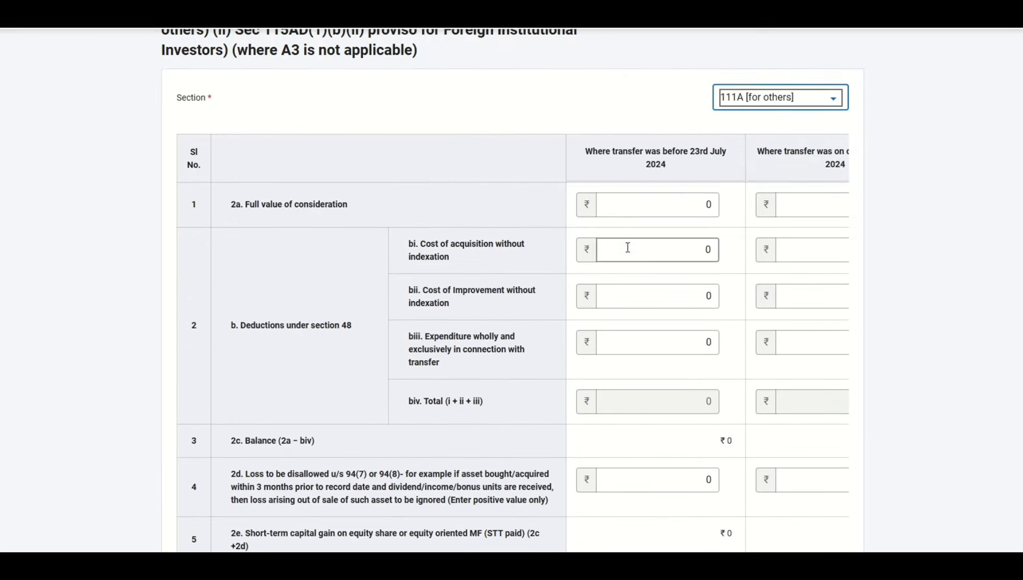
- Check the short-term rows in the Excel sheet and enter 16443 as full value of consideration for transfers on or after 23rd July 2024
left_click(708, 203)
left_click(800, 202)
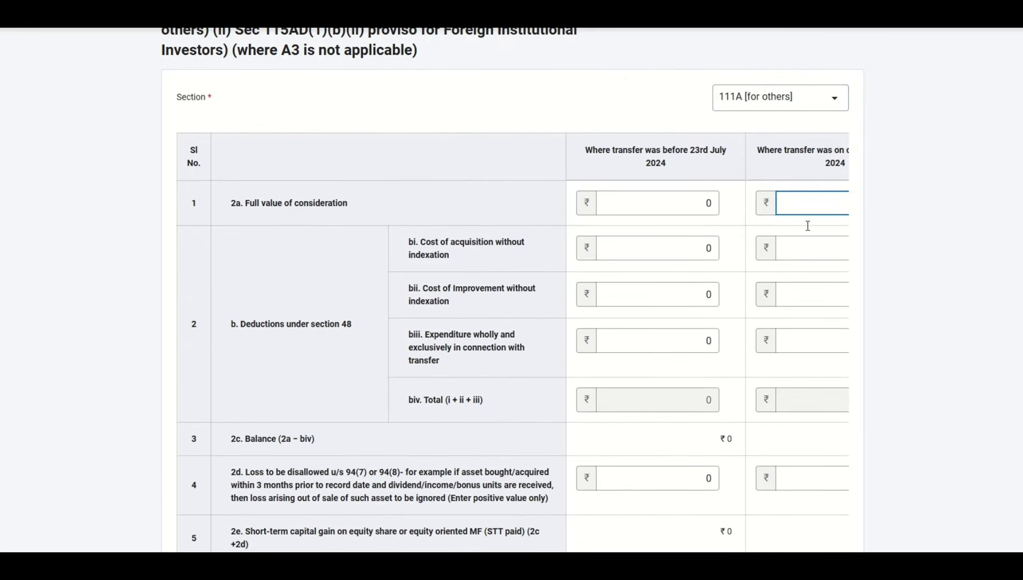
scroll(758, 532, "down", 1)
left_click_drag(762, 506, 850, 503)
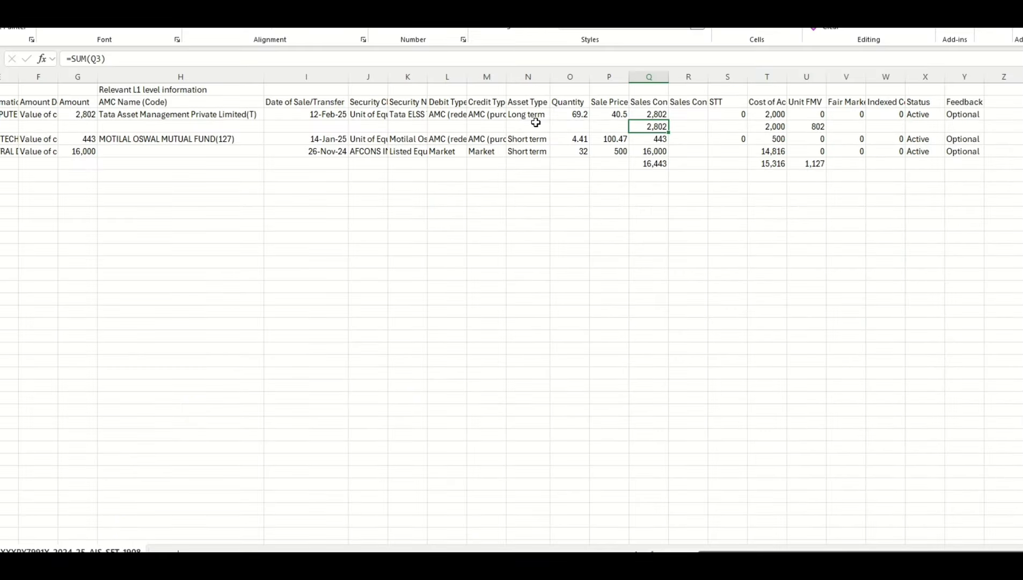
left_click_drag(529, 139, 529, 153)
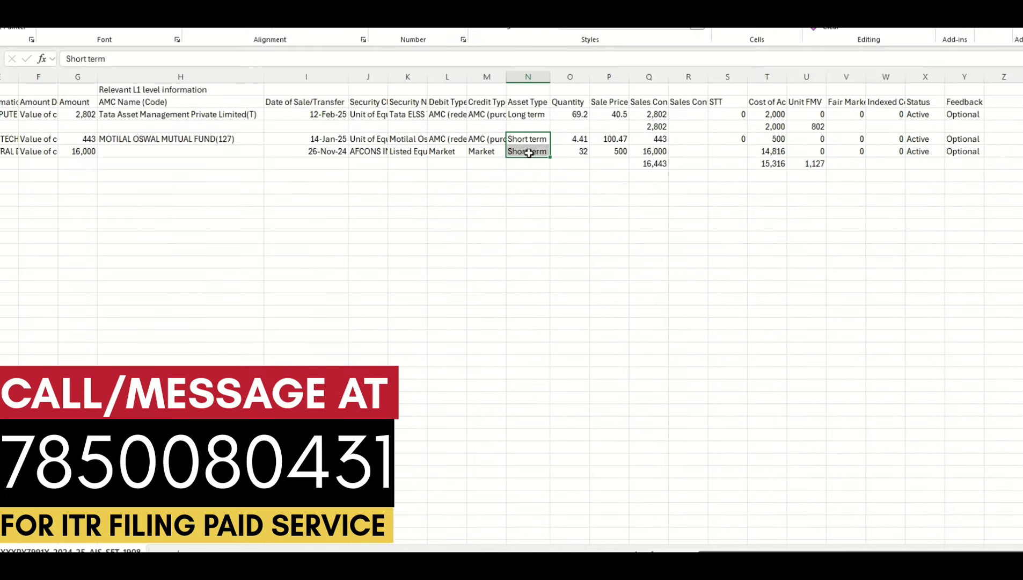
left_click(476, 140)
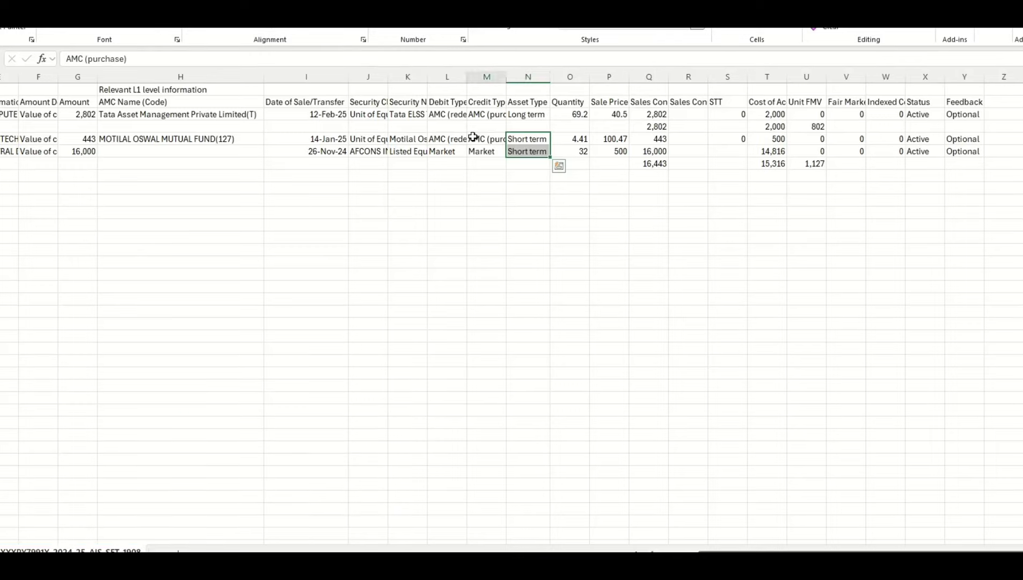
left_click(474, 154)
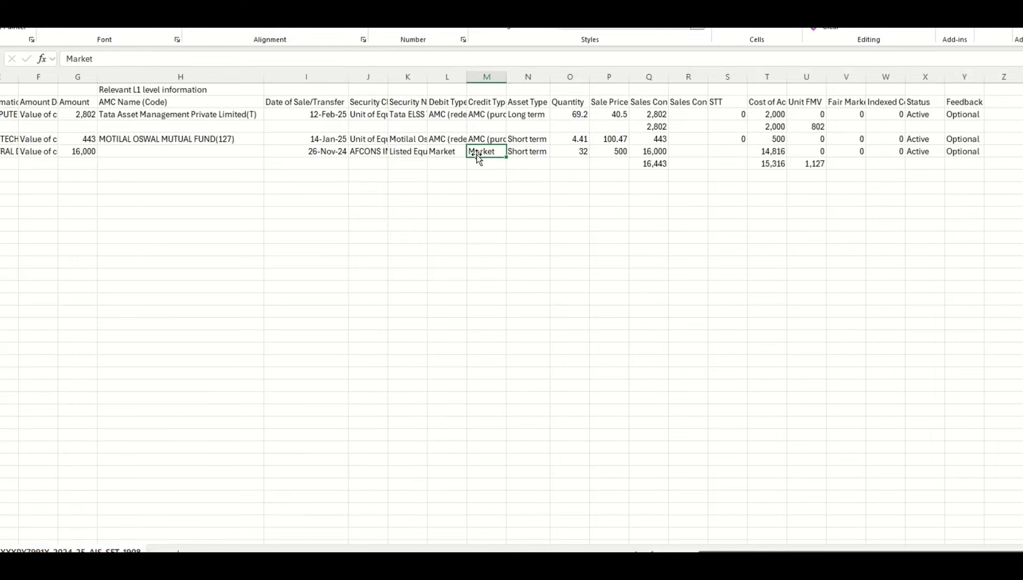
left_click(651, 164)
key("alt+Tab")
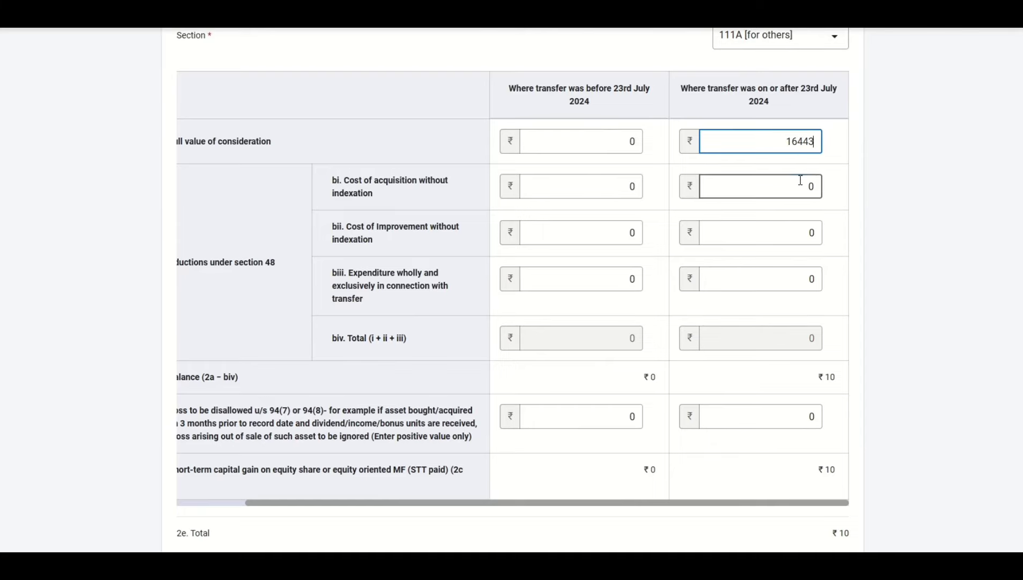
- Enter the short-term cost total from Excel, 15316, as cost of acquisition without indexation for transfers on or after 23rd July 2024
key("alt+Tab")
key("alt+Tab")
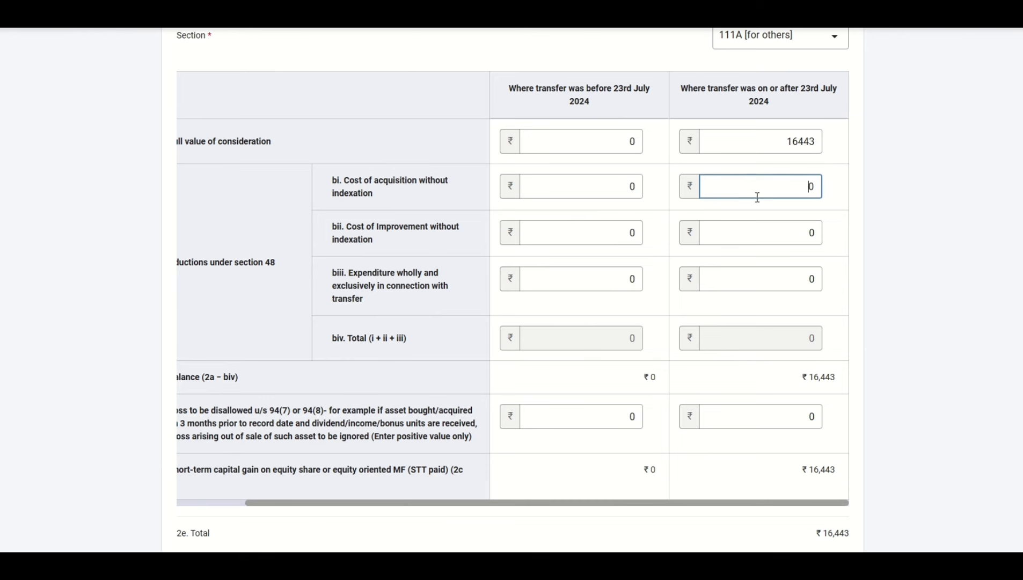
left_click(760, 195)
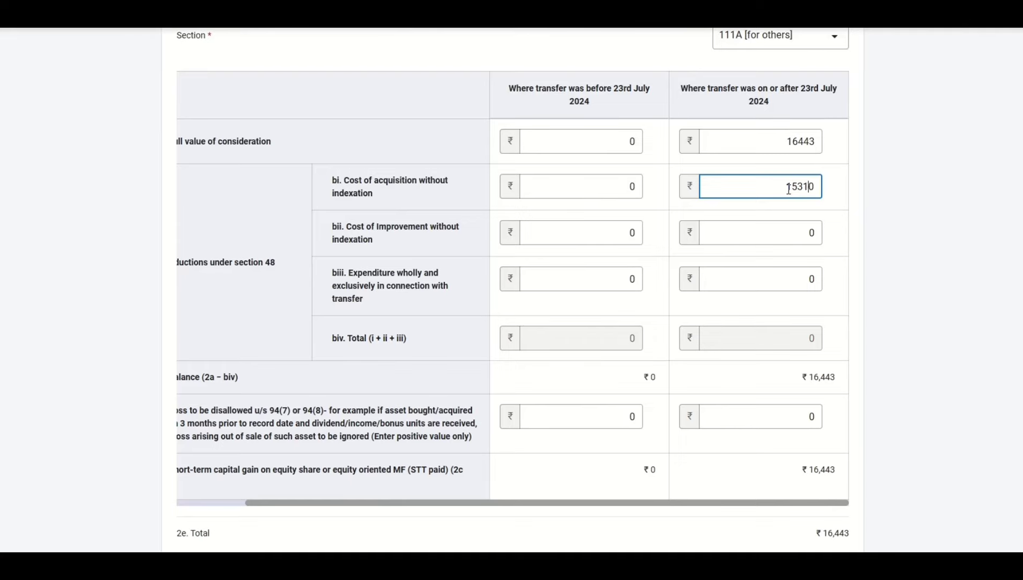
key("BackSpace")
left_click(797, 274)
- Compare the entry's balance with the short-term gain in the Excel sheet and save the short-term entry
key("alt+Tab")
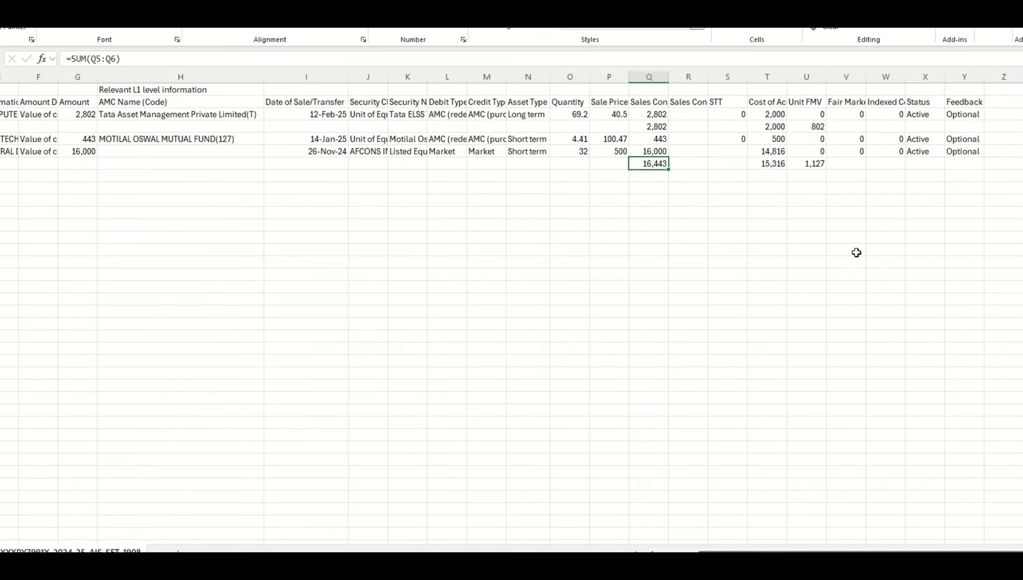
left_click(810, 164)
key("alt+Tab")
scroll(787, 197, "down", 3)
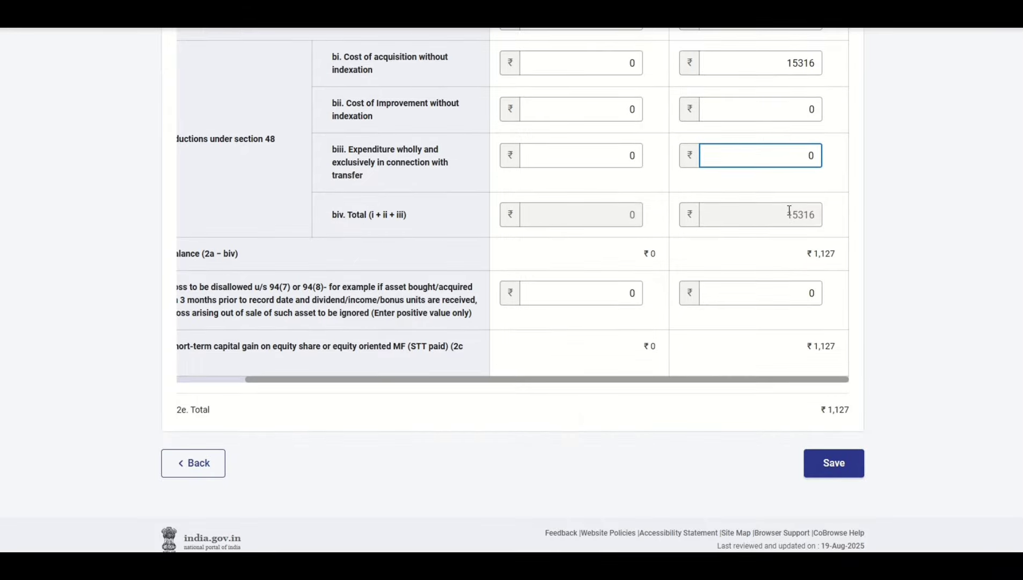
scroll(792, 210, "up", 1)
left_click(836, 532)
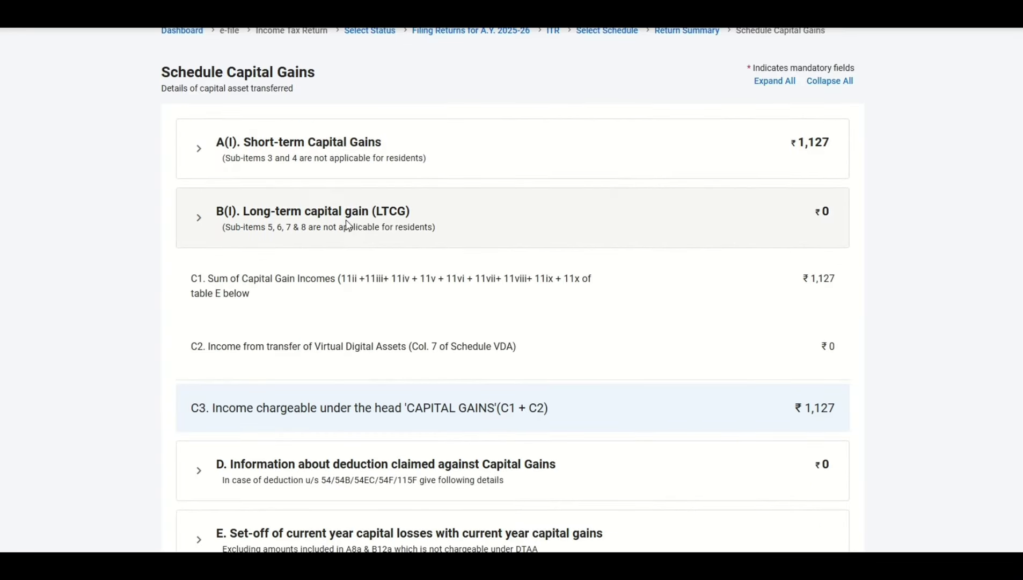
- Open Schedule 112A from item 4 of the long-term capital gain section and start adding a new breakup entry
left_click(346, 224)
scroll(400, 226, "down", 3)
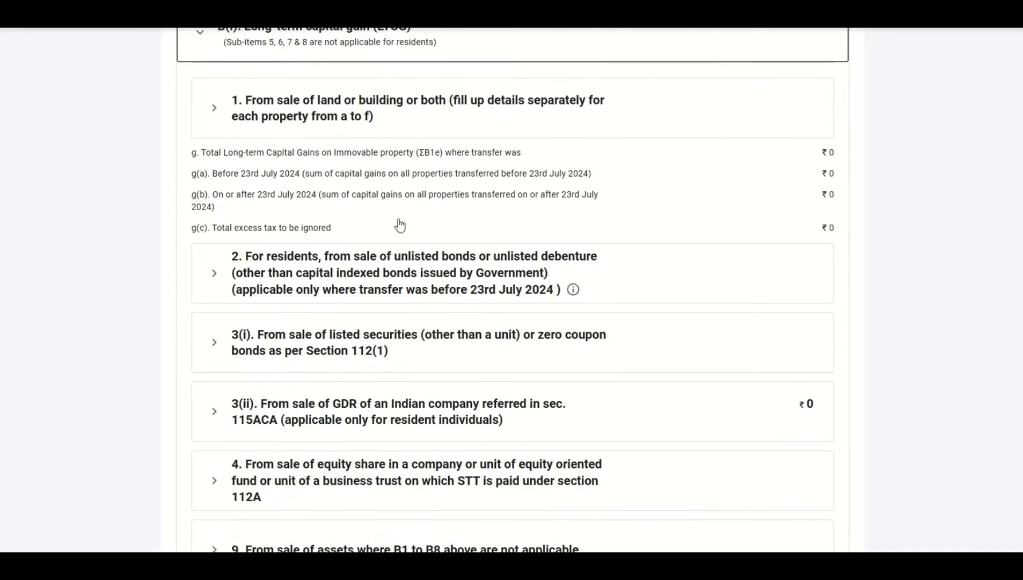
scroll(400, 221, "down", 2)
left_click(313, 352)
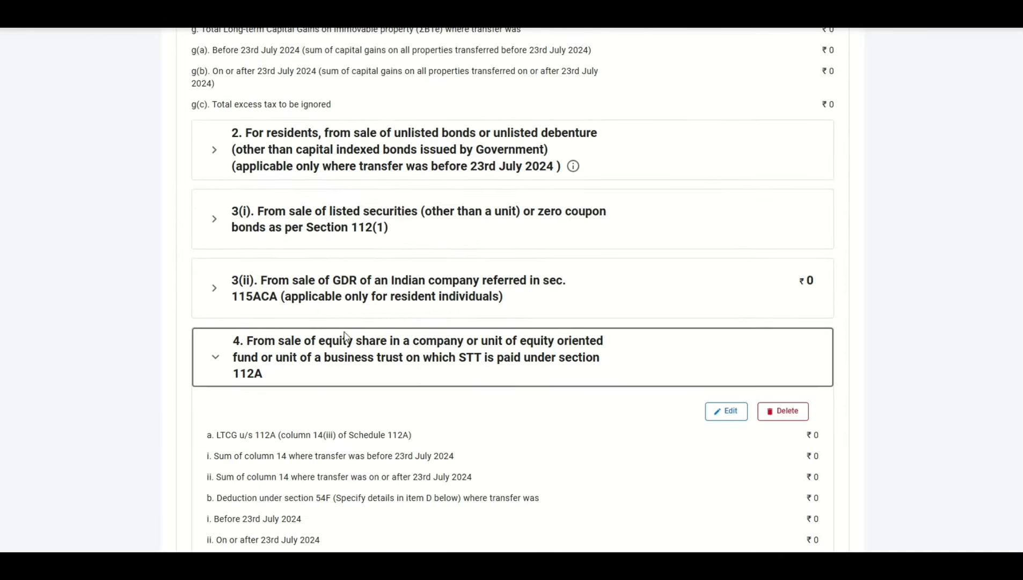
scroll(519, 306, "down", 3)
left_click(720, 226)
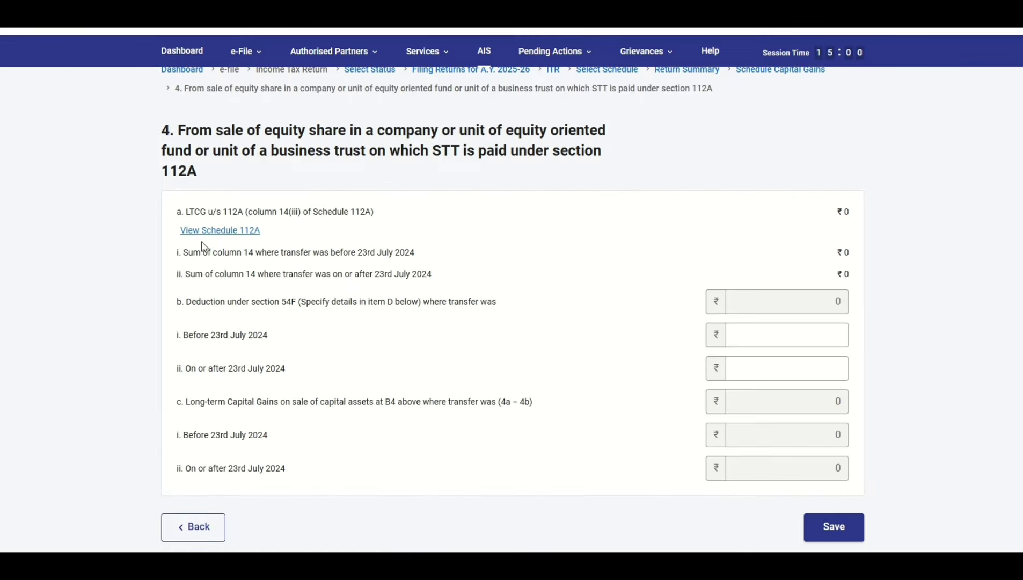
left_click(207, 246)
left_click(240, 304)
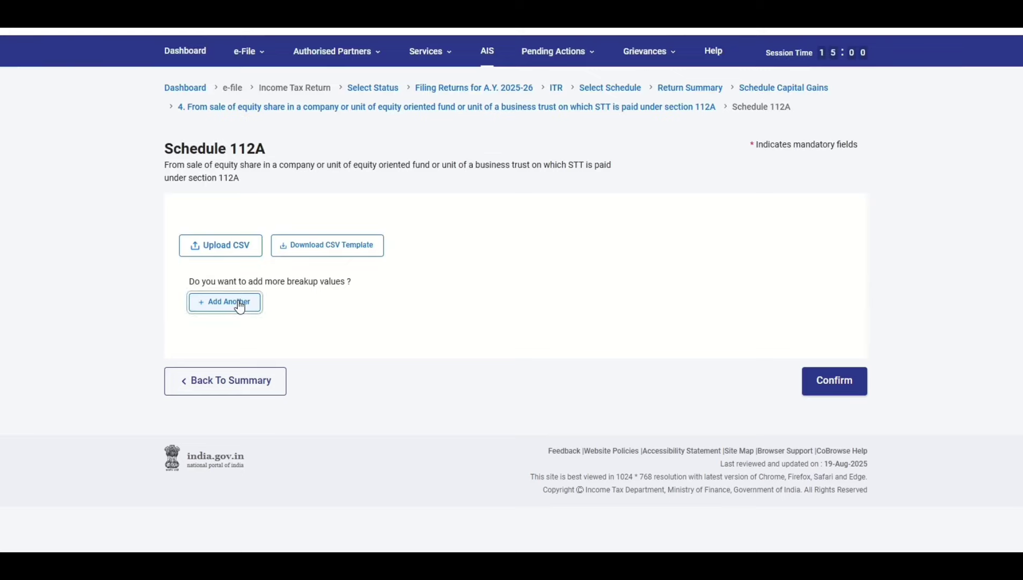
- Set the share as acquired After 31st January 2018 and transferred On or after 23rd July 2024, checking the long-term sale date in Excel
left_click(290, 197)
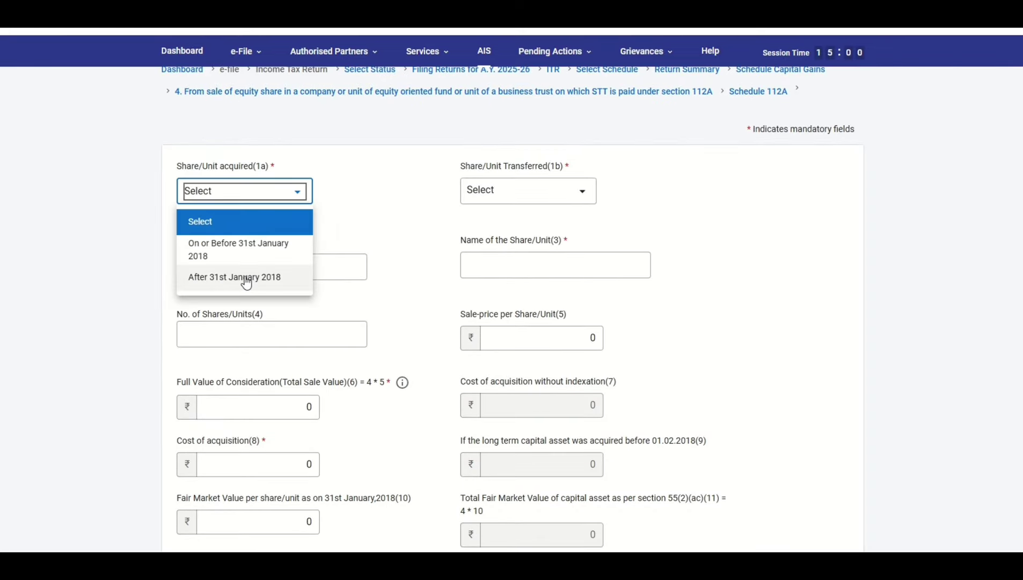
left_click(246, 280)
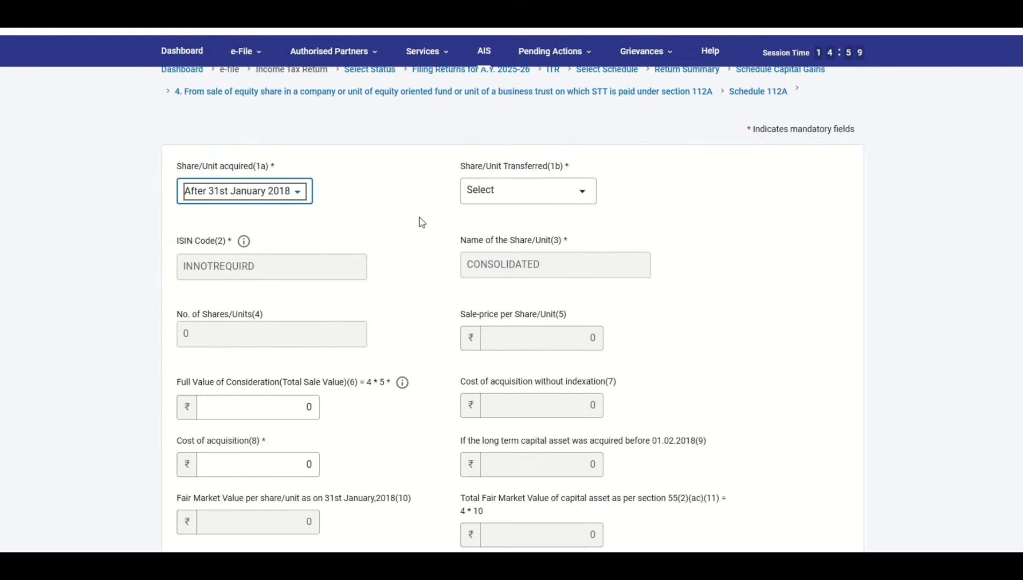
left_click(530, 191)
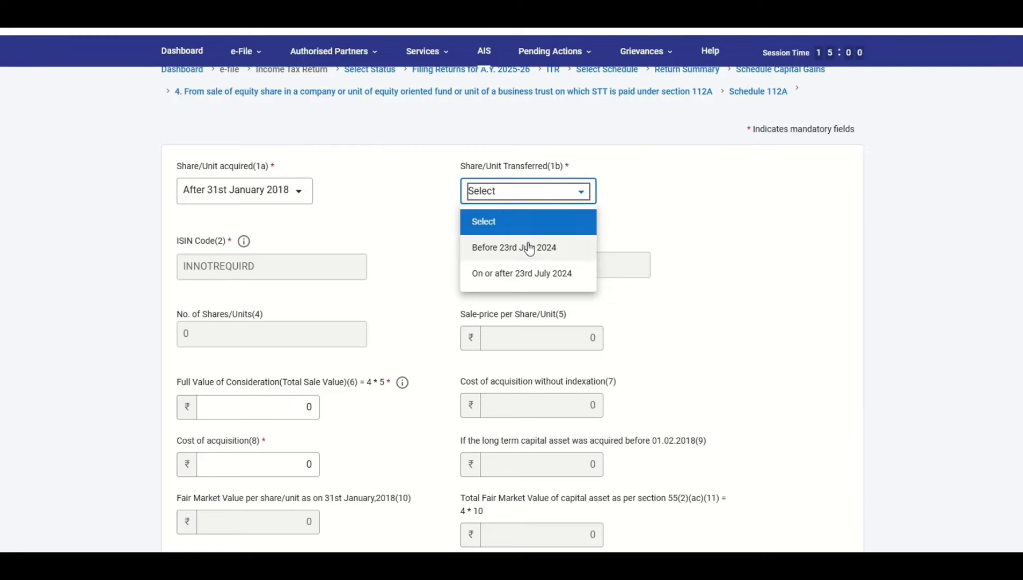
left_click(530, 273)
key("alt+Tab")
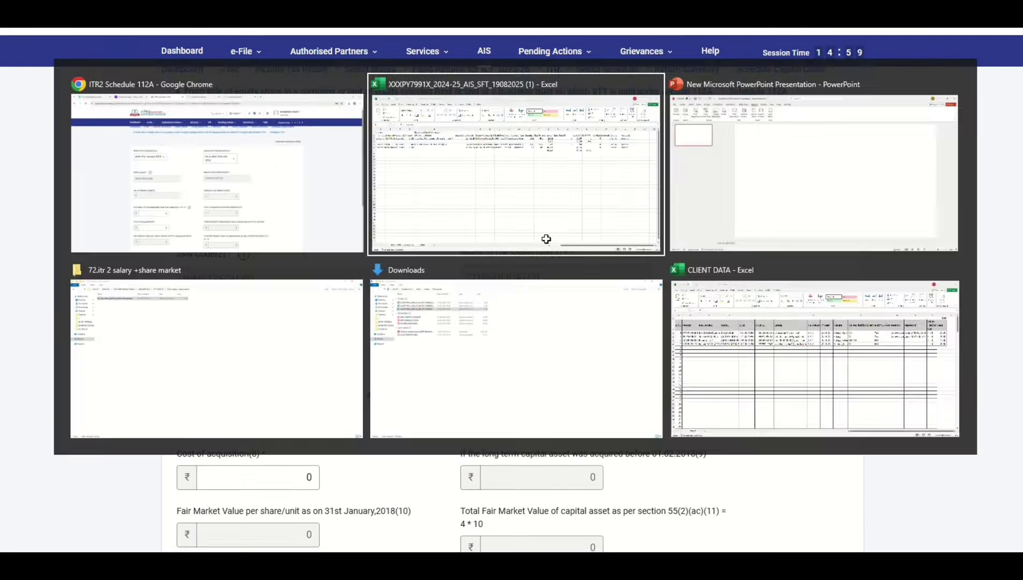
left_click(331, 115)
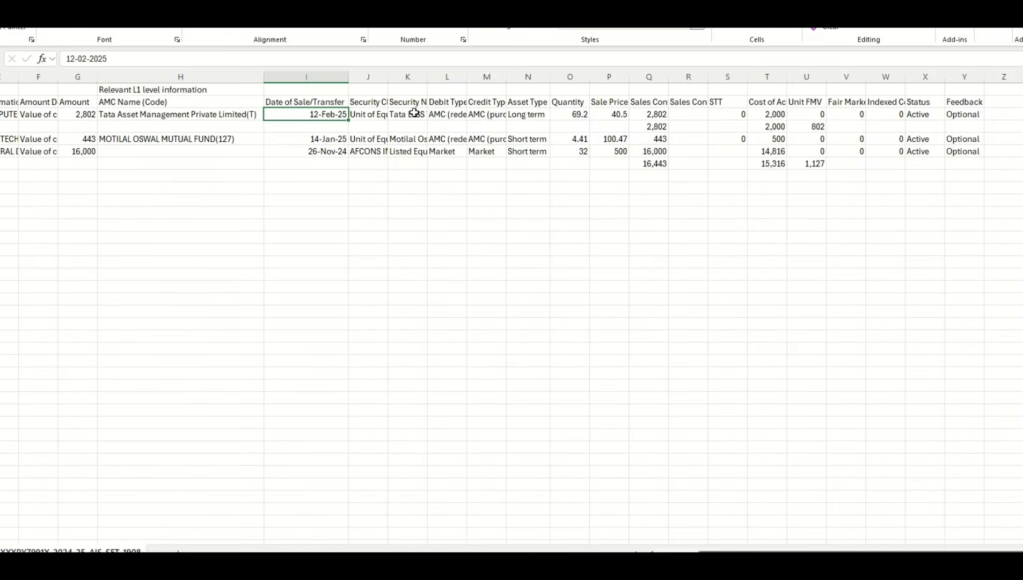
key("alt+Tab")
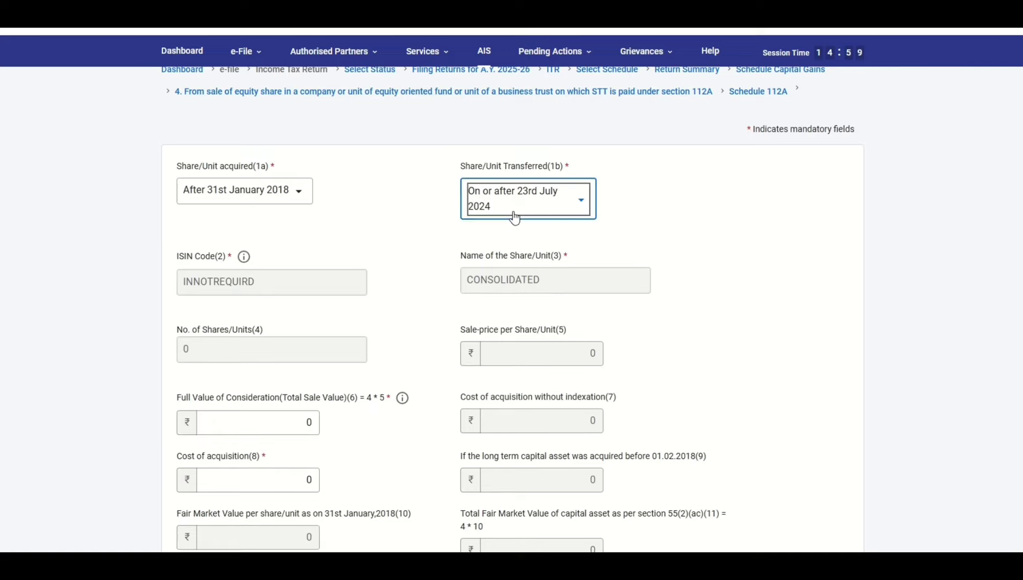
- Enter the long-term figures from Excel: 2802 as full value of consideration and 2000 as cost of acquisition
scroll(518, 222, "down", 5)
left_click(313, 197)
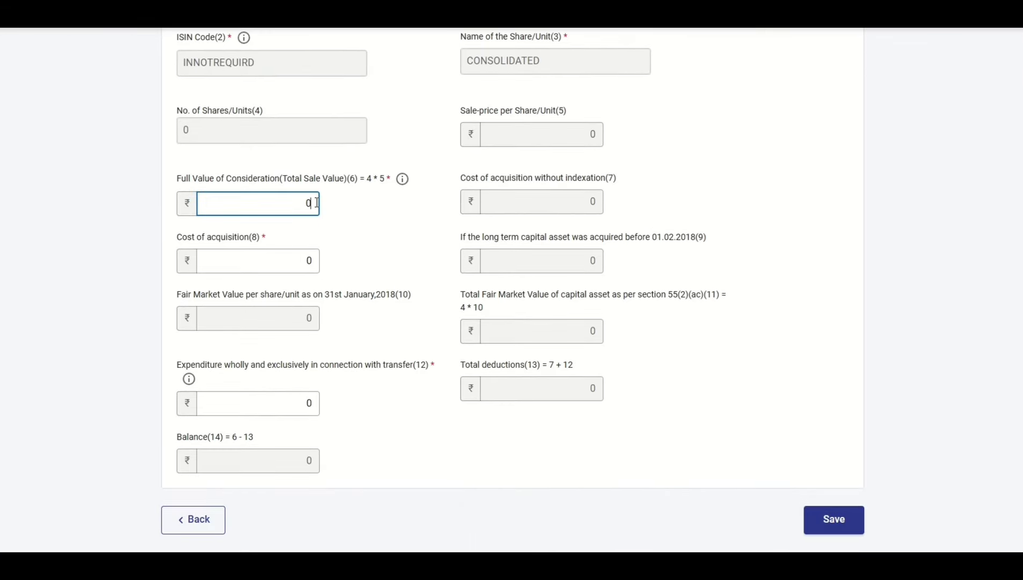
key("alt+Tab")
key("alt+Tab")
left_click(311, 261)
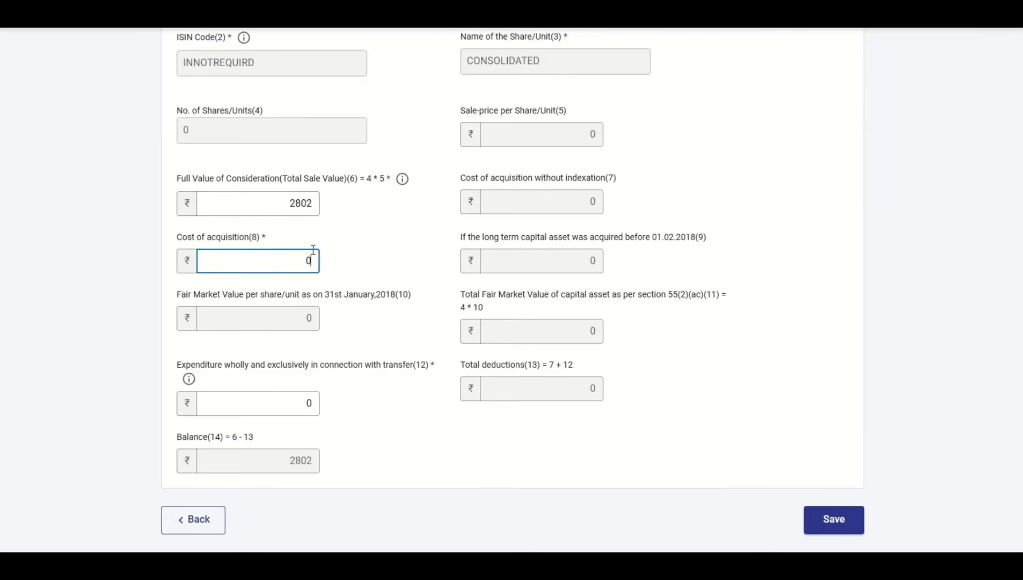
key("alt+Tab")
key("alt+Tab")
left_click(705, 295)
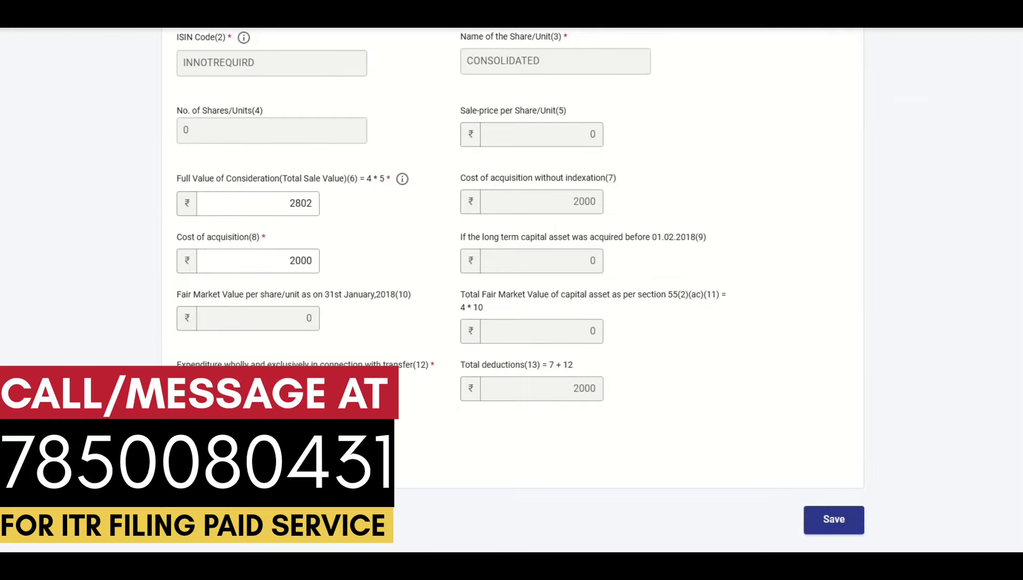
- Compare the calculated balance with the long-term gain in the Excel sheet and save the Schedule 112A entry
key("alt+Tab")
key("alt+Tab")
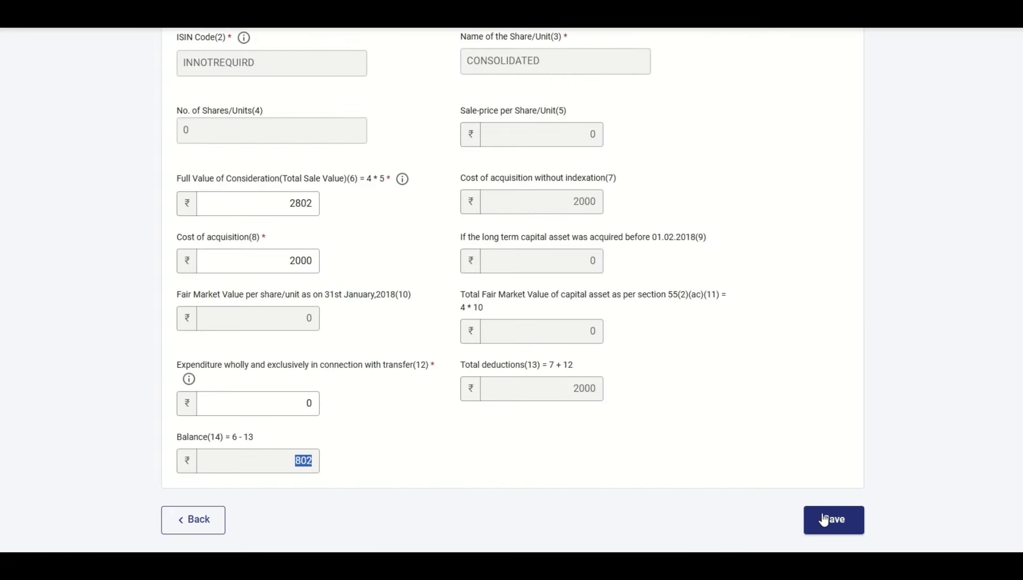
left_click(825, 521)
- Confirm Schedule 112A and save the section 112A long-term capital gain item
scroll(686, 320, "down", 6)
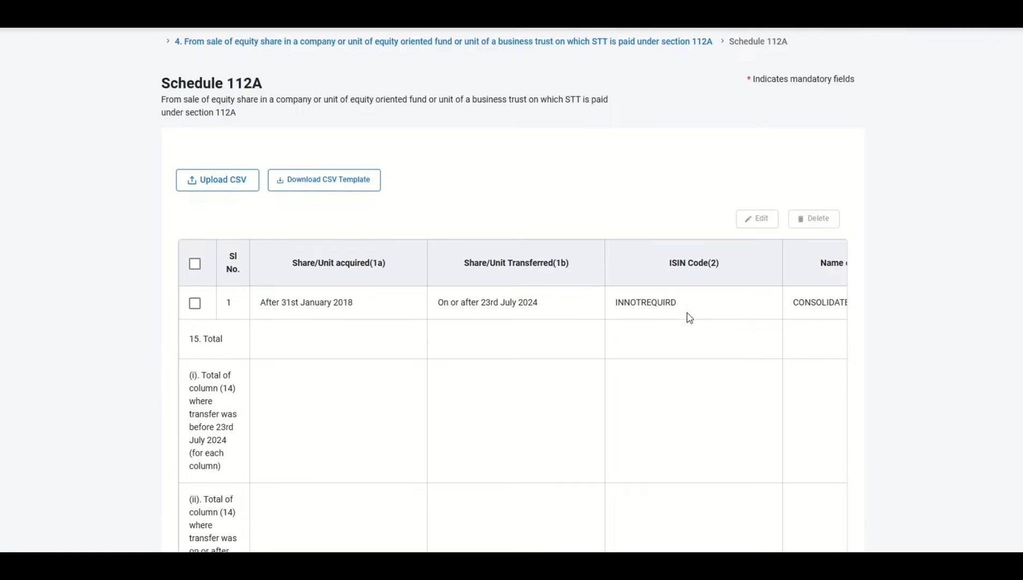
left_click(834, 512)
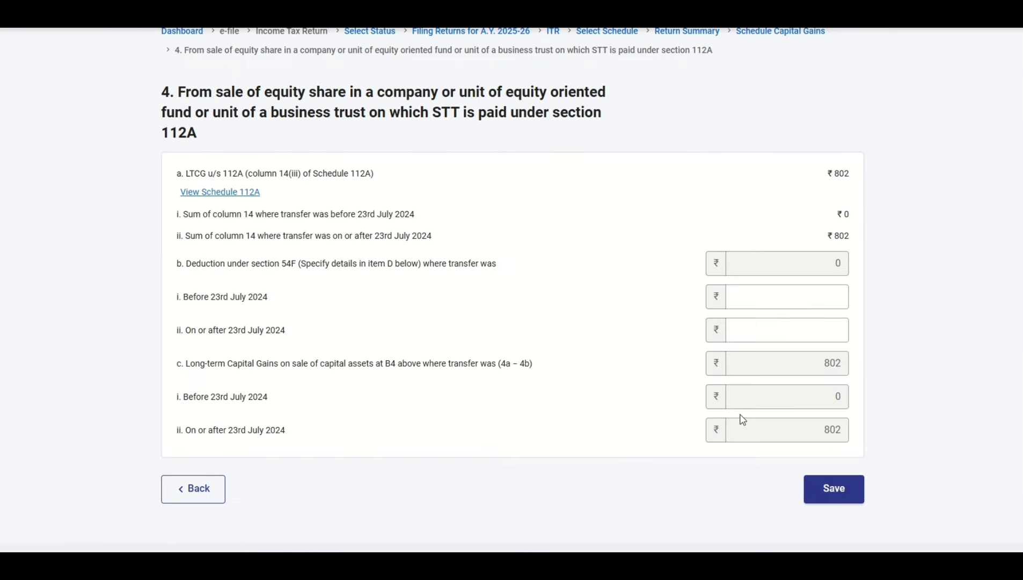
left_click(836, 491)
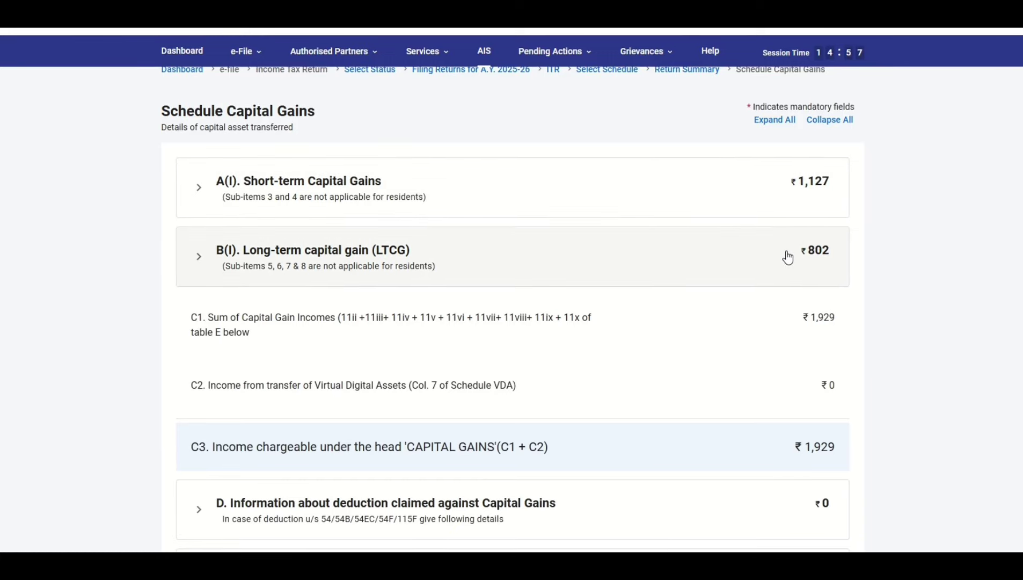
- Review the Schedule Capital Gains totals and expand the information about accrual/receipt of capital gain
scroll(784, 239, "down", 1)
scroll(600, 296, "up", 2)
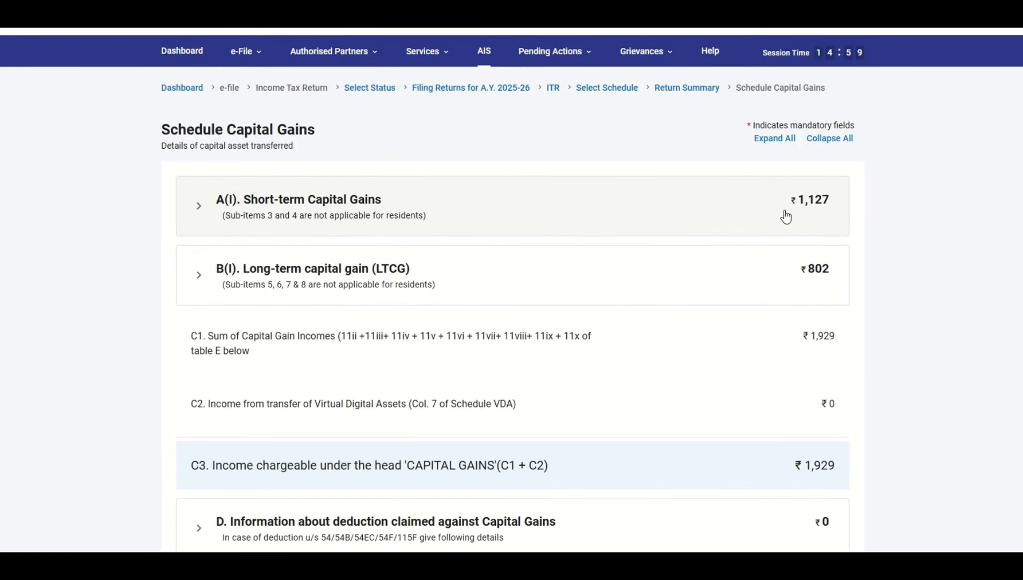
scroll(784, 272, "down", 5)
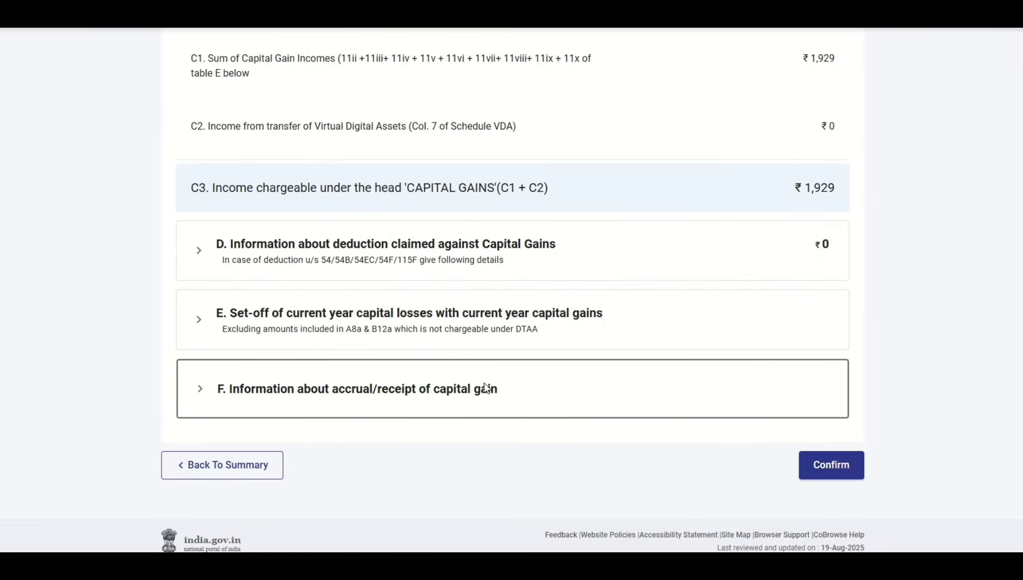
scroll(582, 371, "up", 4)
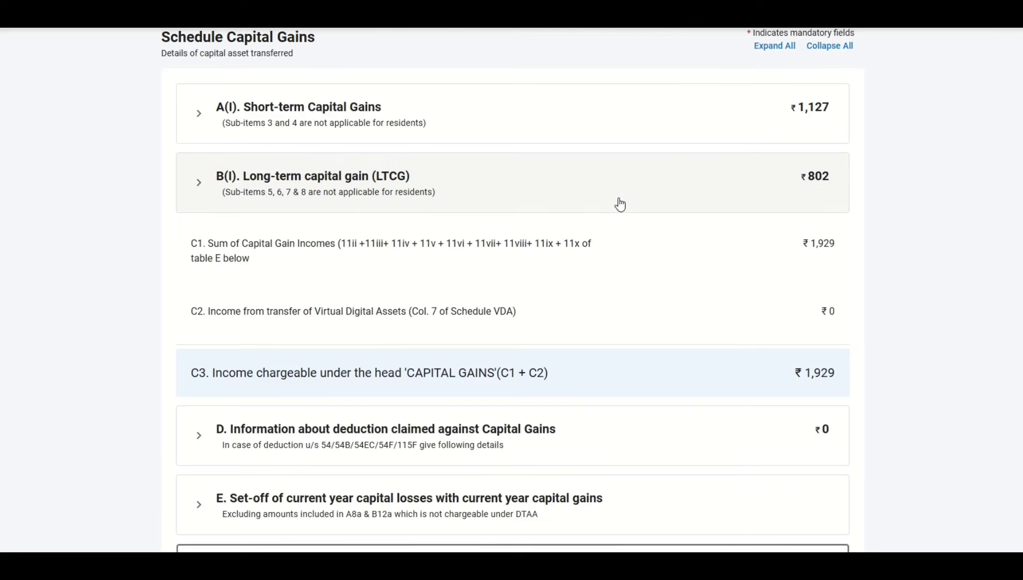
scroll(621, 204, "down", 3)
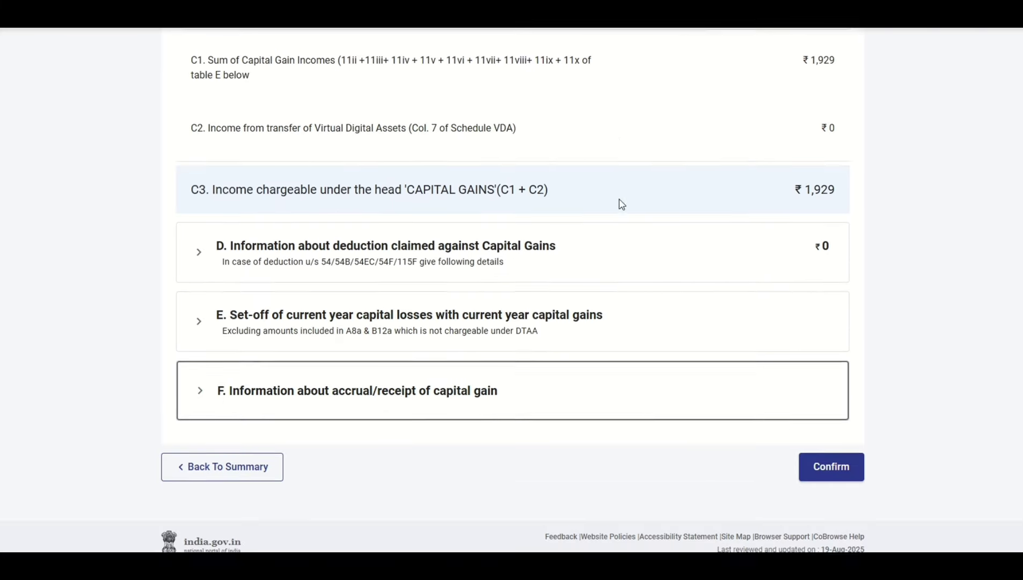
left_click(379, 399)
scroll(411, 399, "down", 4)
left_click(667, 306)
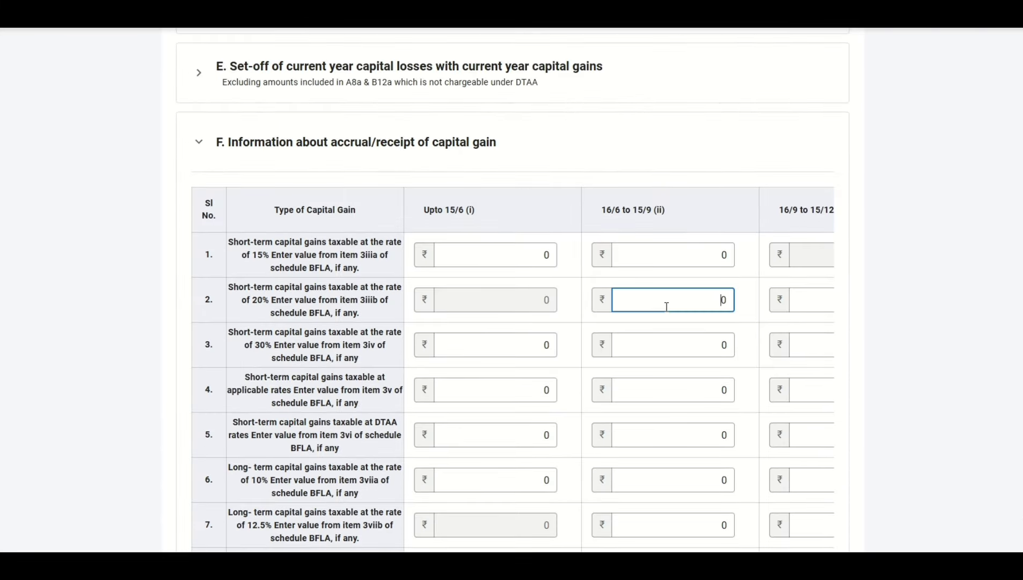
key("Tab")
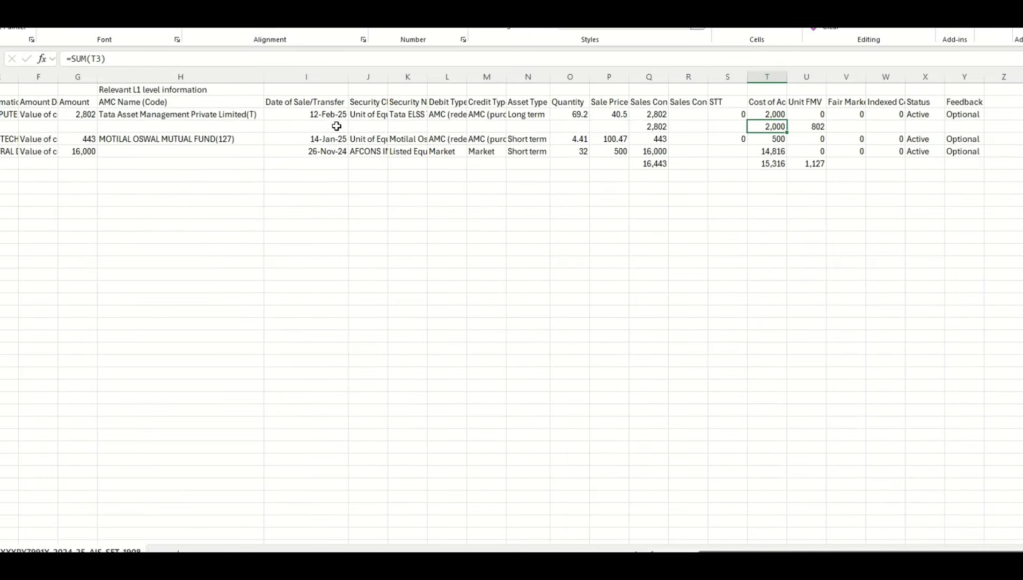
- Check the sale dates of the long-term and short-term holdings in the Excel sheet against the accrual periods
left_click(329, 113)
left_click(326, 138)
left_click(328, 117)
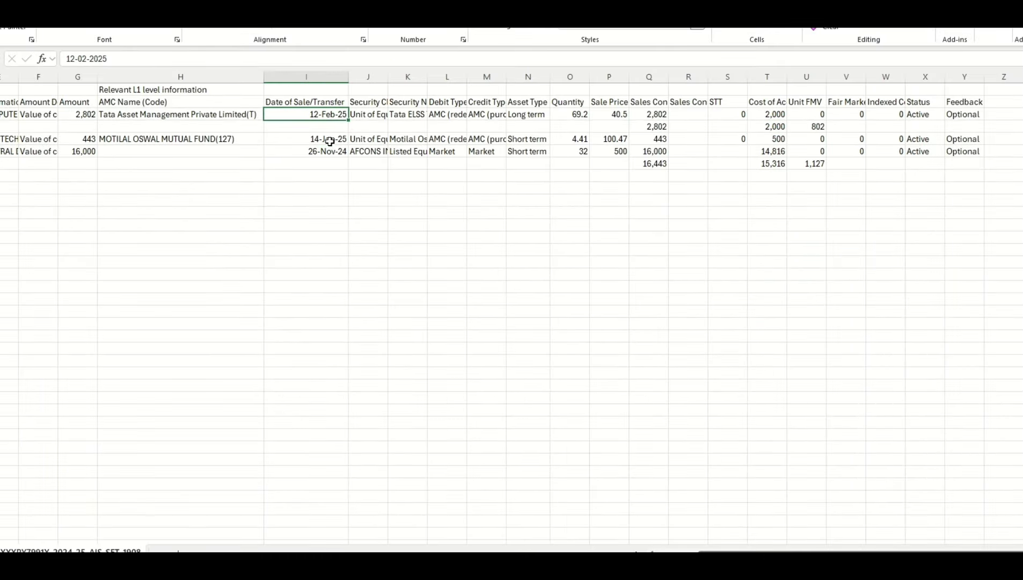
left_click(327, 149)
left_click_drag(328, 116, 328, 139)
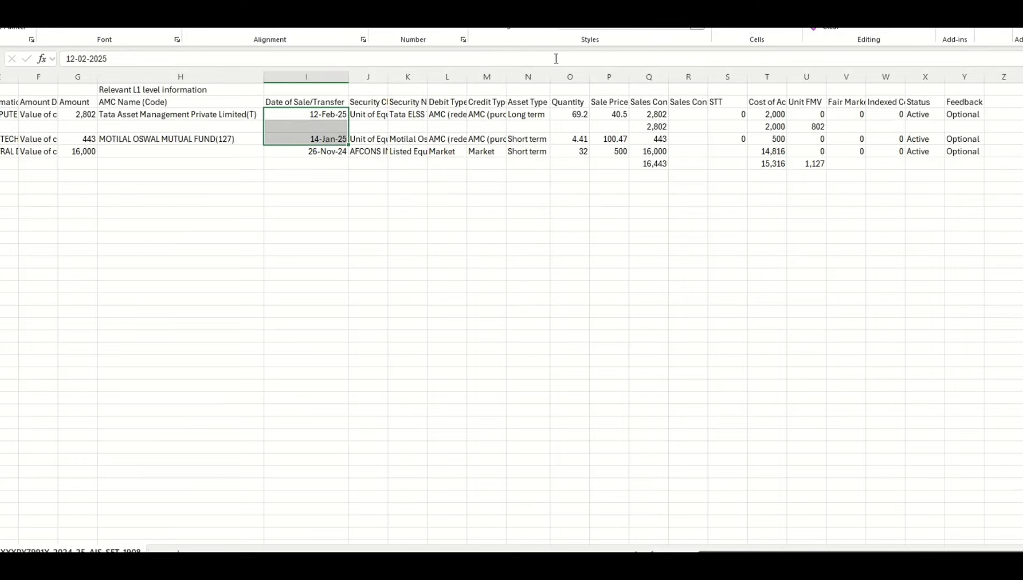
key("alt+Tab")
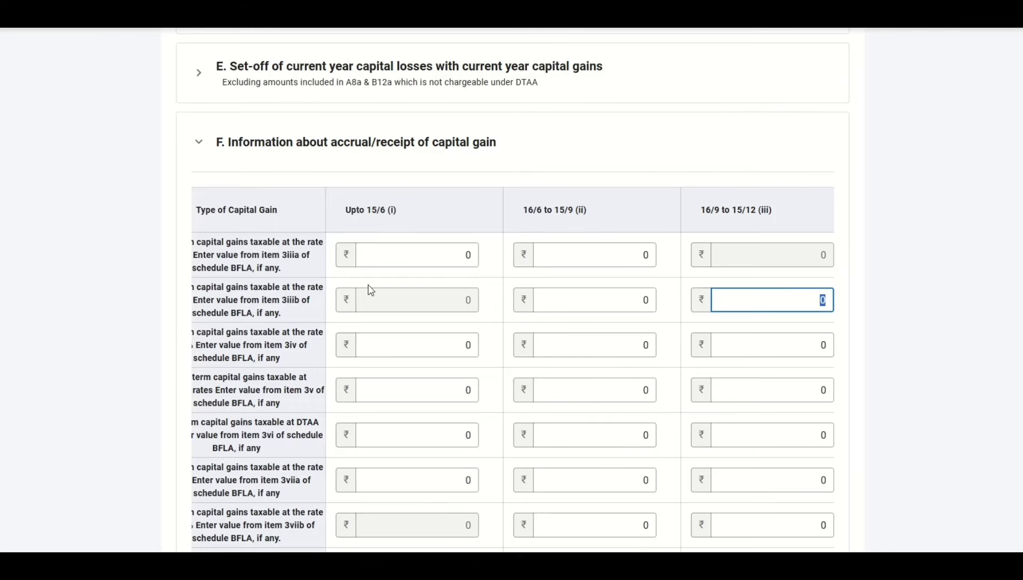
- Enter the short-term gain from Excel, 1127, in the 20% short-term row for the period 16/9 to 15/12
left_click(285, 305)
scroll(548, 522, "down", 3)
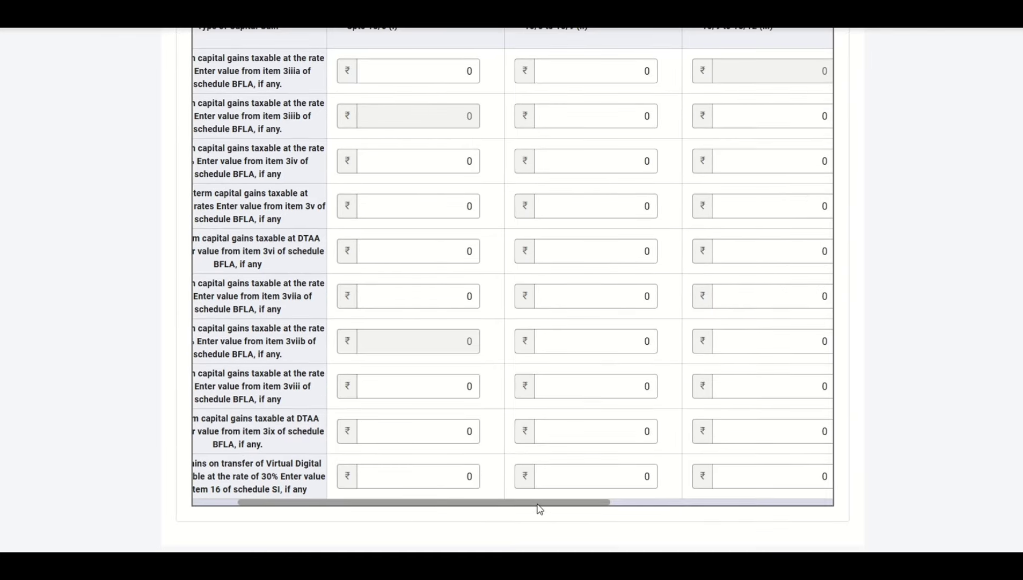
left_click_drag(539, 505, 367, 508)
scroll(363, 352, "up", 3)
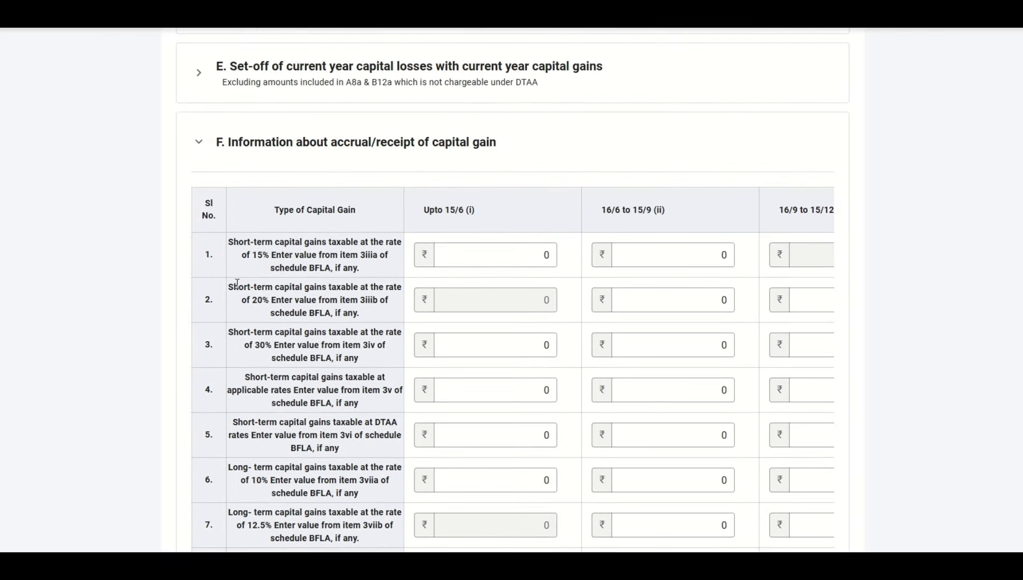
left_click_drag(235, 288, 385, 315)
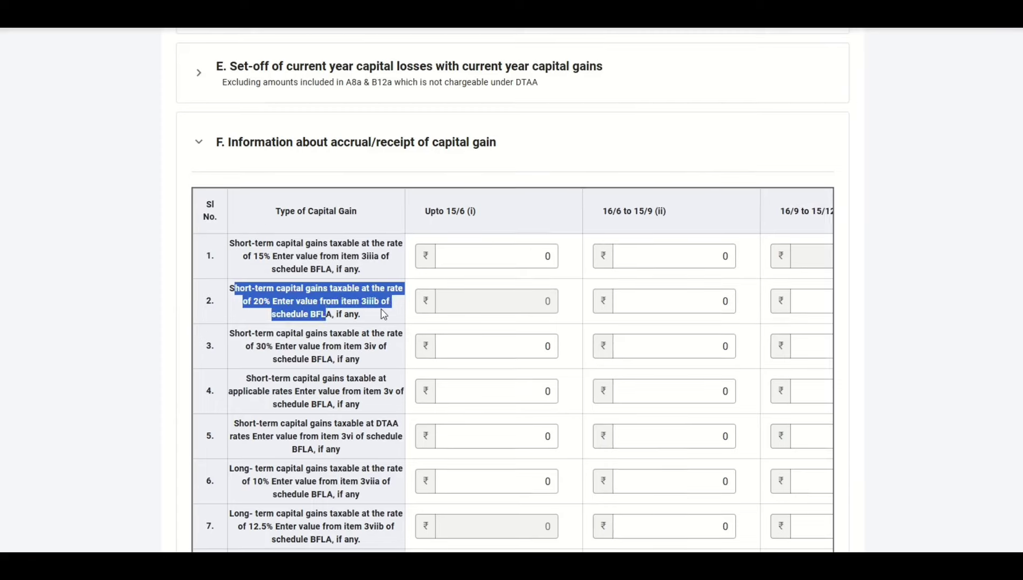
left_click(506, 299)
left_click(669, 304)
key("Tab")
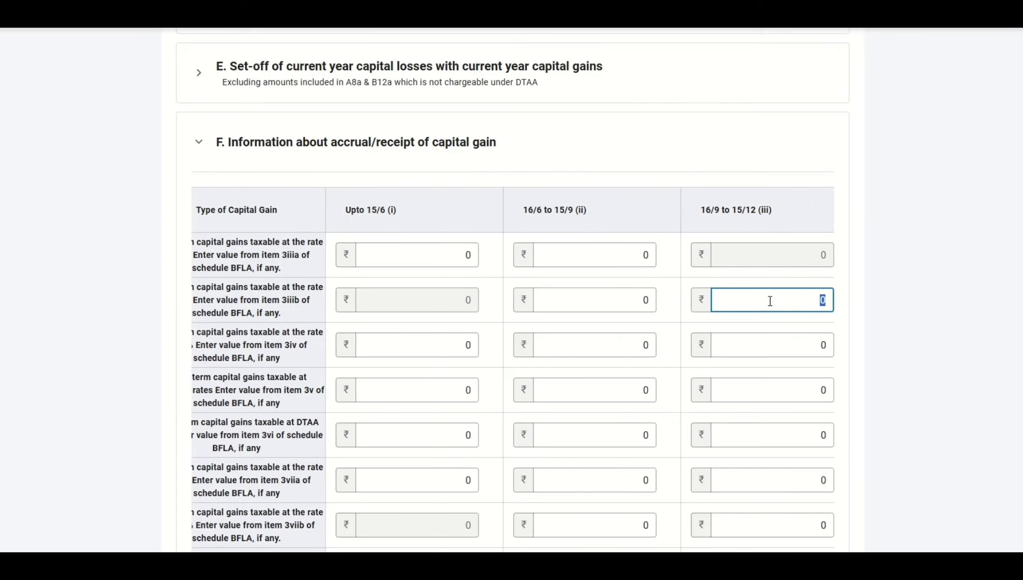
key("alt+Tab")
left_click_drag(313, 159, 320, 143)
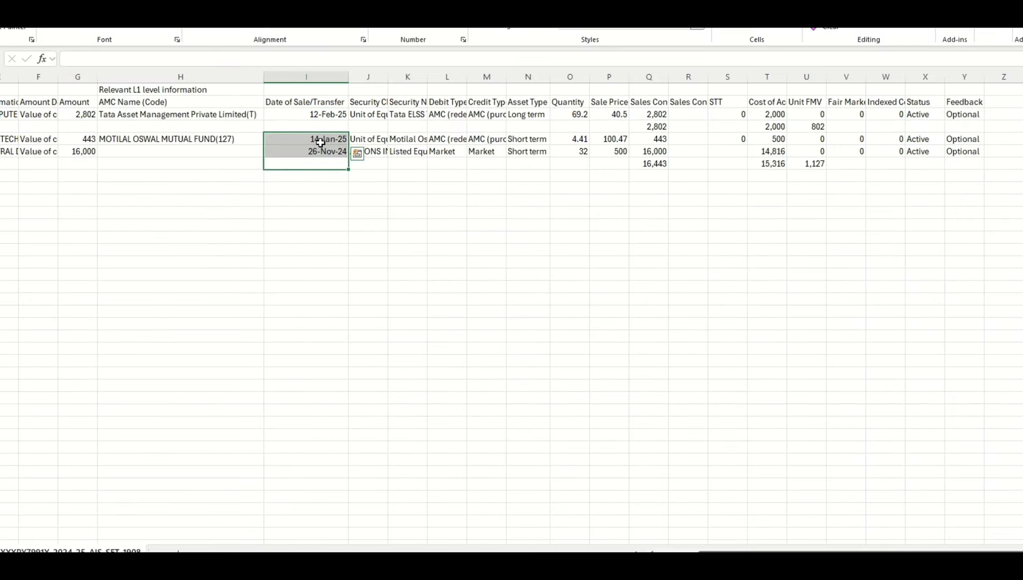
left_click(825, 162)
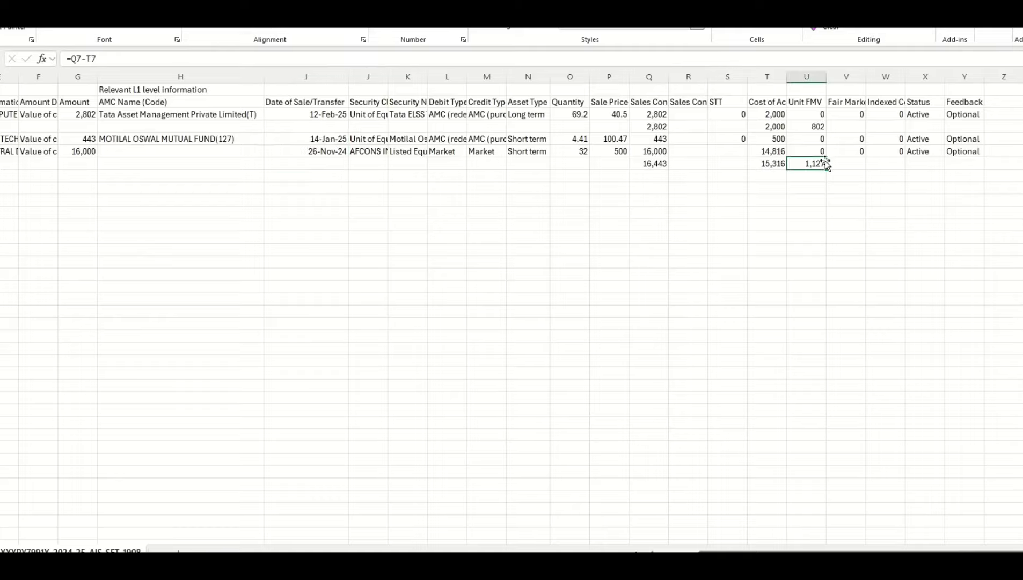
key("alt+Tab")
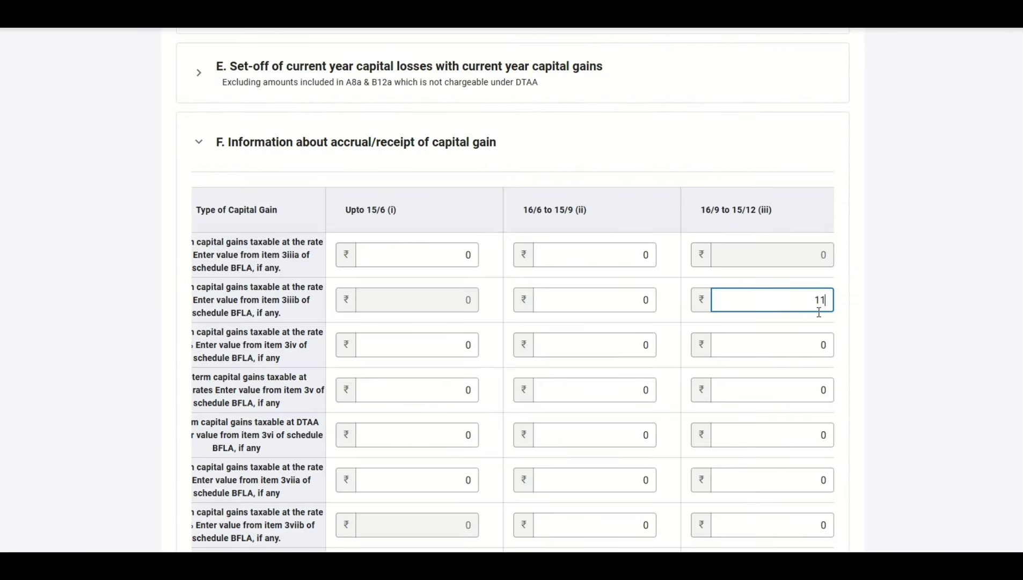
left_click(644, 300)
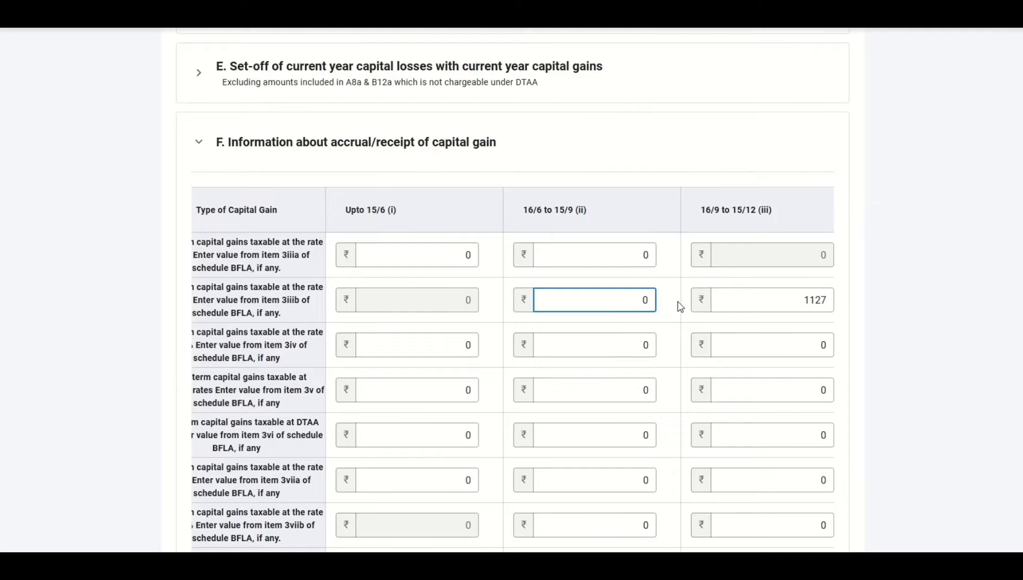
- Enter 802 in the 12.5% long-term row for the period following 16/9 to 15/12 and confirm Schedule Capital Gains
scroll(676, 305, "down", 5)
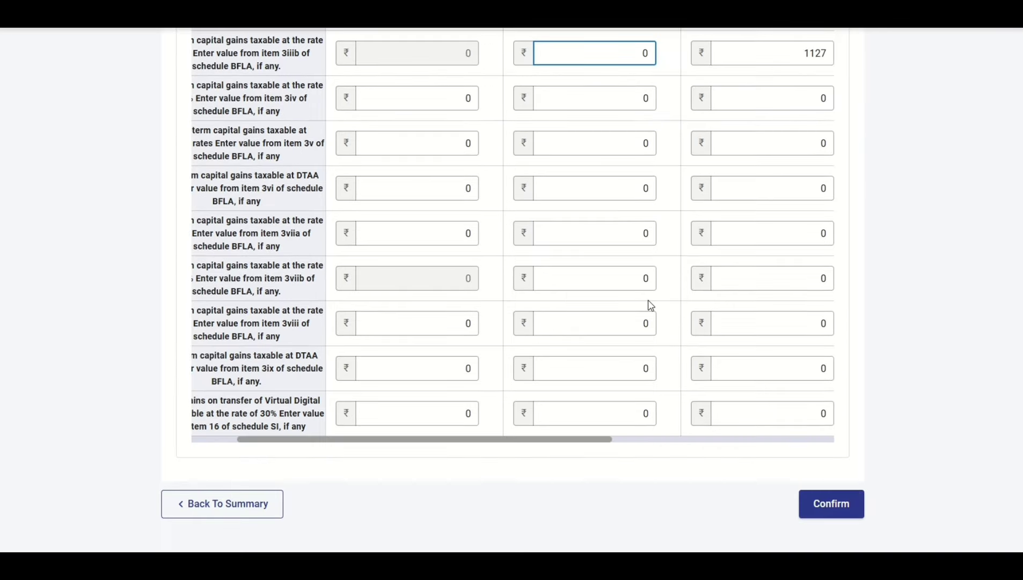
scroll(267, 293, "left", 2)
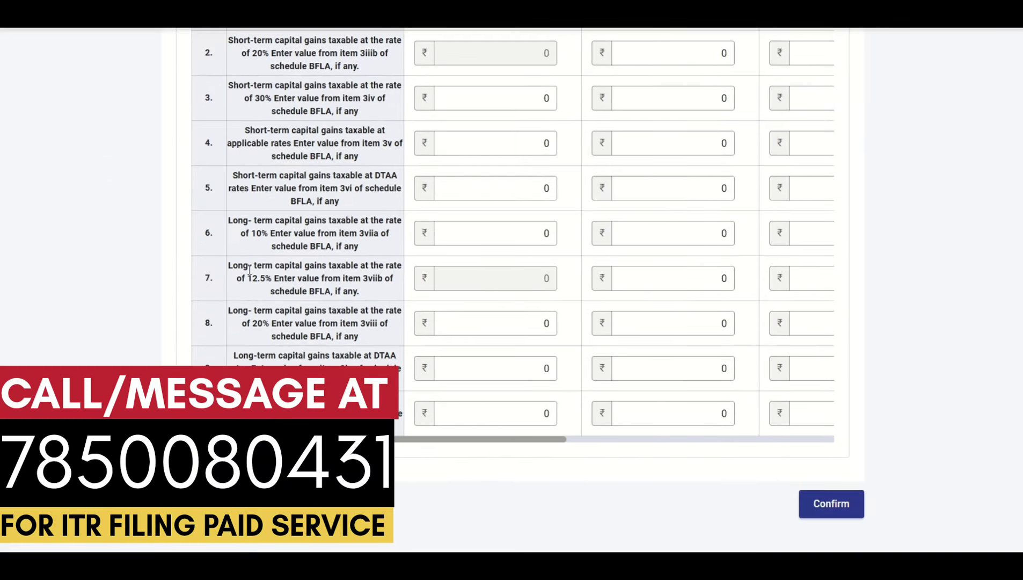
left_click_drag(233, 265, 376, 278)
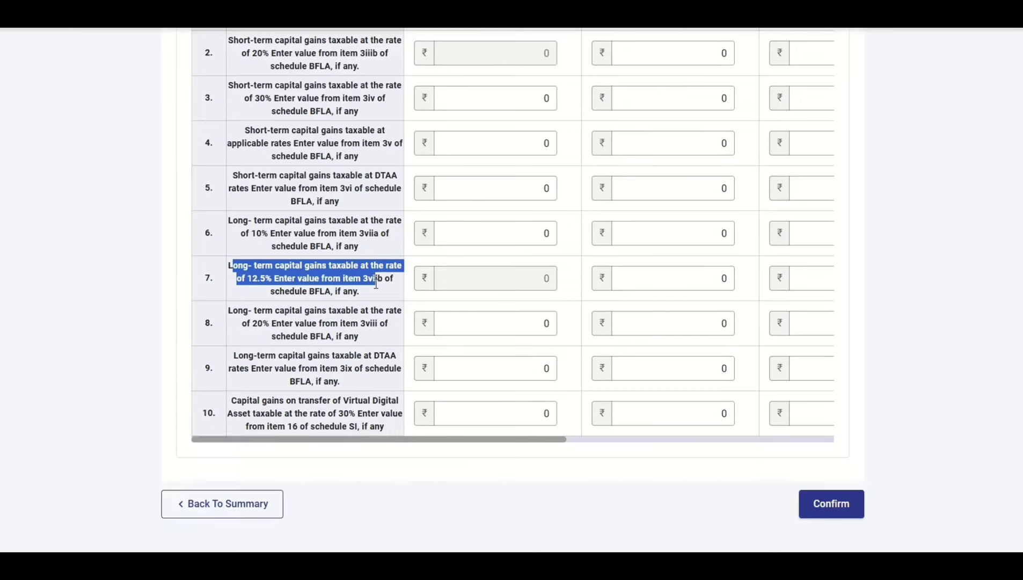
left_click_drag(496, 441, 679, 411)
left_click(763, 278)
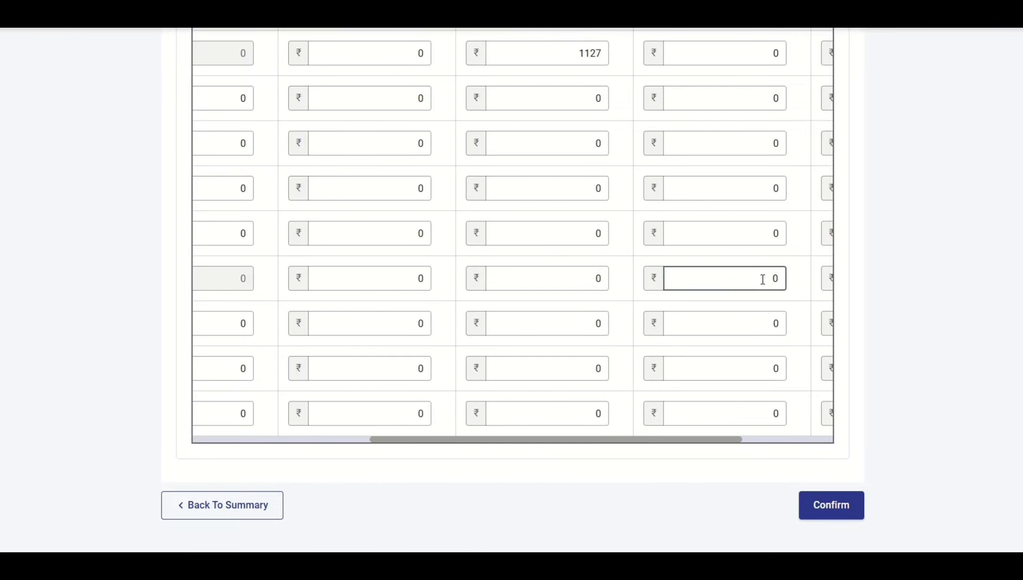
left_click(706, 444)
key("alt+Tab")
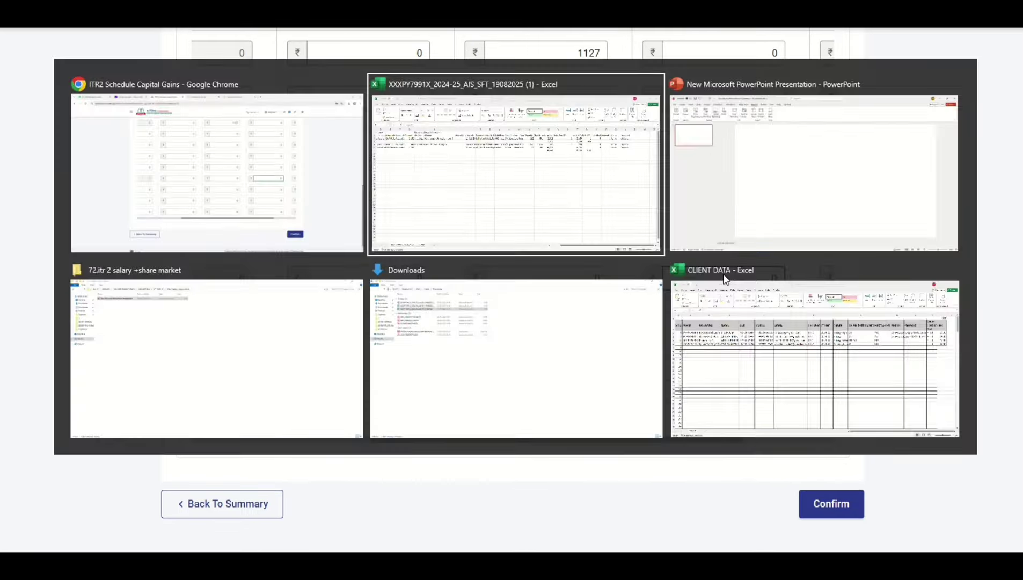
key("alt+Tab")
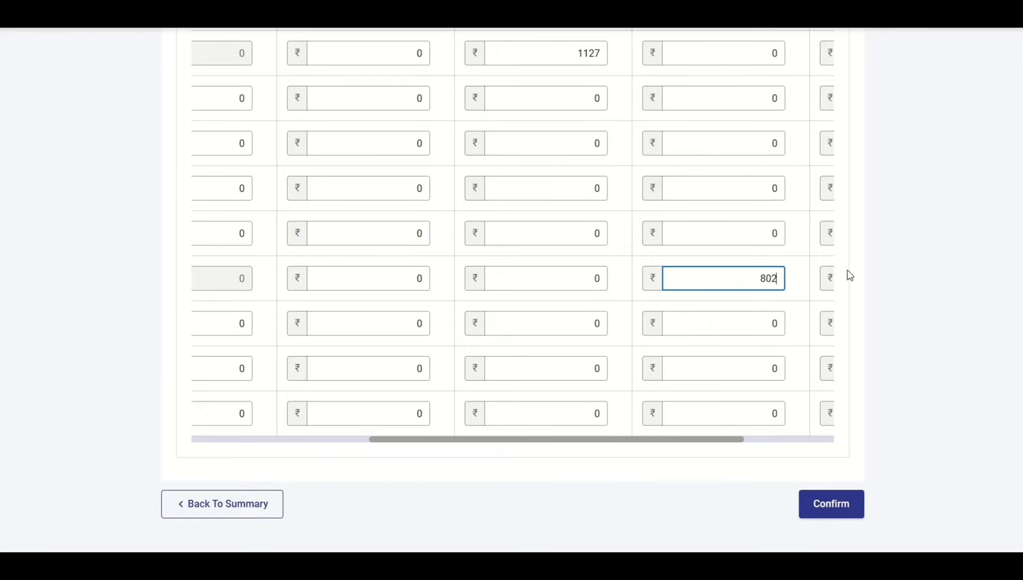
left_click(827, 504)
- Open Schedule 112A from the return summary, check the consolidated entry's deductions and balance, and confirm the schedule
scroll(297, 155, "up", 4)
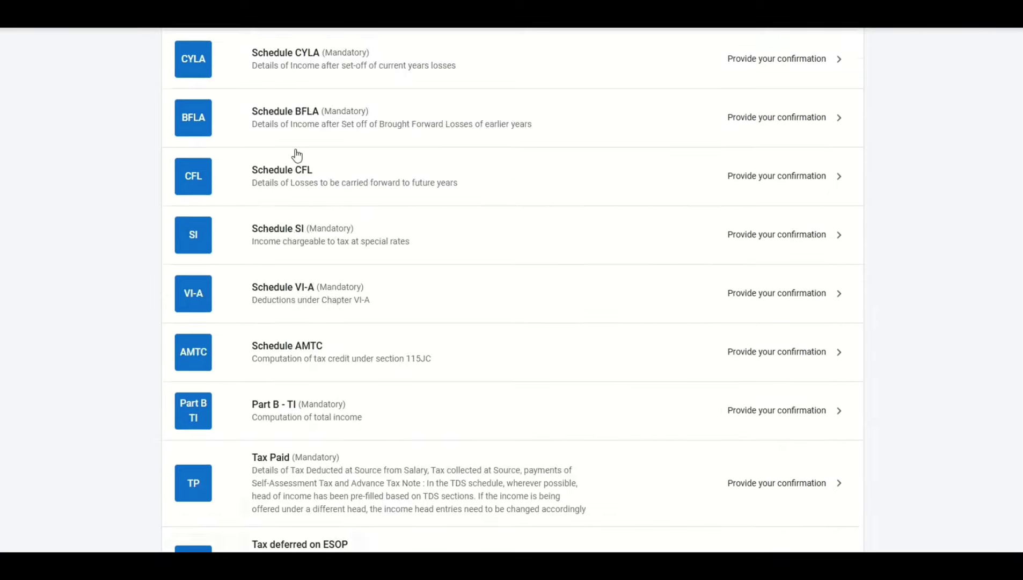
scroll(301, 155, "up", 8)
scroll(419, 306, "down", 2)
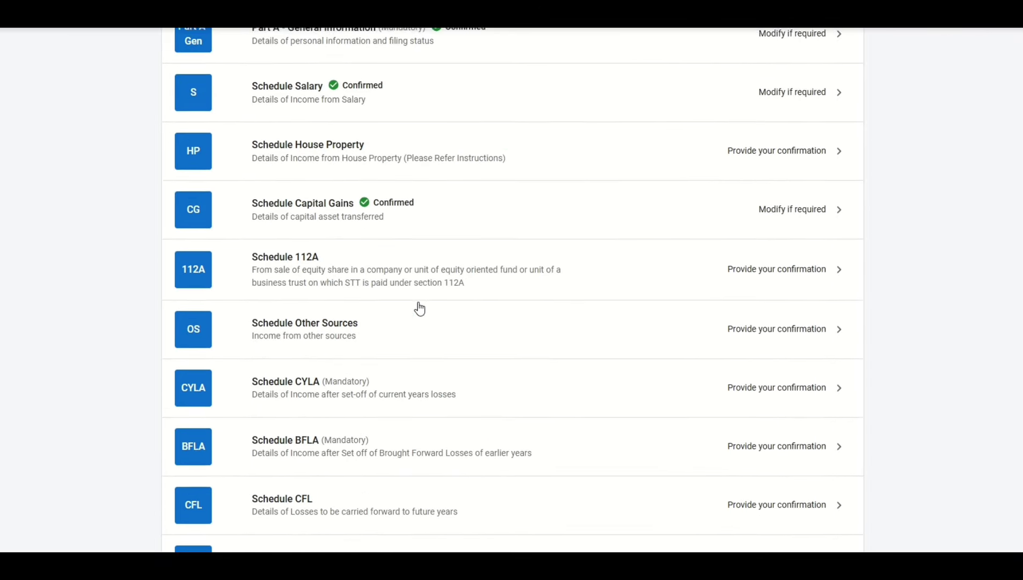
scroll(420, 308, "down", 1)
left_click(333, 260)
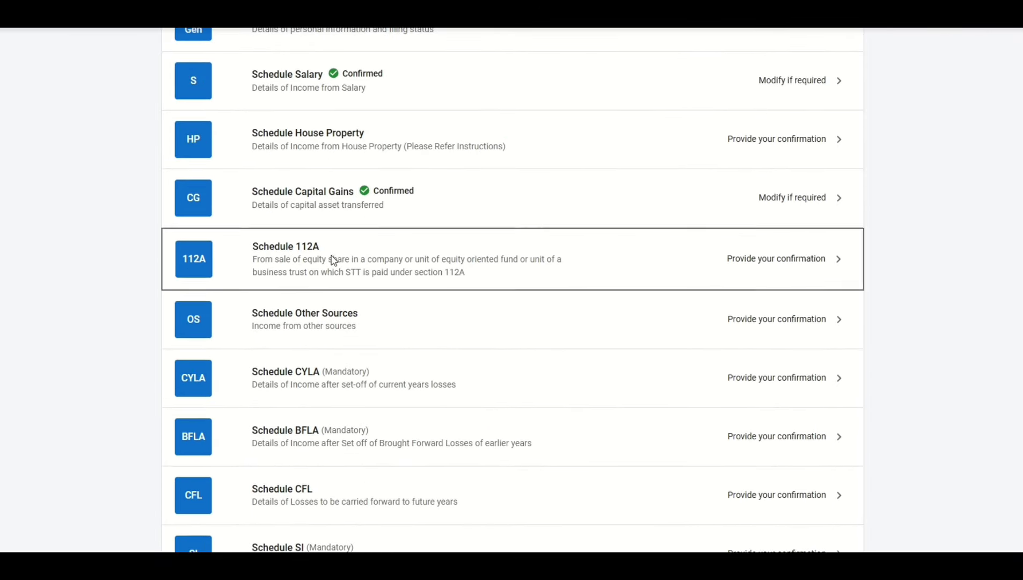
left_click(516, 300)
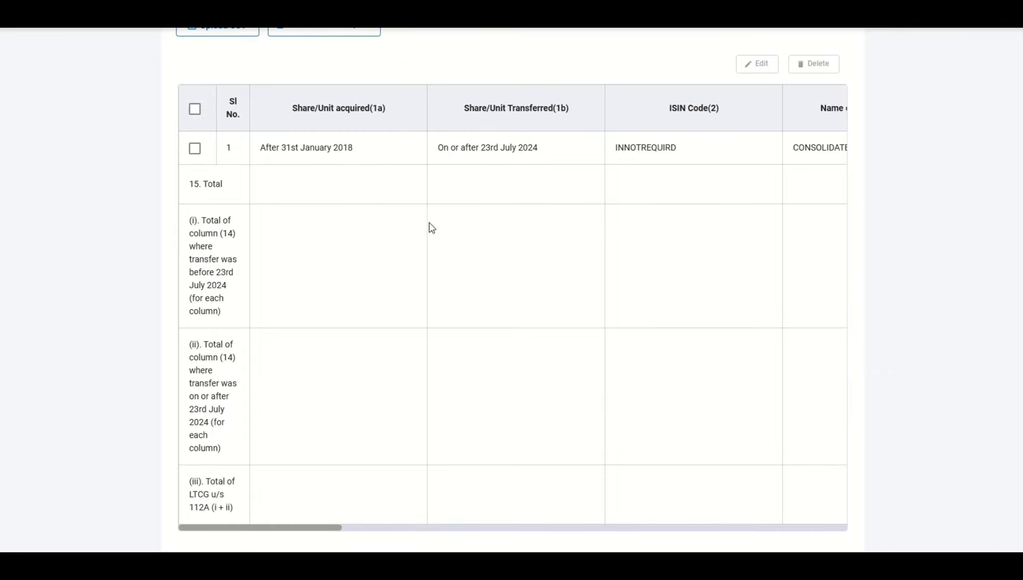
left_click_drag(304, 530, 813, 525)
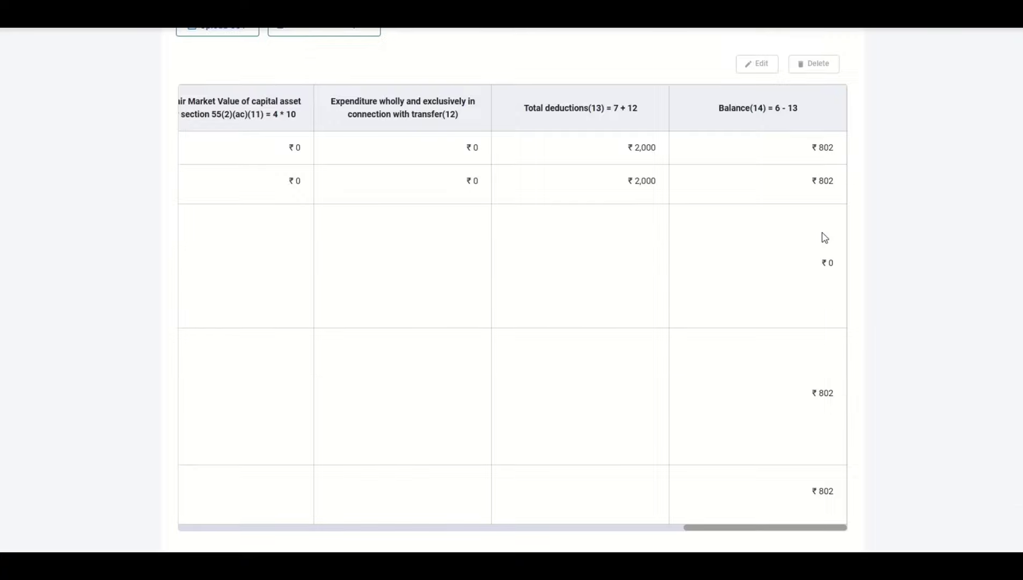
scroll(825, 237, "down", 4)
left_click(834, 462)
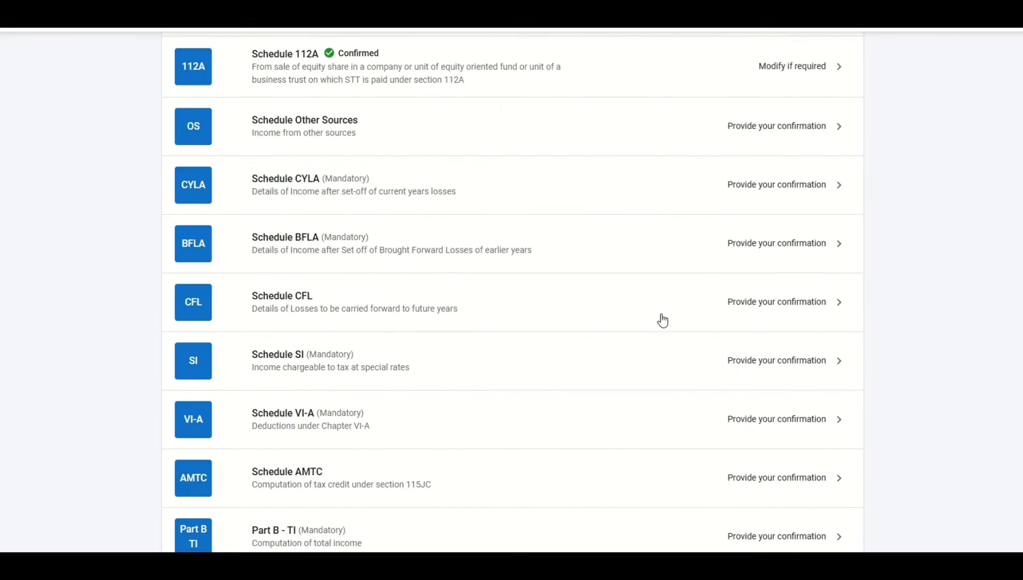
- Open the normal-rate gross income section of Schedule Other Sources for editing and check the savings bank and income tax refund interest
left_click(396, 134)
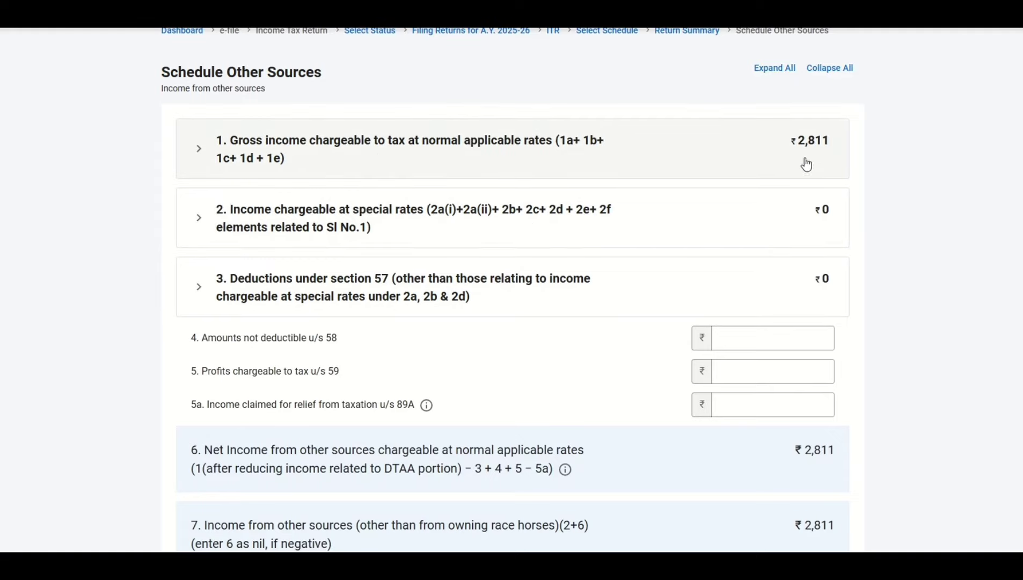
left_click(473, 148)
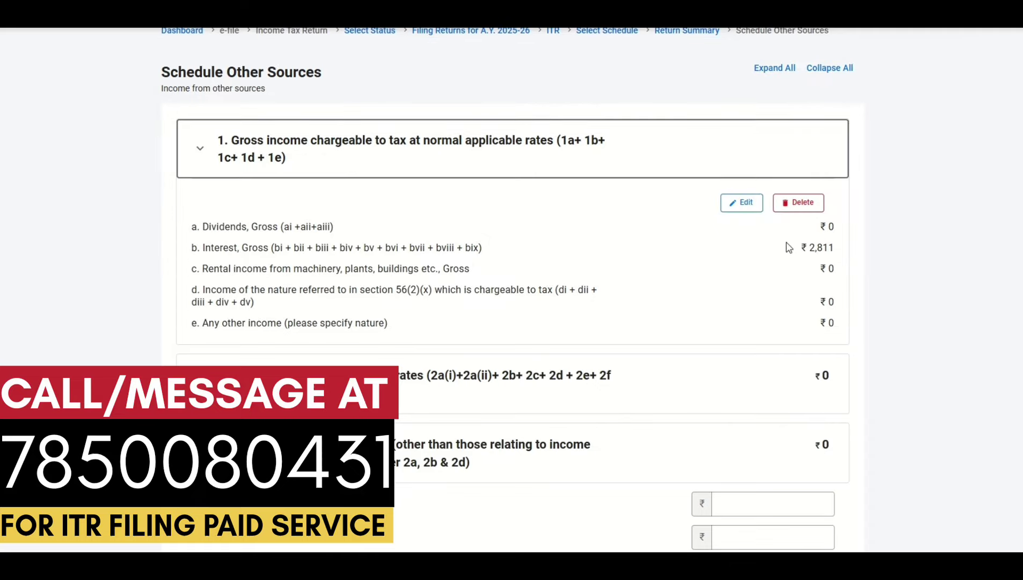
left_click(742, 202)
left_click(816, 343)
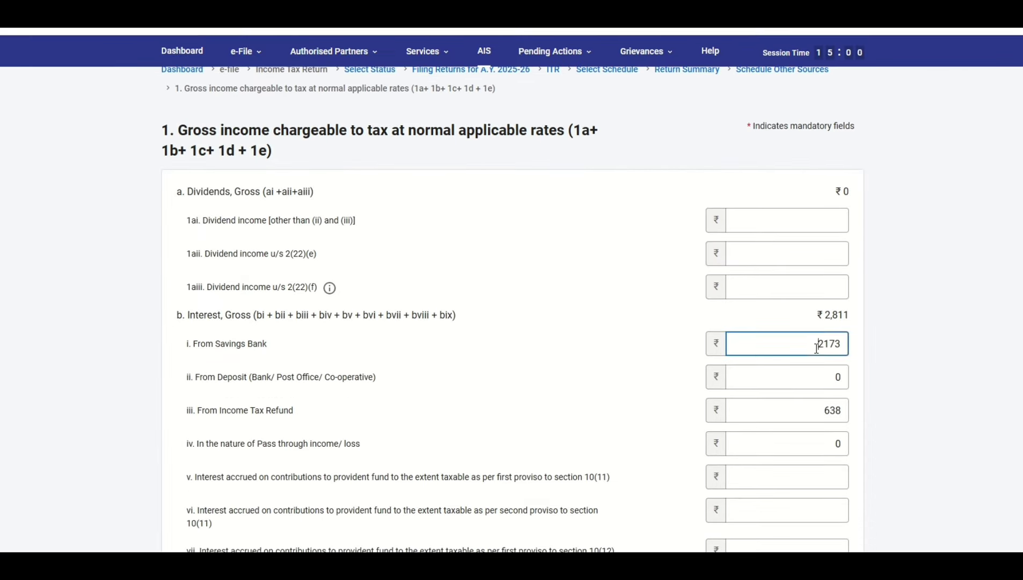
left_click_drag(816, 343, 844, 346)
left_click_drag(823, 412, 842, 414)
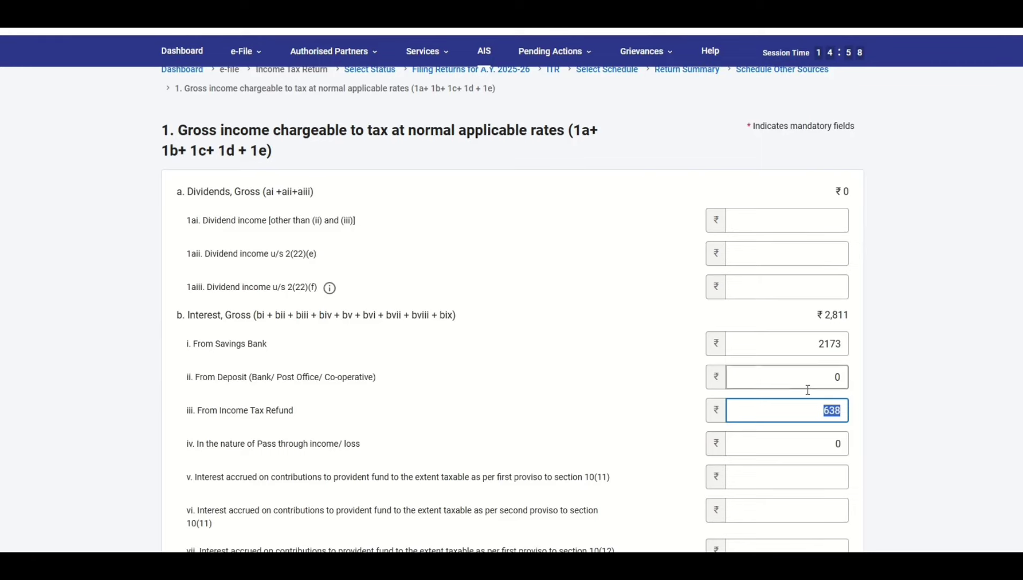
- Save the gross income section without changes and confirm Schedule Other Sources
scroll(807, 389, "down", 3)
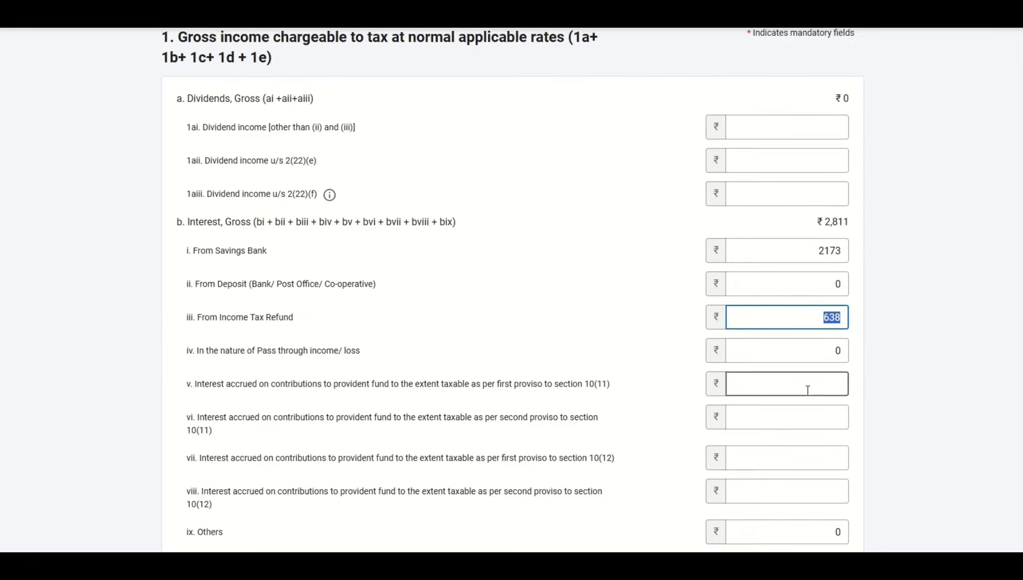
scroll(818, 312, "down", 15)
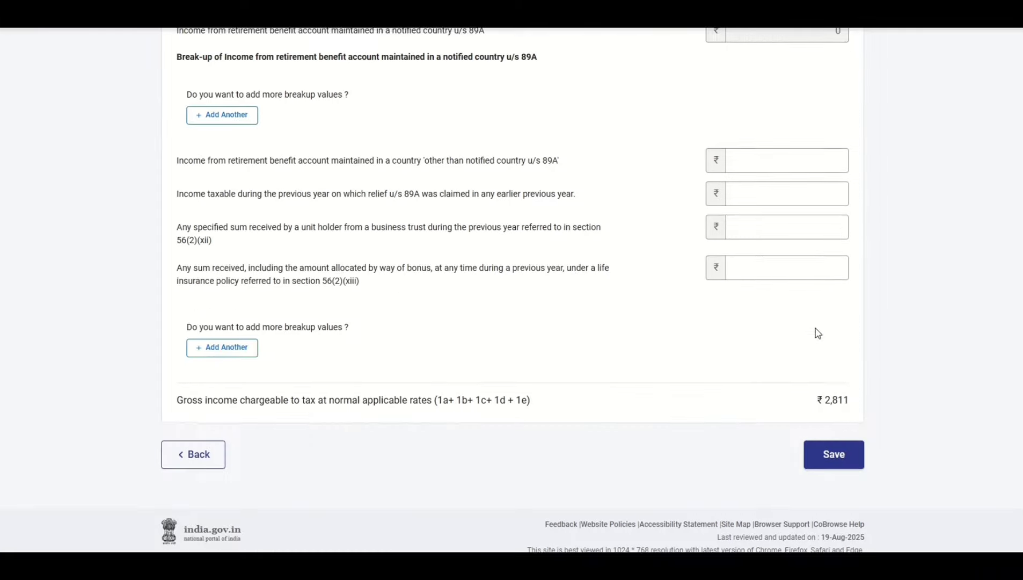
left_click(827, 447)
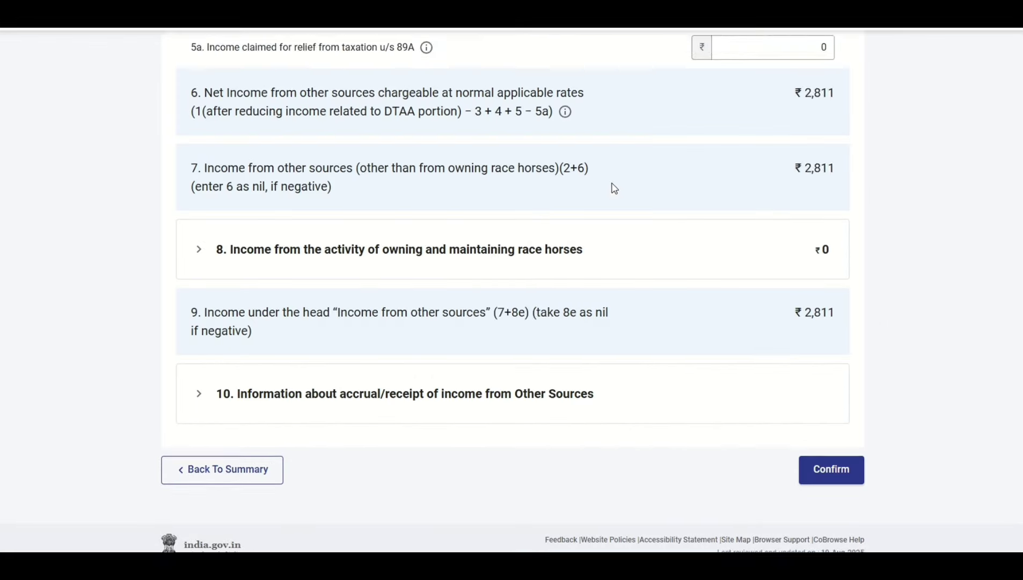
scroll(681, 247, "down", 5)
scroll(714, 301, "down", 3)
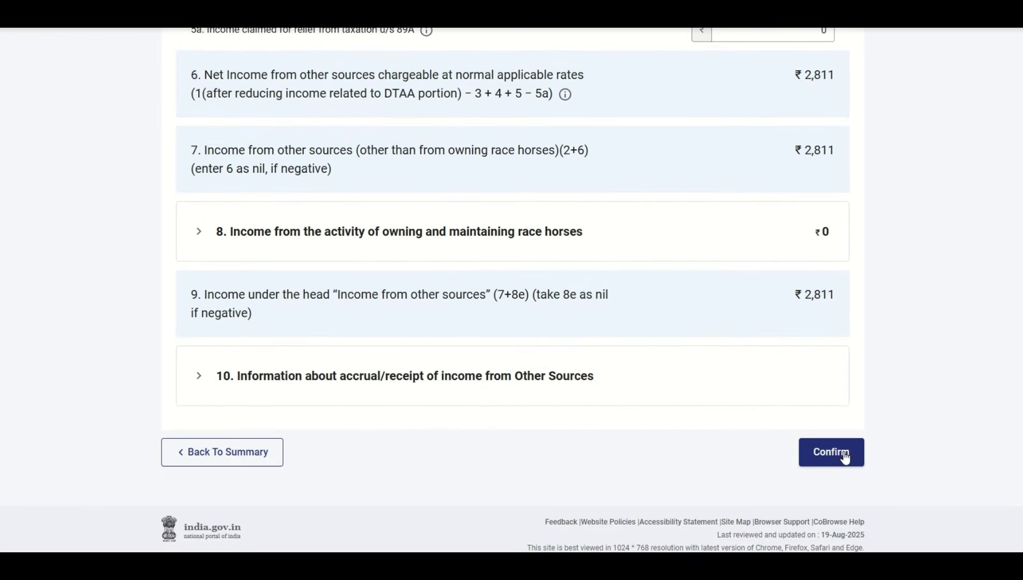
left_click(836, 458)
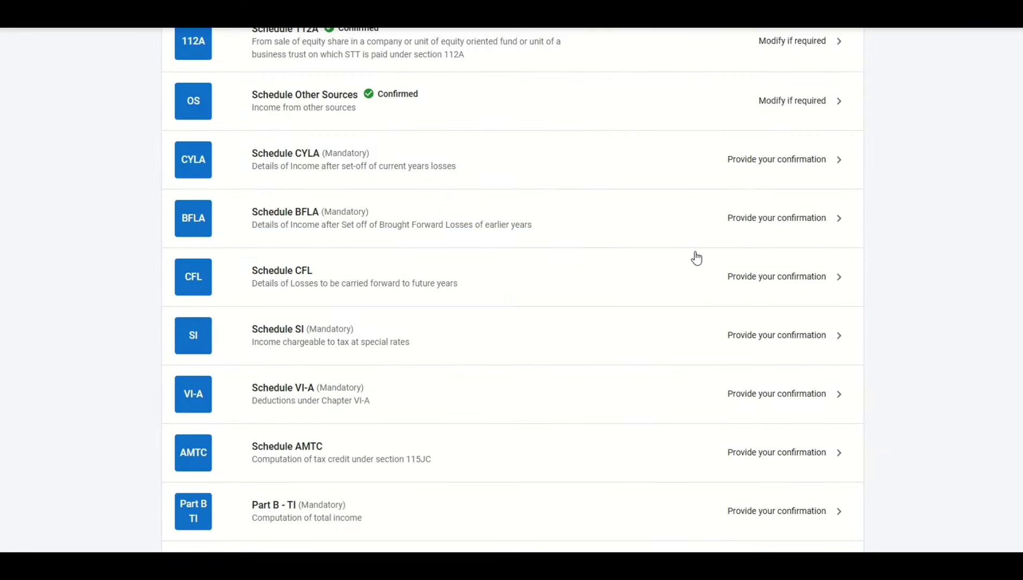
- Open Schedules CYLA, BFLA and CFL from the return summary and confirm each of them
left_click(367, 168)
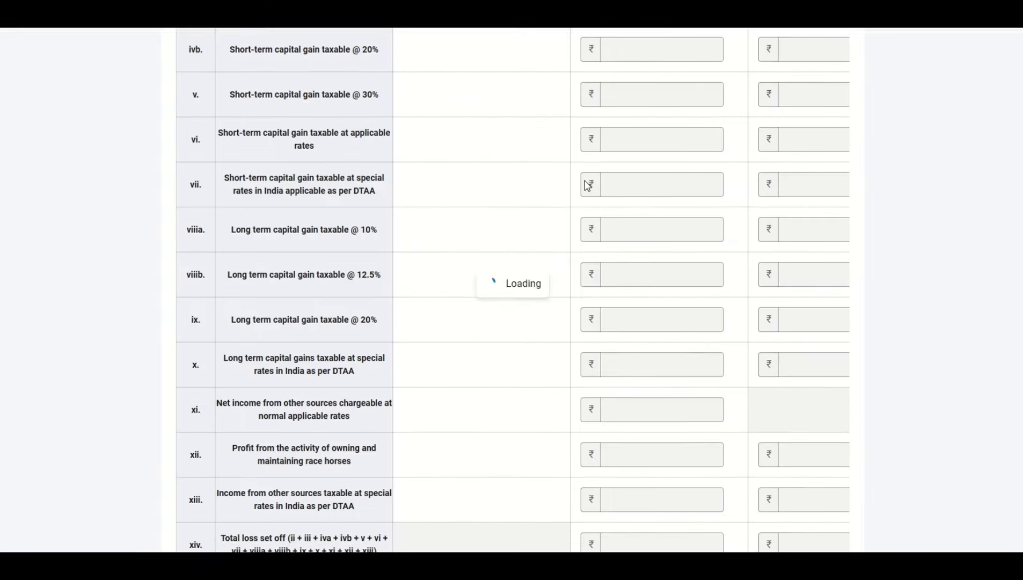
scroll(585, 187, "down", 10)
left_click(854, 465)
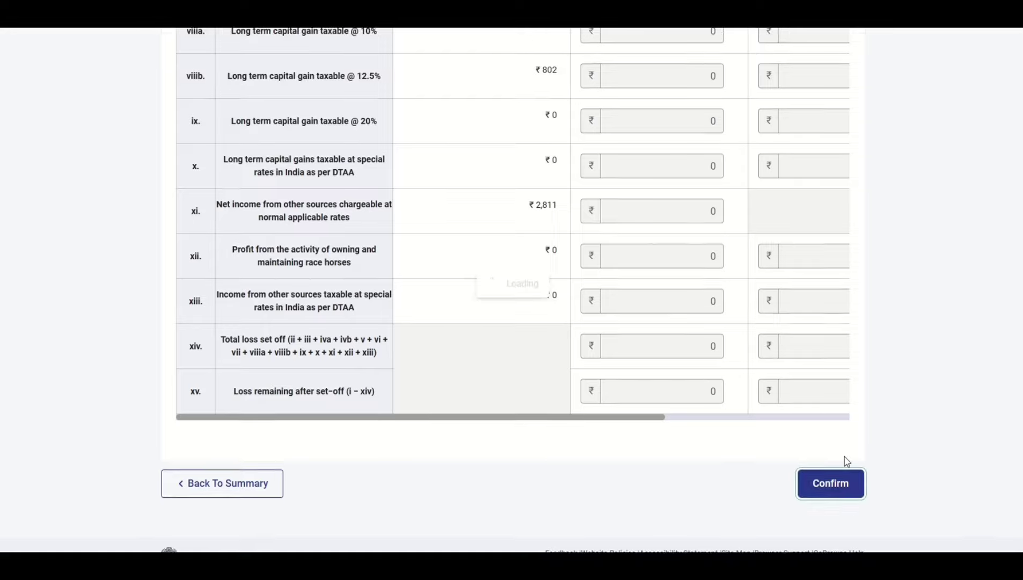
- Open Schedule SI and check the income and tax in the 20% row for section 111A and the 12.5% row for section 112A
left_click(528, 271)
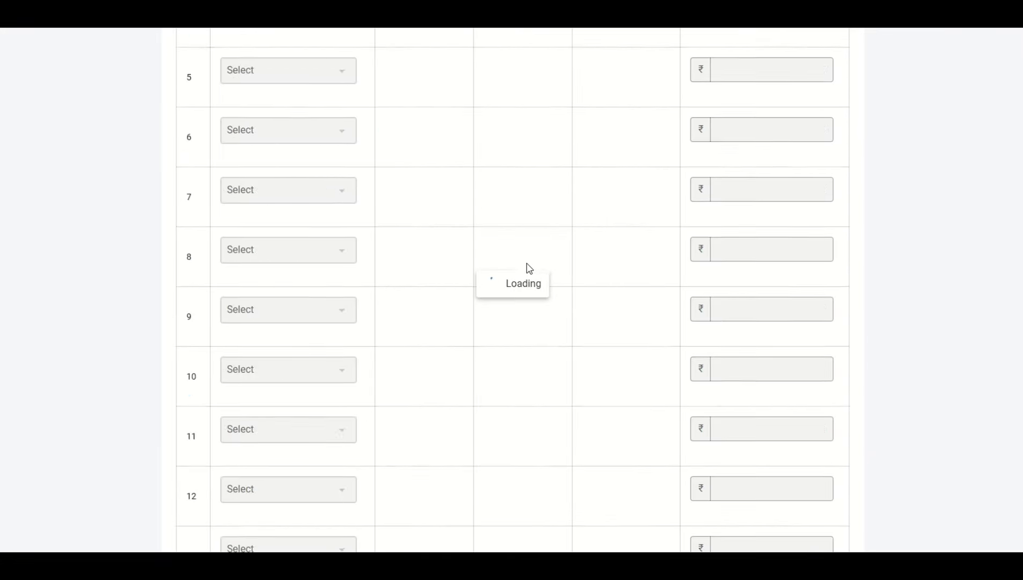
scroll(531, 255, "down", 3)
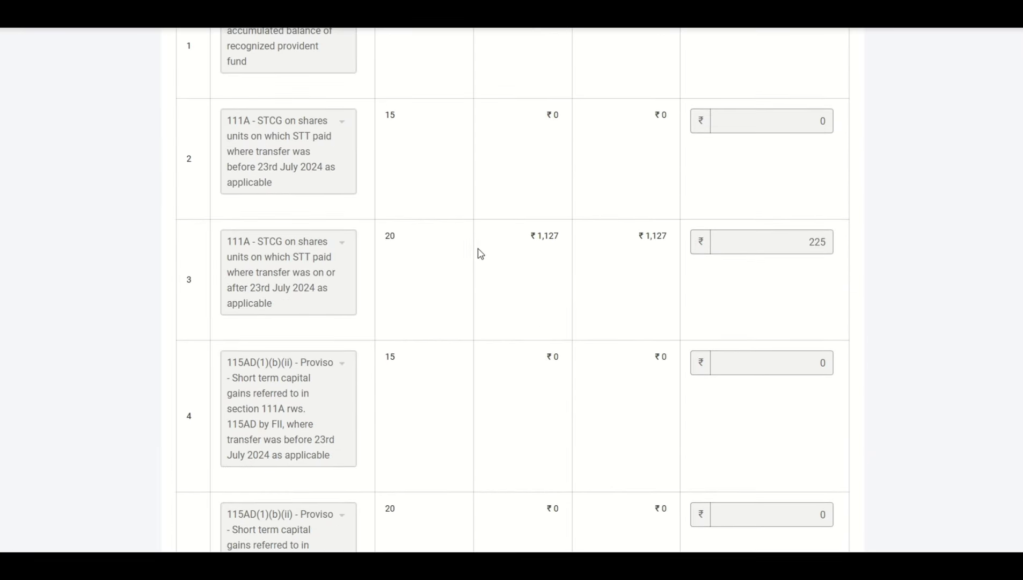
left_click_drag(542, 236, 559, 237)
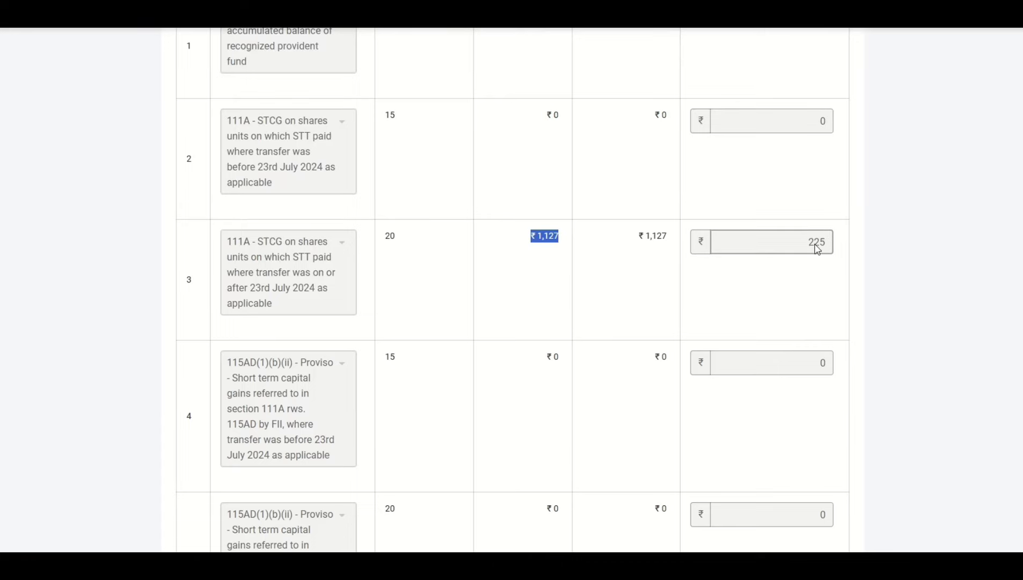
left_click_drag(810, 242, 825, 247)
scroll(415, 204, "down", 20)
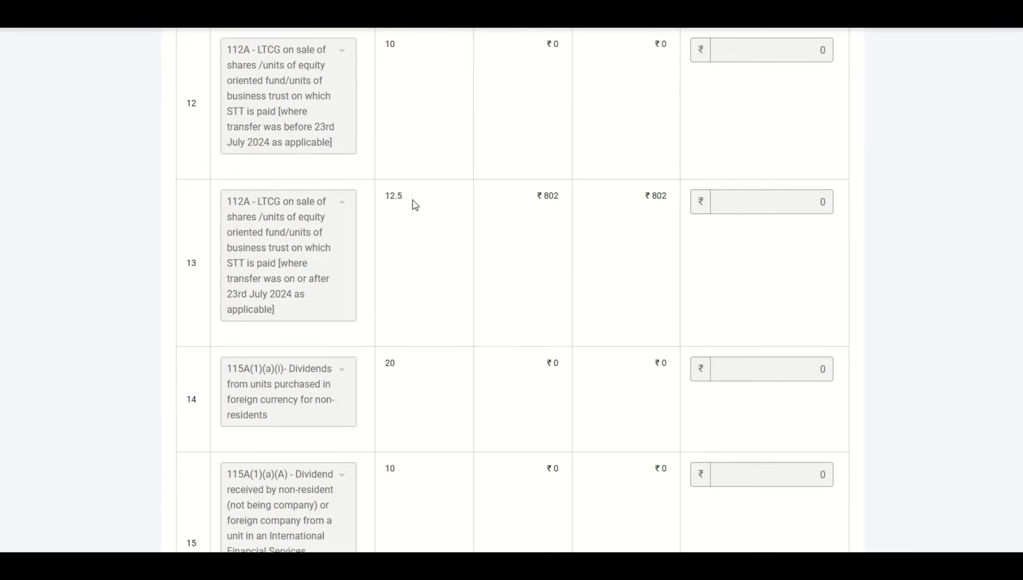
left_click_drag(416, 205, 380, 204)
left_click_drag(543, 196, 569, 203)
left_click_drag(647, 194, 669, 206)
left_click_drag(815, 201, 831, 206)
- Go through the remaining special-rate rows down to the total and confirm Schedule SI
scroll(808, 211, "down", 20)
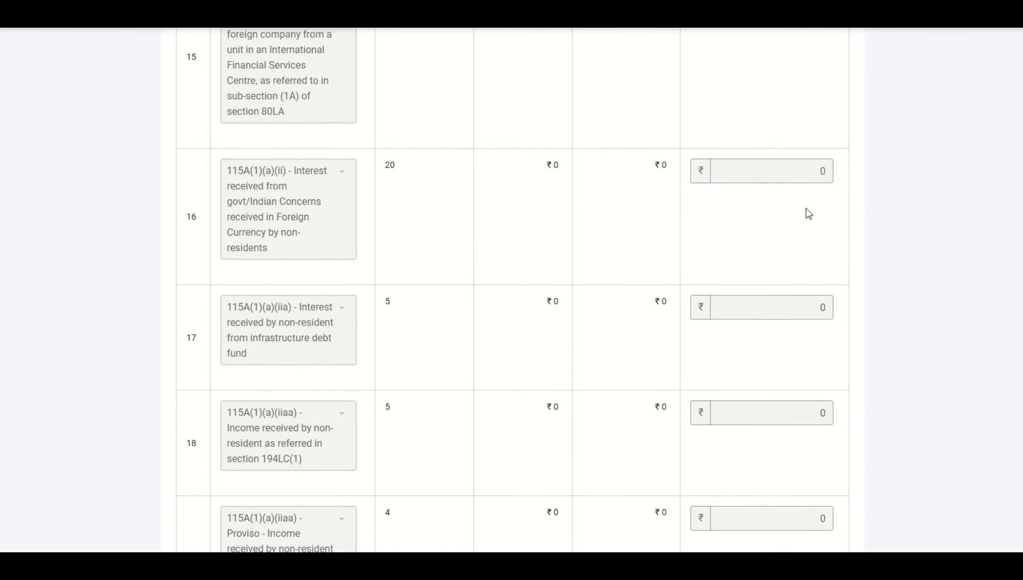
scroll(844, 307, "down", 20)
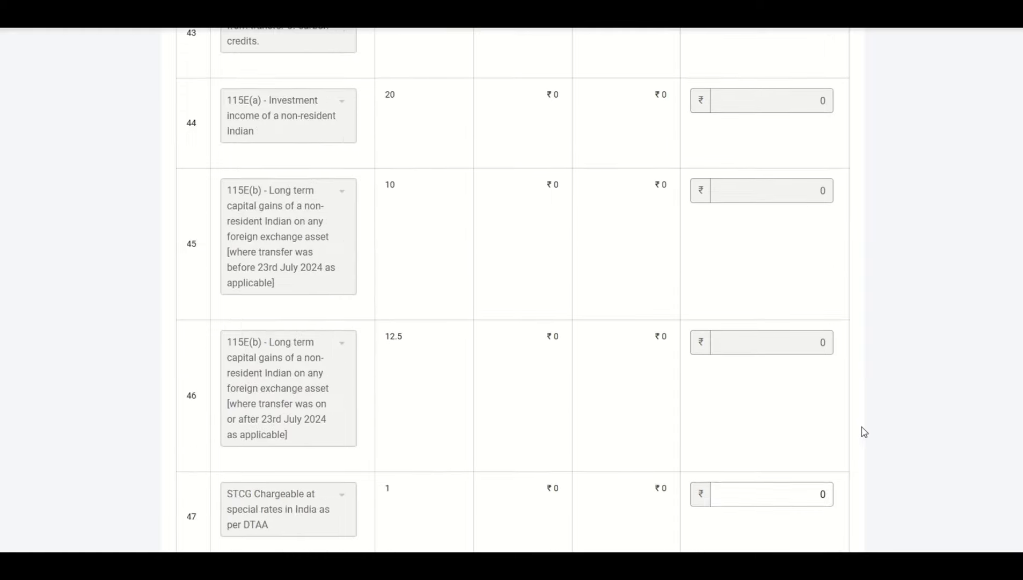
scroll(845, 435, "down", 20)
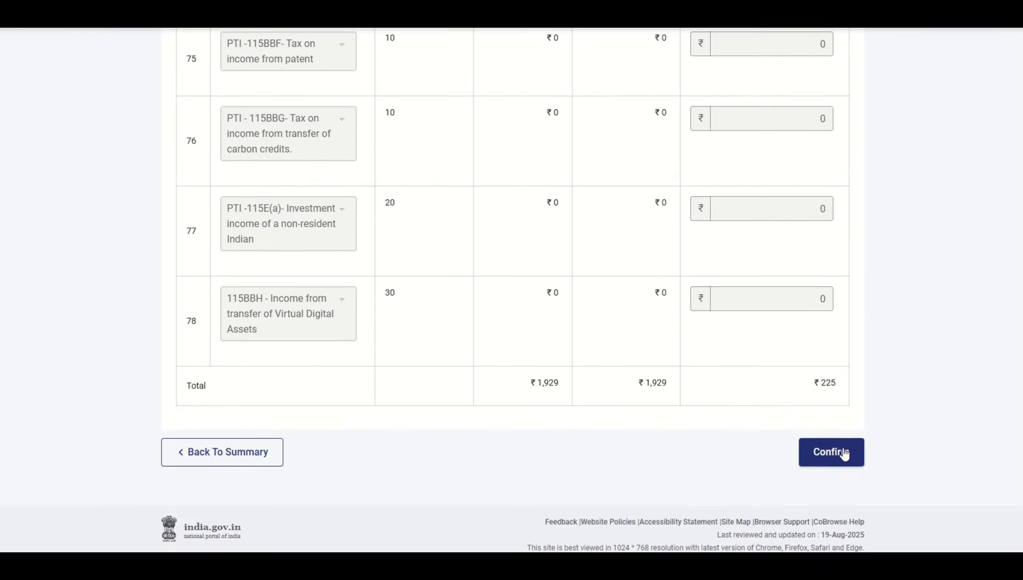
left_click(831, 449)
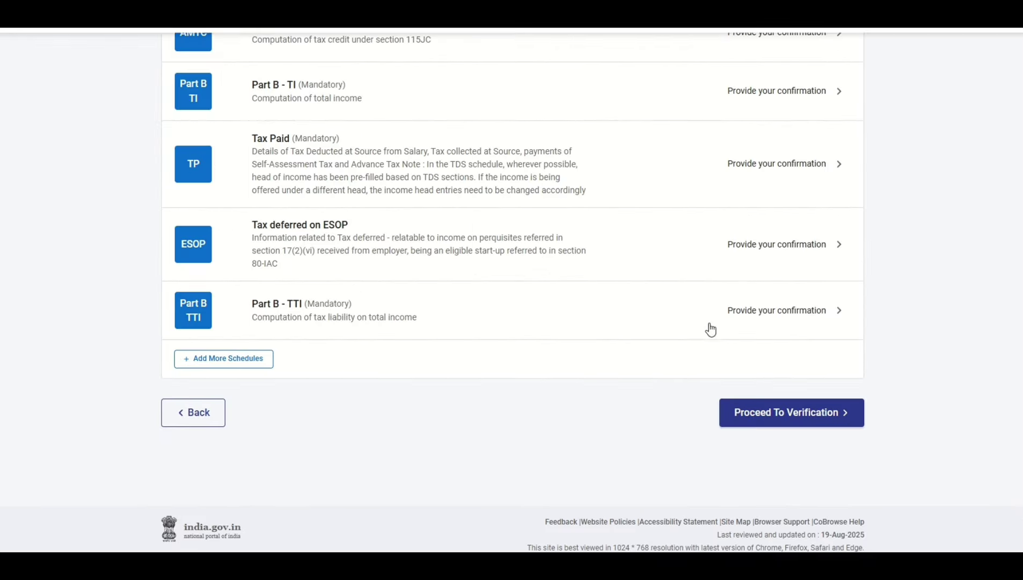
- Open Schedule VI-A from the return summary and confirm it without adding any deductions
scroll(706, 325, "up", 8)
scroll(497, 307, "down", 2)
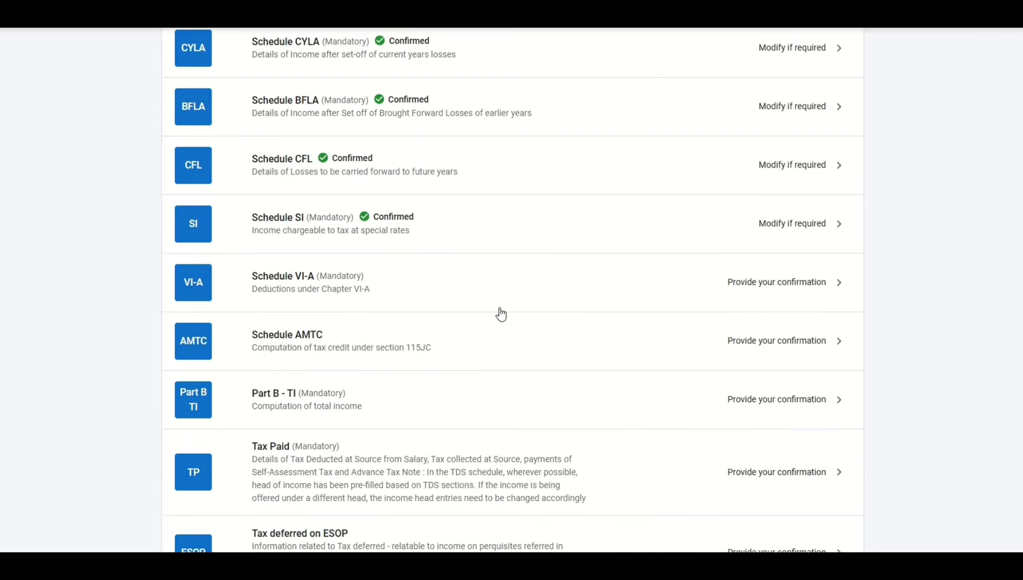
left_click(397, 292)
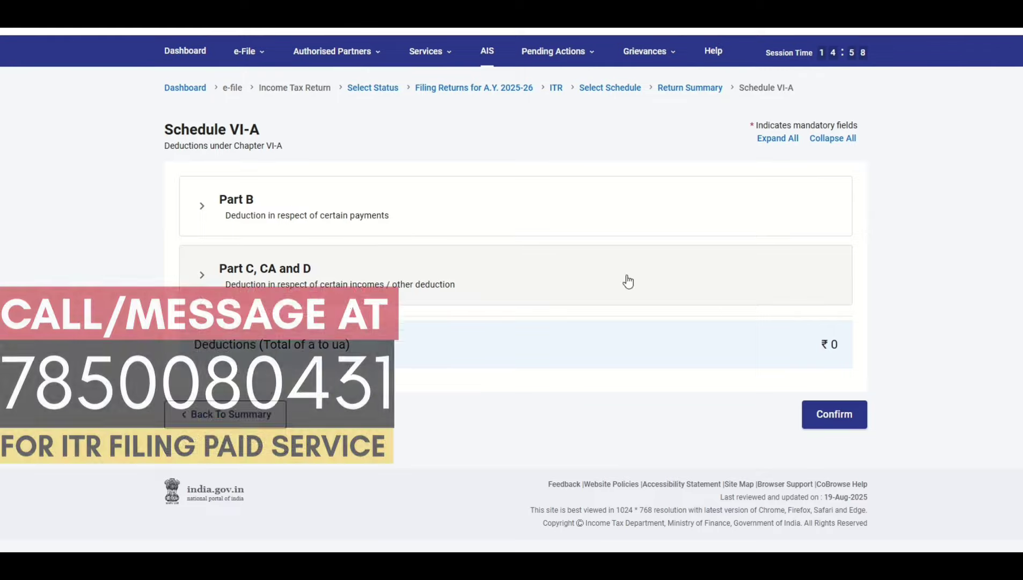
left_click(847, 415)
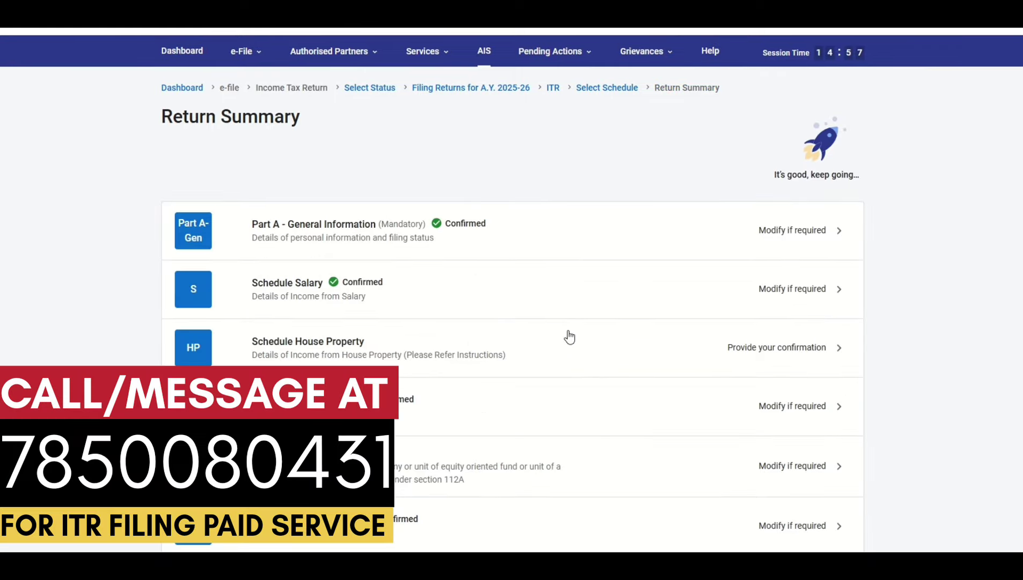
- Open Part B - TI, check the capital gains, other-source income and total income figures, and confirm the computation
scroll(591, 365, "down", 15)
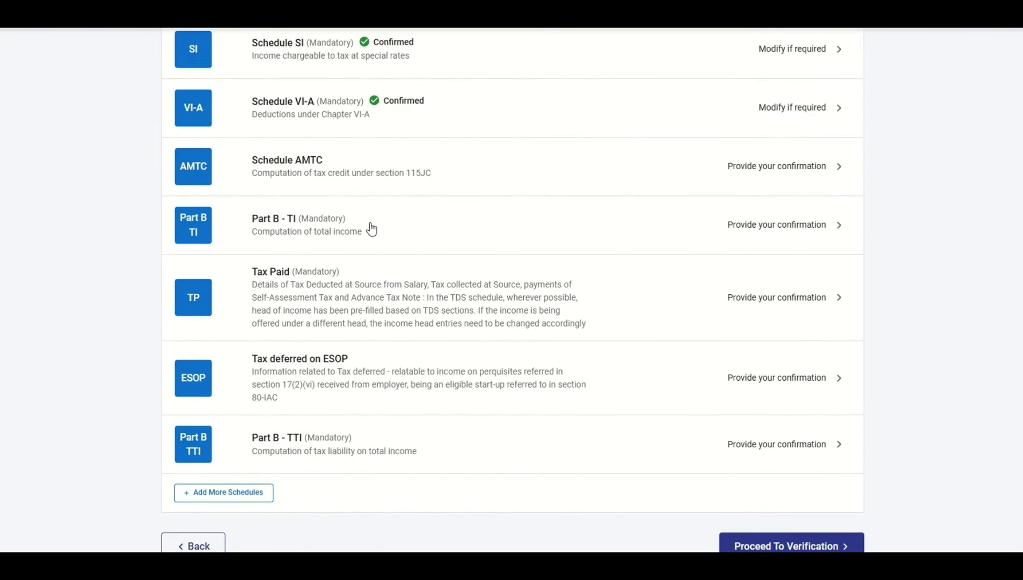
left_click(785, 245)
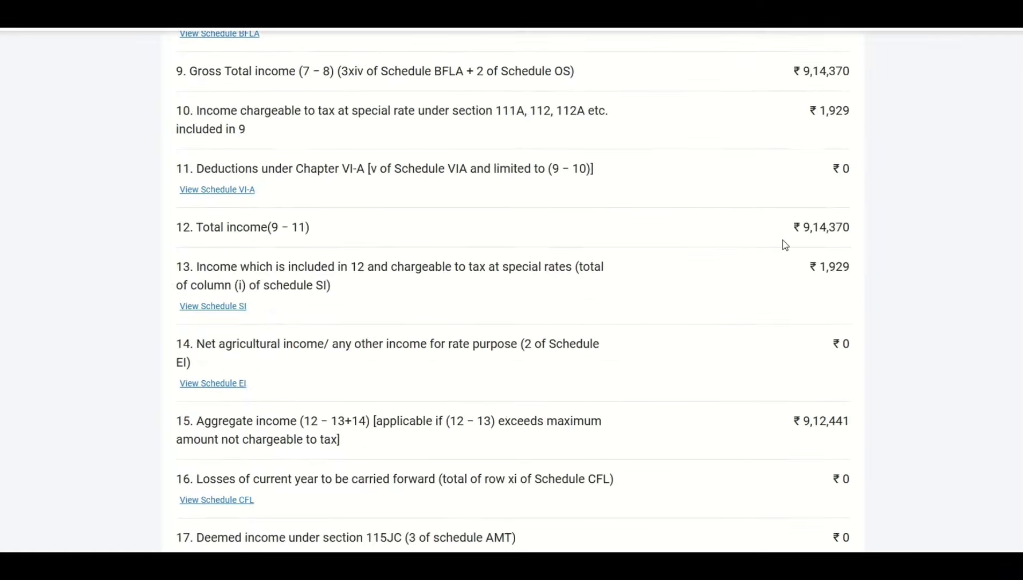
scroll(805, 215, "up", 1)
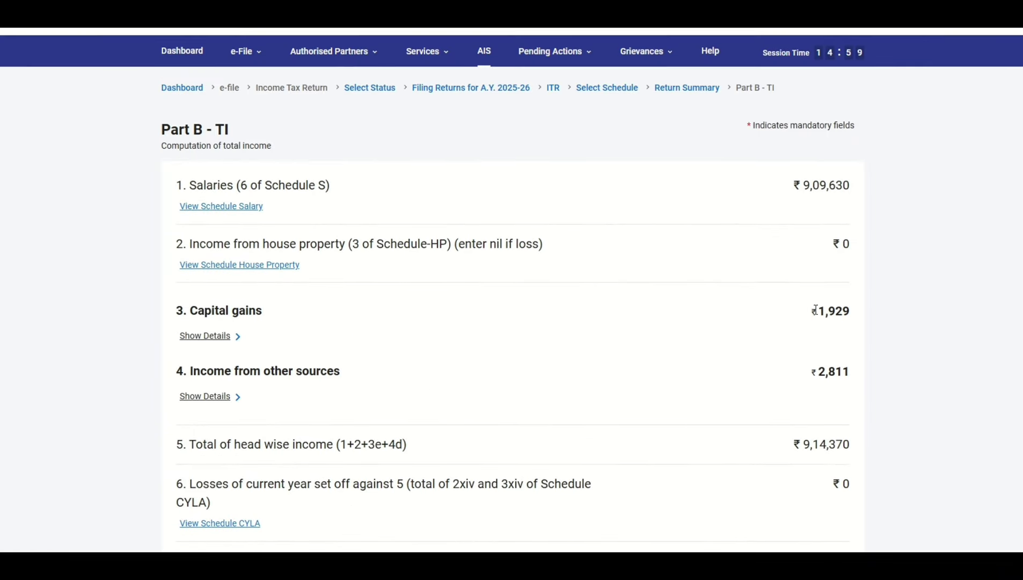
scroll(821, 258, "down", 2)
left_click_drag(819, 218, 857, 228)
scroll(854, 231, "down", 1)
left_click(820, 217)
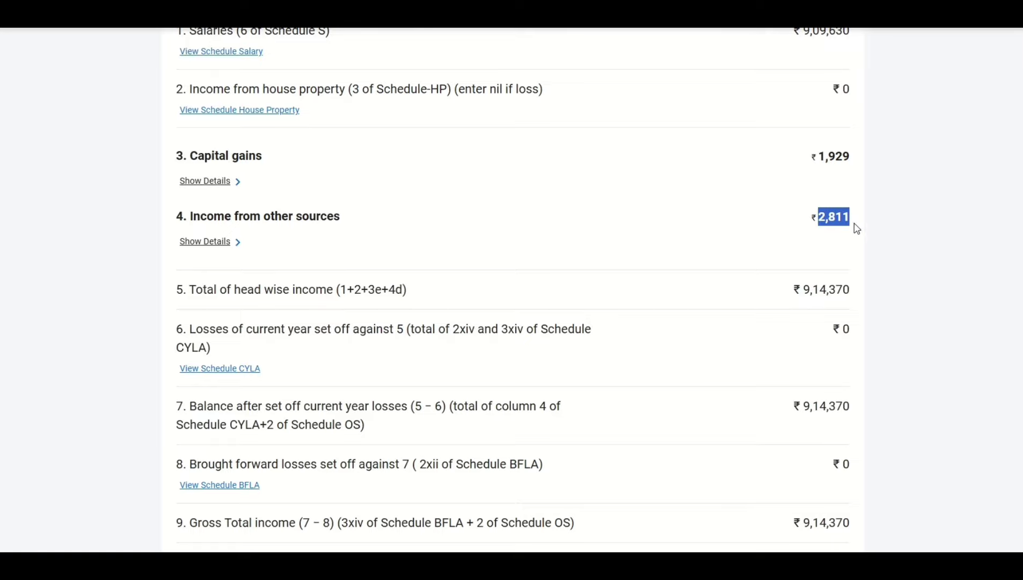
scroll(827, 285, "down", 10)
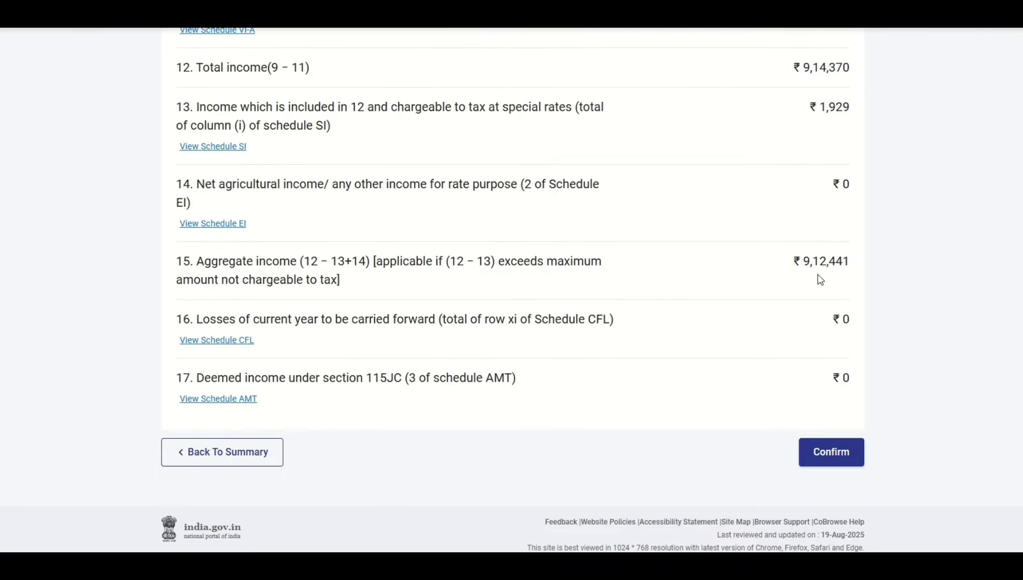
left_click(846, 462)
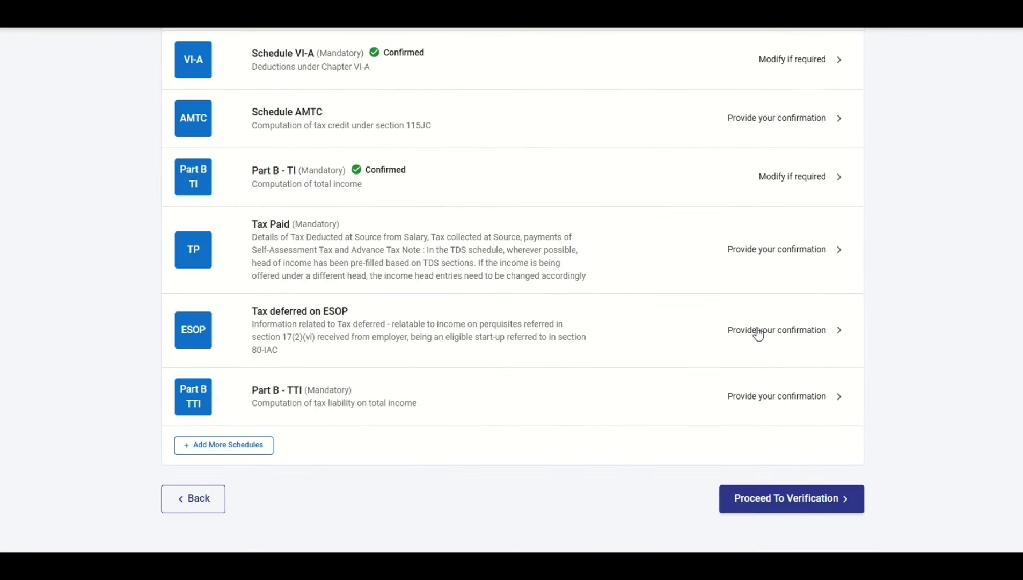
- Open the Tax Paid schedule, check the Advance Tax and Self Assessment Tax section, and confirm the schedule
left_click(440, 228)
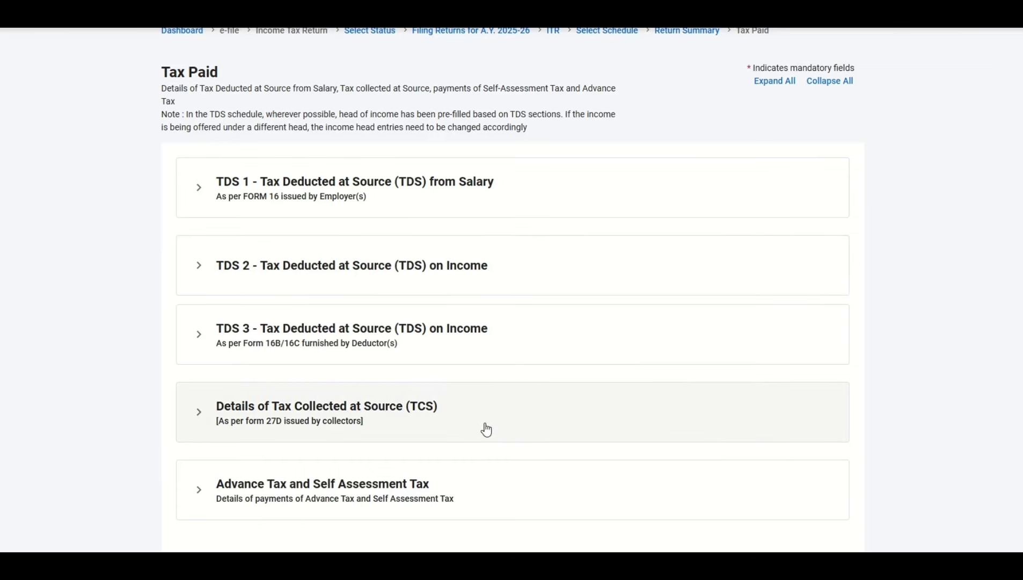
scroll(487, 430, "down", 2)
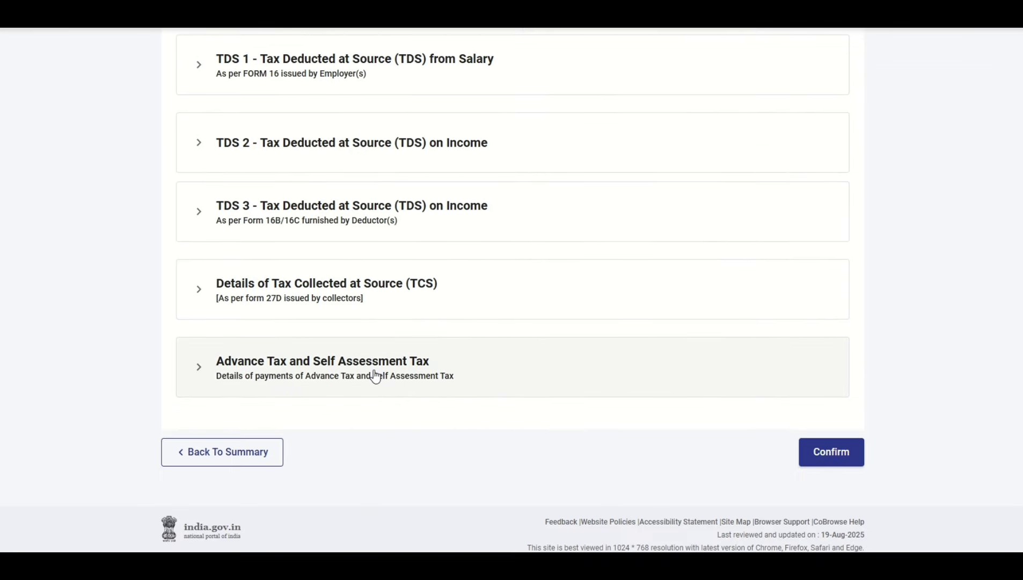
left_click(376, 376)
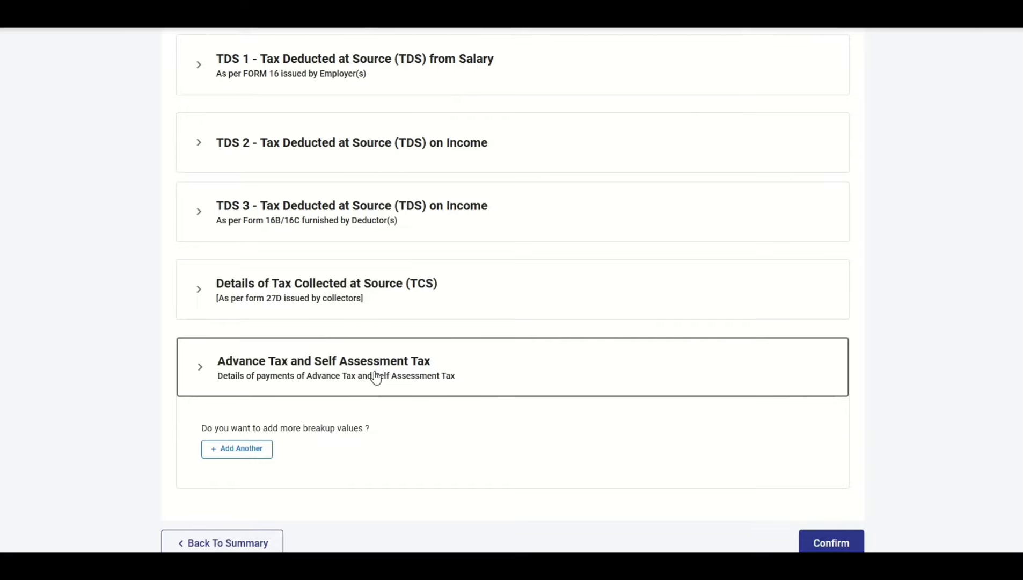
scroll(648, 428, "down", 2)
left_click(844, 457)
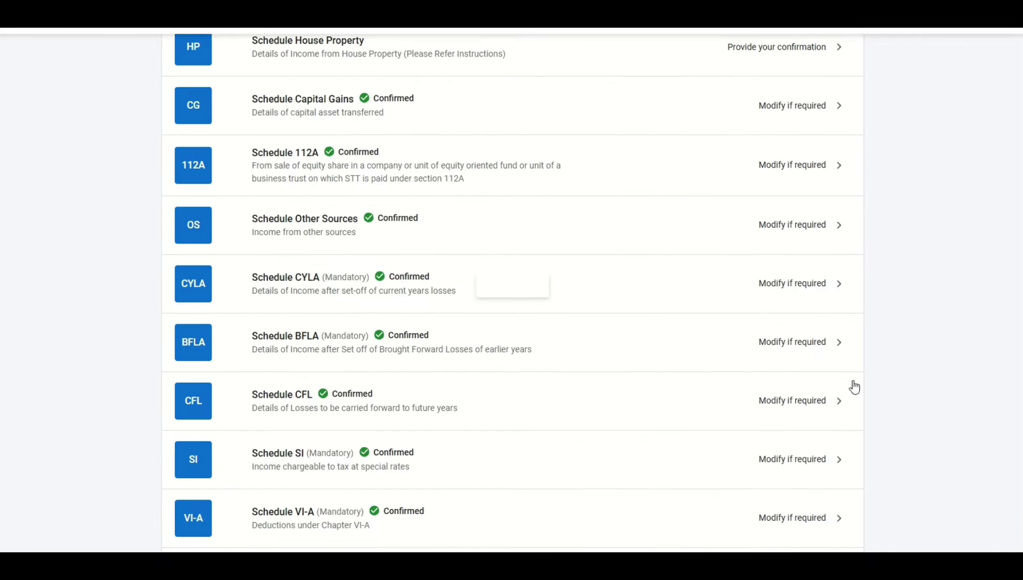
- Open Part B - TTI and compare the gross tax liability with the taxes paid and the amount payable
scroll(851, 380, "down", 5)
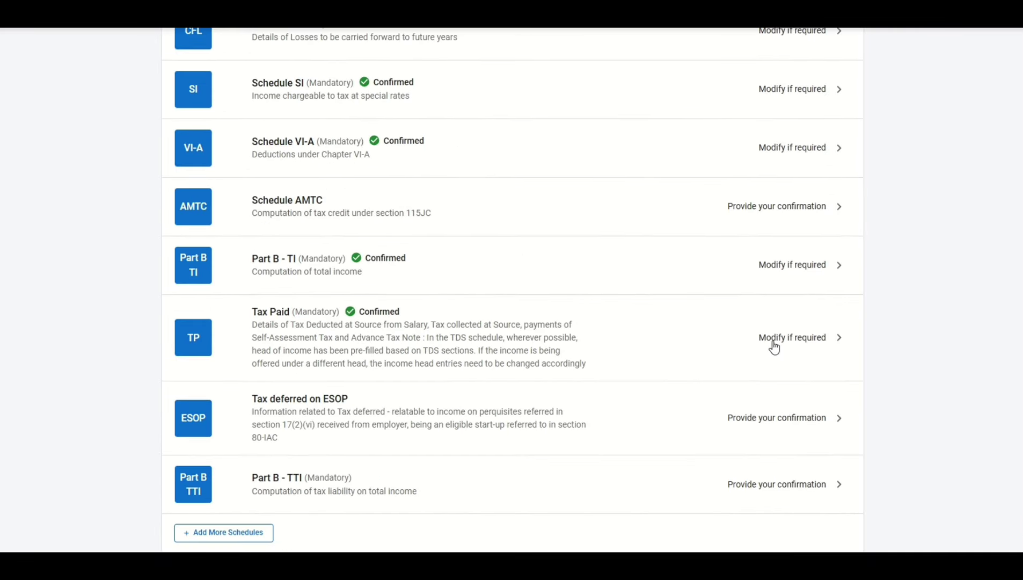
scroll(773, 347, "down", 3)
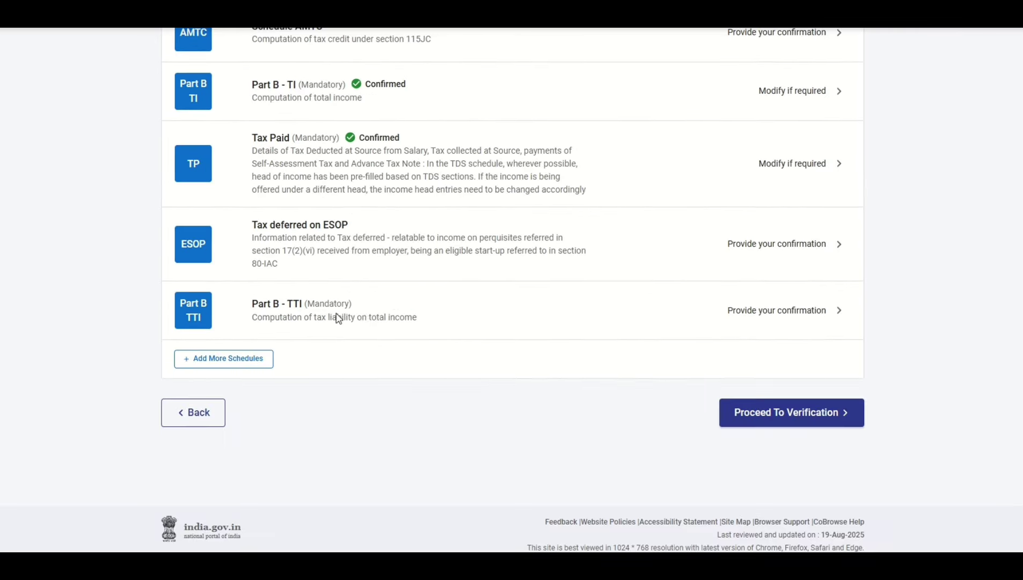
left_click(399, 317)
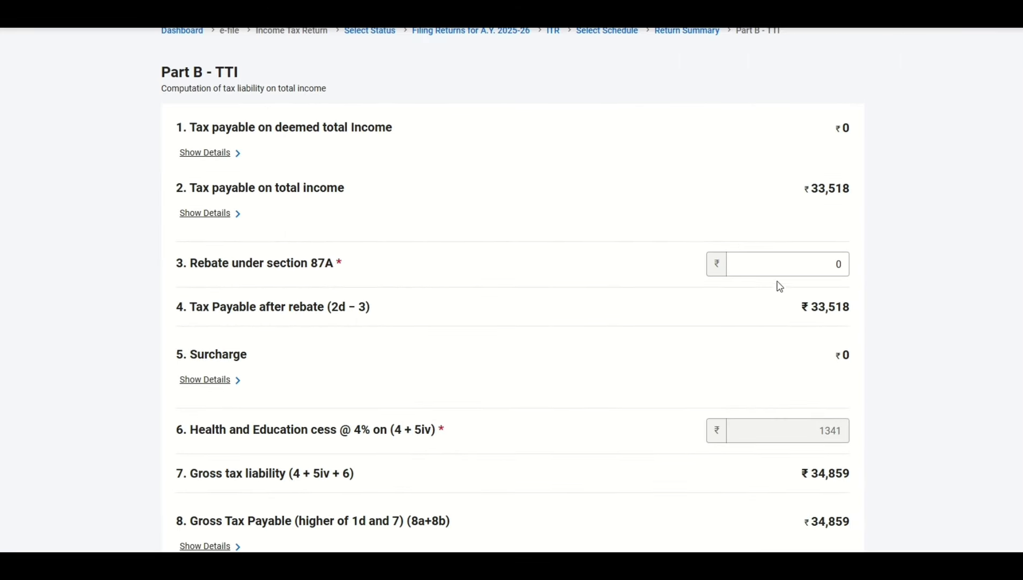
scroll(780, 287, "down", 4)
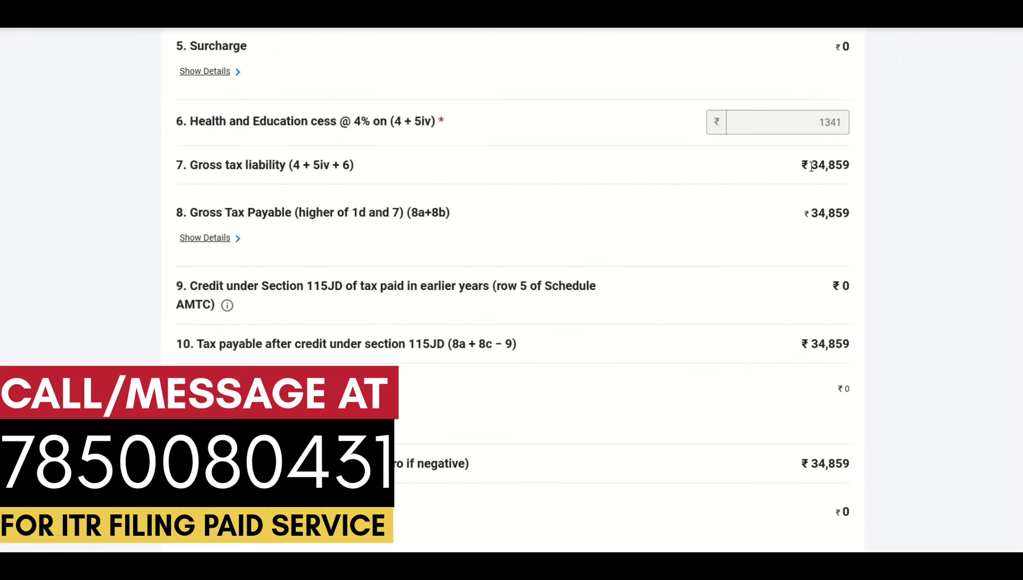
left_click_drag(808, 165, 845, 168)
scroll(836, 223, "down", 4)
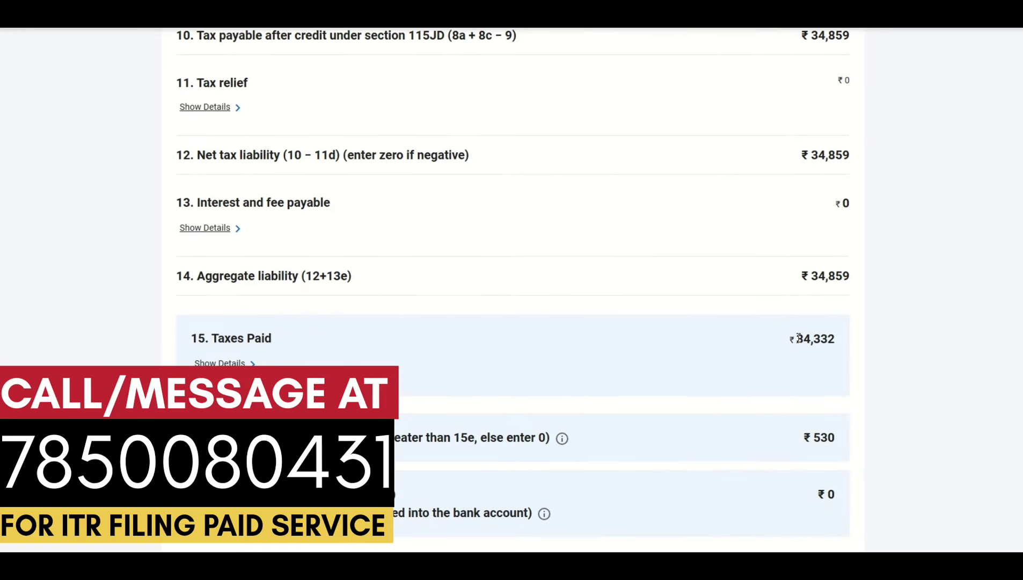
left_click_drag(798, 338, 838, 343)
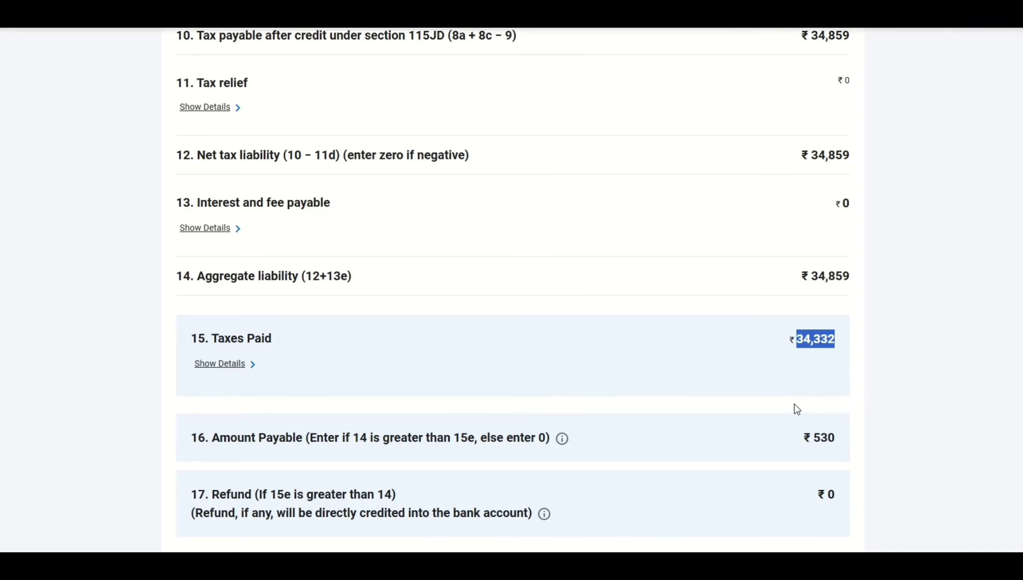
- Open a blank Advance Tax and Self Assessment Tax entry in the Tax Paid schedule and review the challan details it requires
scroll(797, 409, "down", 3)
left_click(570, 299)
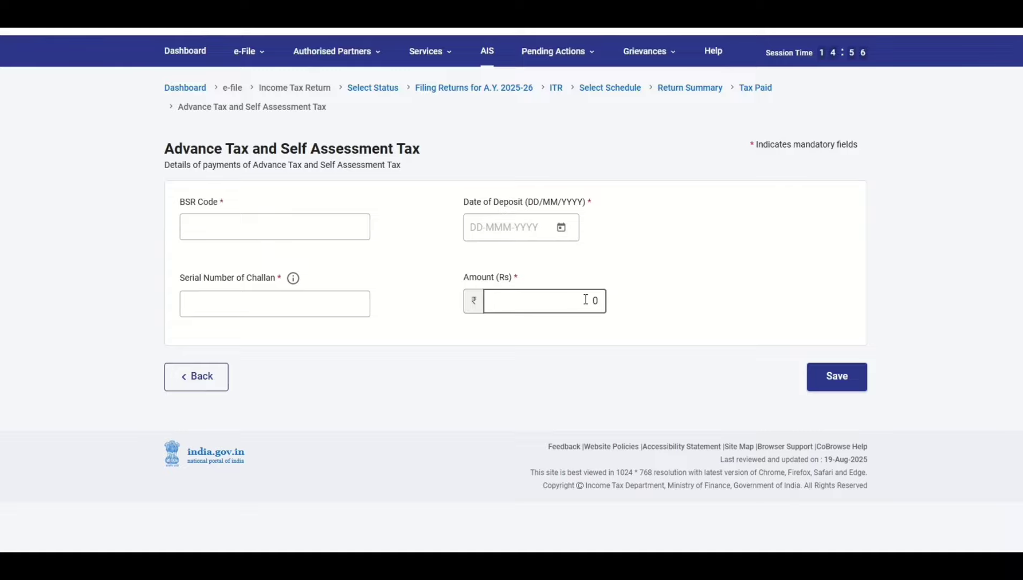
left_click(721, 324)
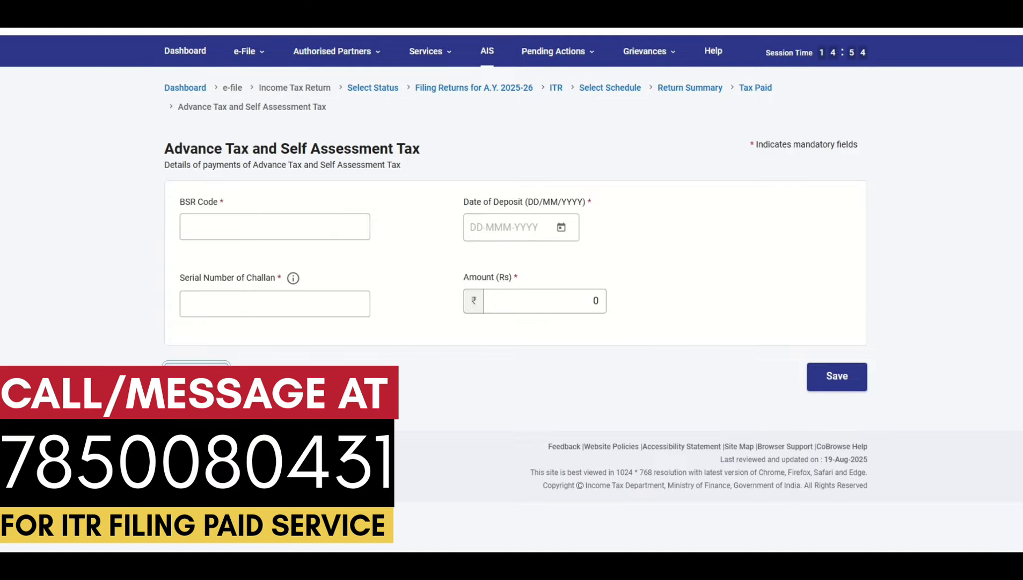